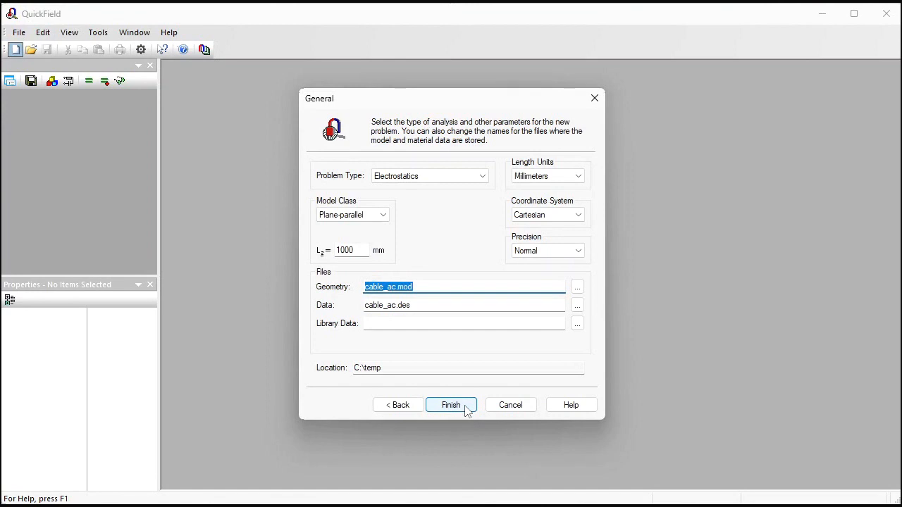
Set the problem type to AC Magnetics, switch the length units to kilometers and set the model depth Lz to 21 km.
left_click(474, 178)
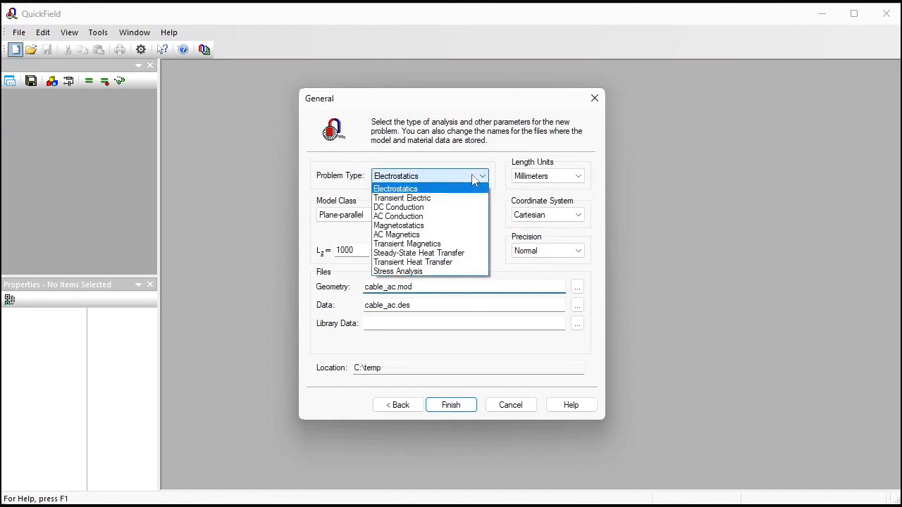
left_click(429, 234)
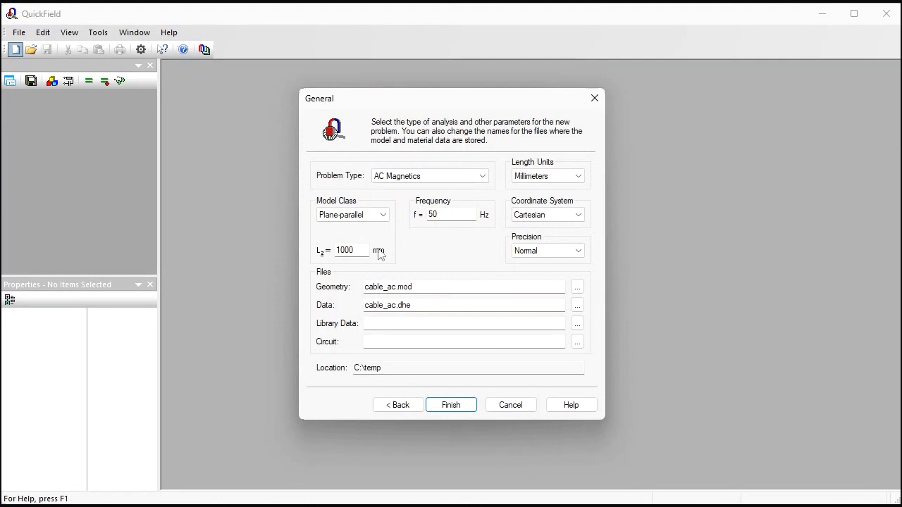
left_click(544, 178)
left_click(544, 177)
left_click(531, 179)
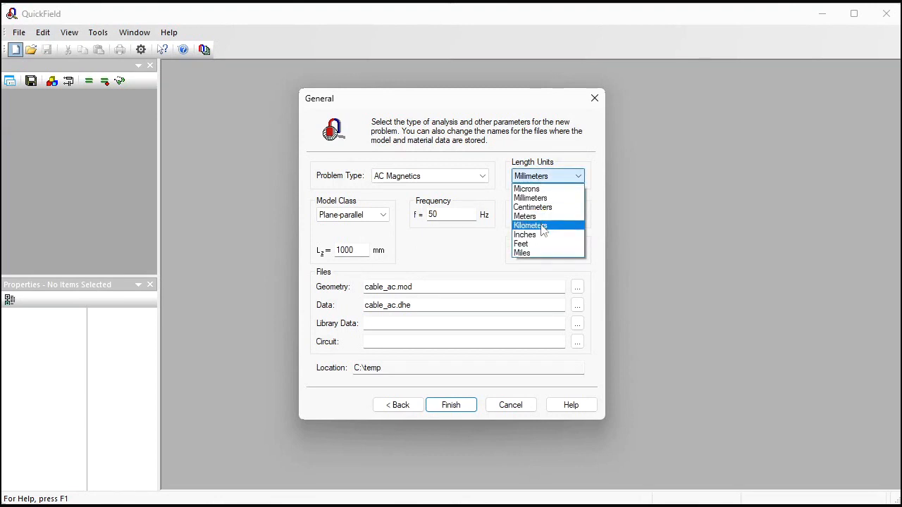
left_click(530, 225)
double_click(348, 251)
type("21")
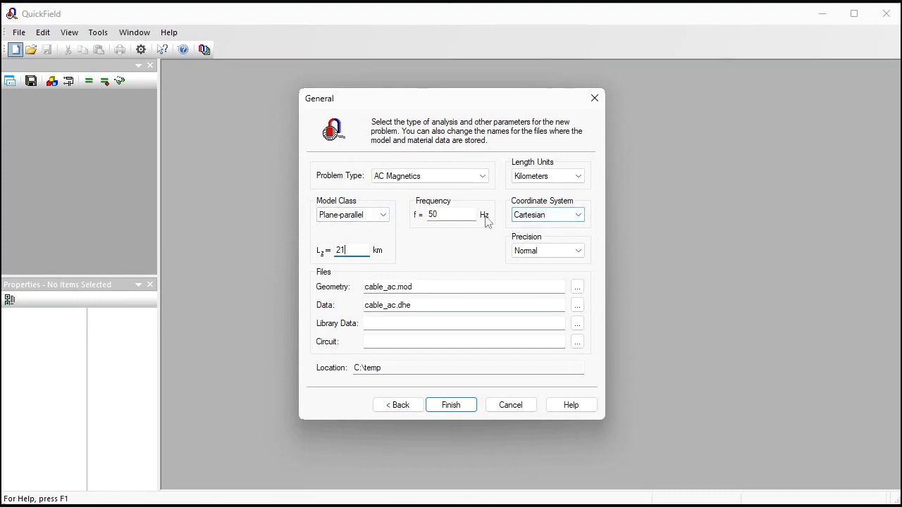
Return the length units to millimeters and finish creating the problem with circuit1 as its circuit file.
left_click(539, 180)
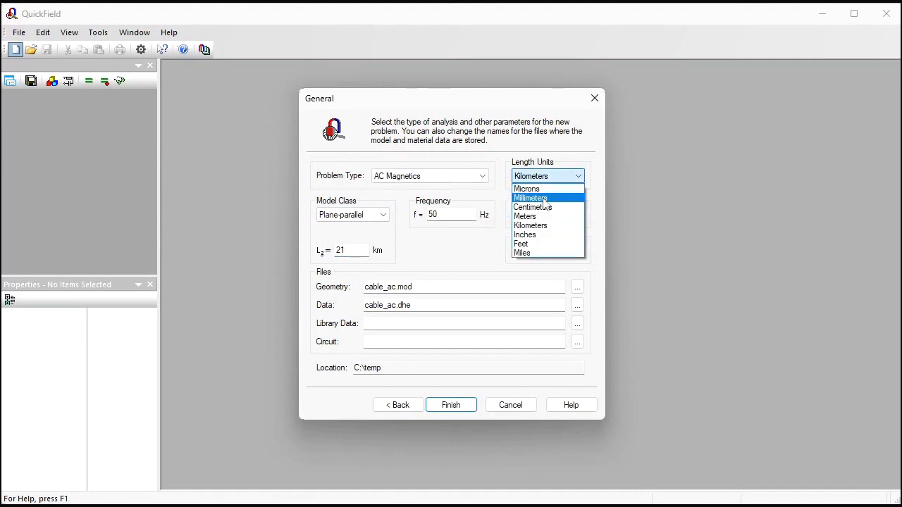
left_click(545, 200)
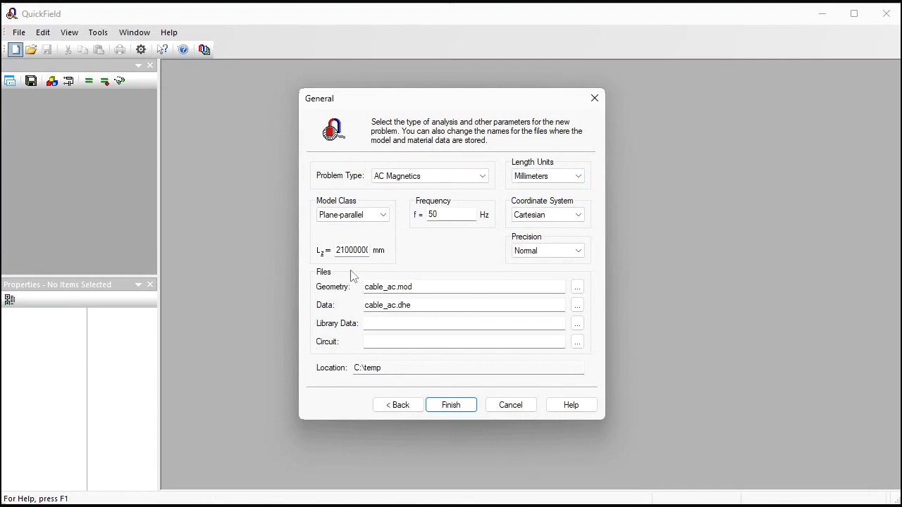
left_click(377, 345)
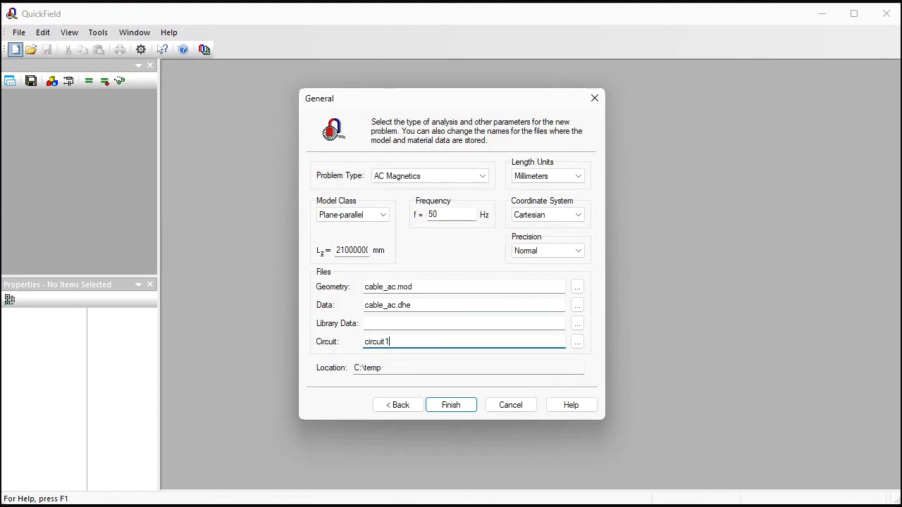
left_click(462, 408)
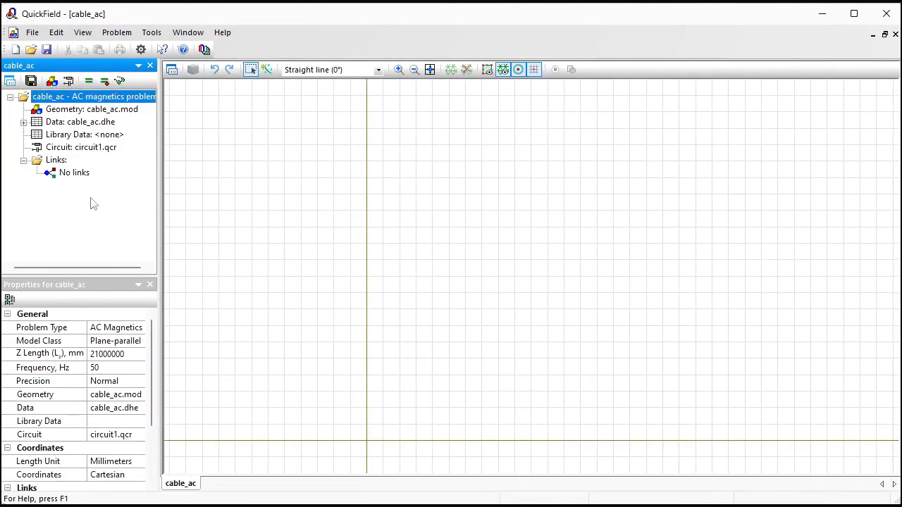
left_click(93, 113)
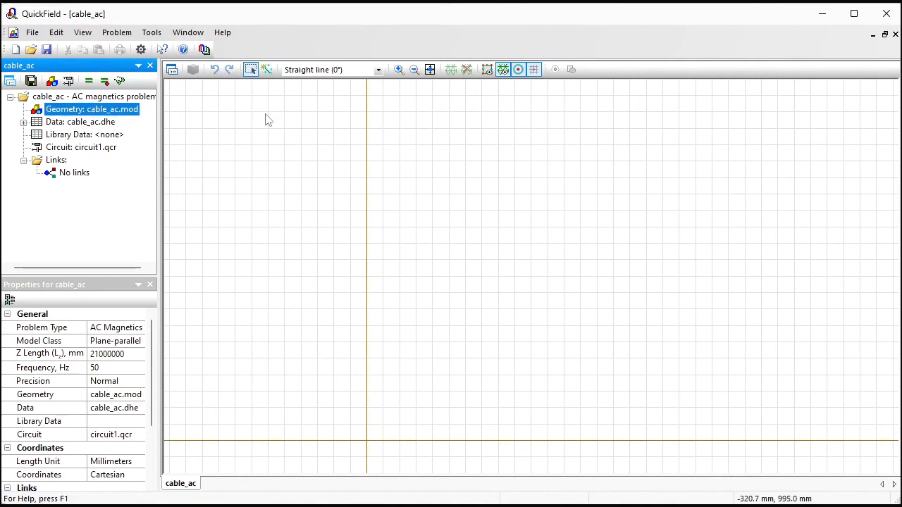
left_click(304, 132)
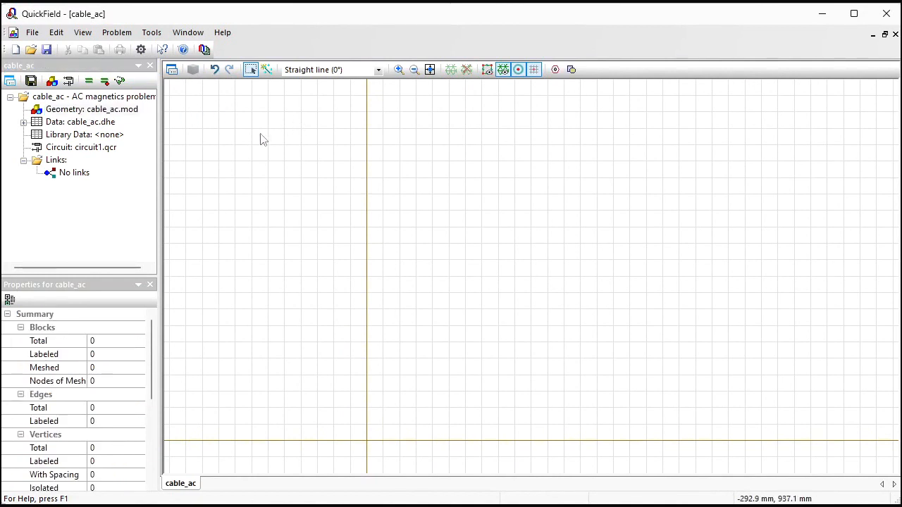
left_click(33, 32)
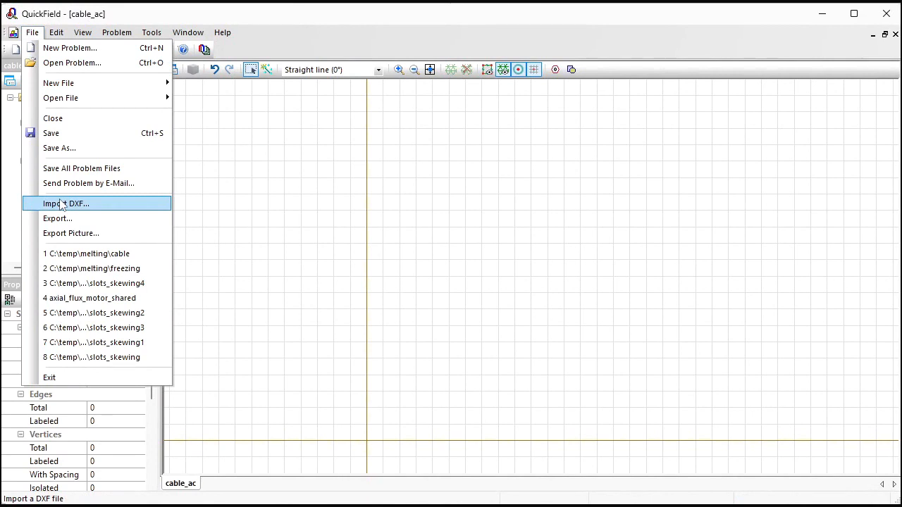
left_click(415, 240)
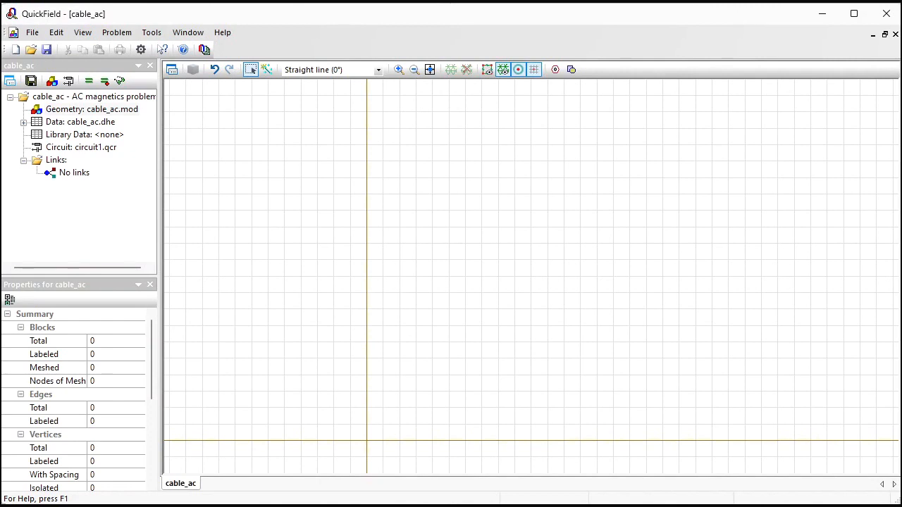
Bring up the cable data document and narrow the QuickField window so the outside diameter table shows beside the model.
key("alt+Tab")
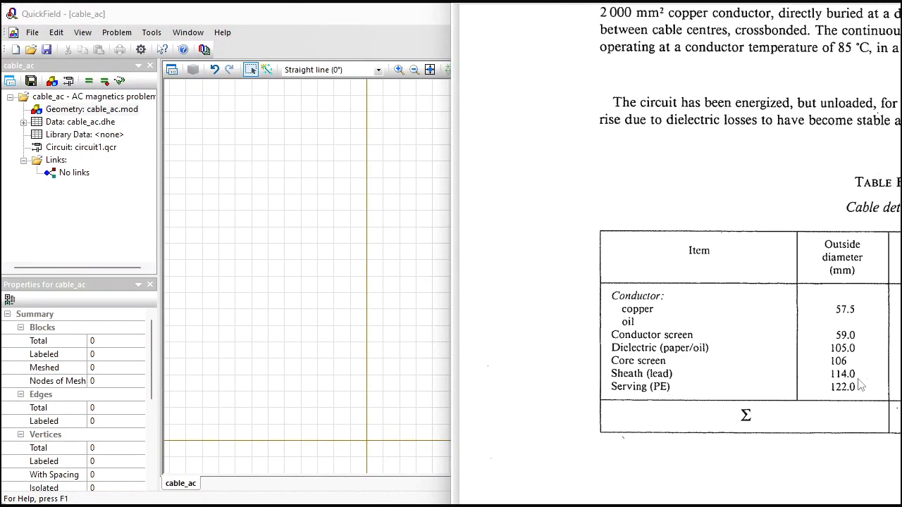
left_click(390, 18)
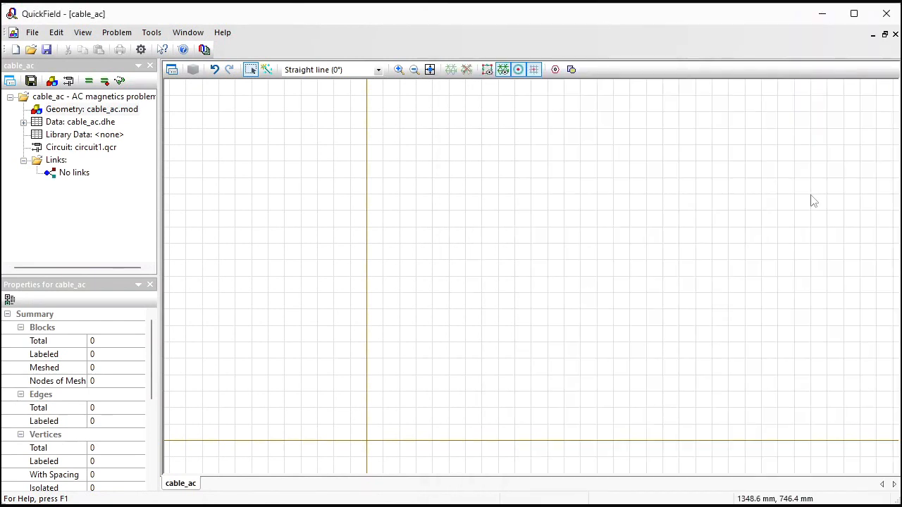
left_click_drag(900, 169, 602, 157)
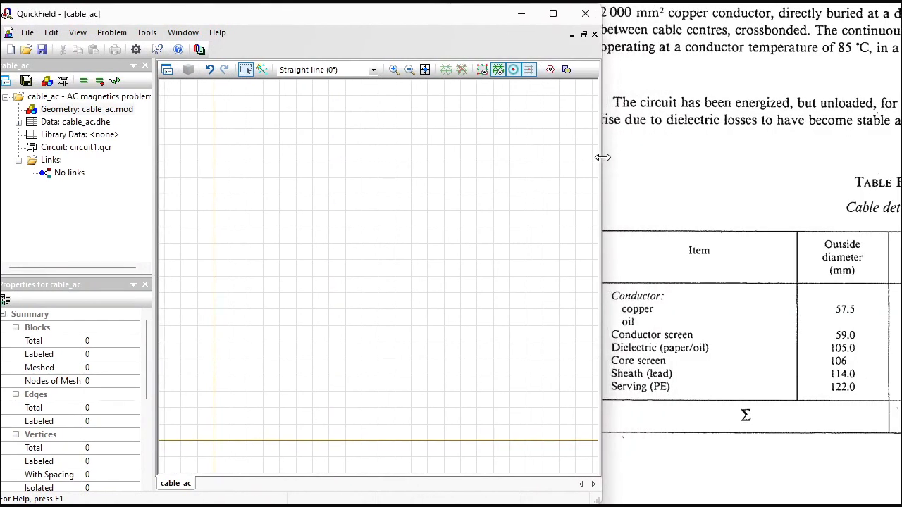
Insert a circle of 57.5 mm diameter centred at the origin for the copper conductor.
left_click(567, 70)
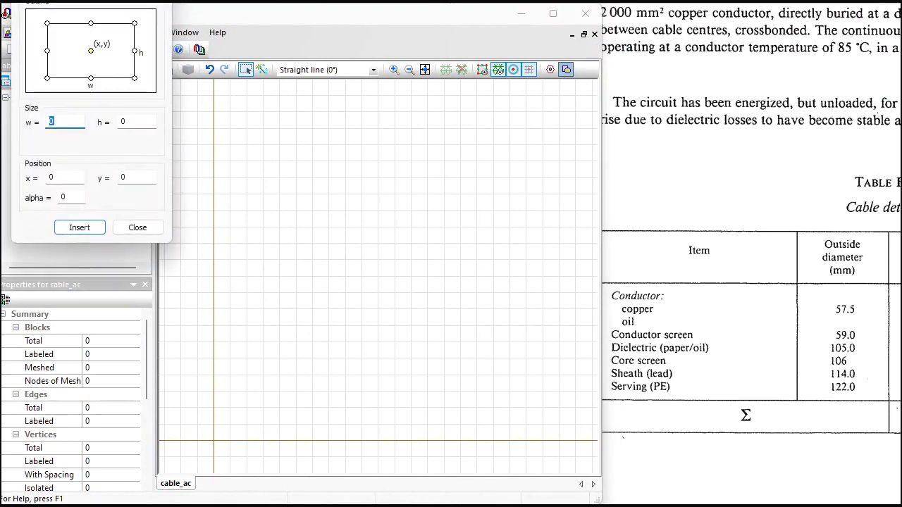
left_click(144, 120)
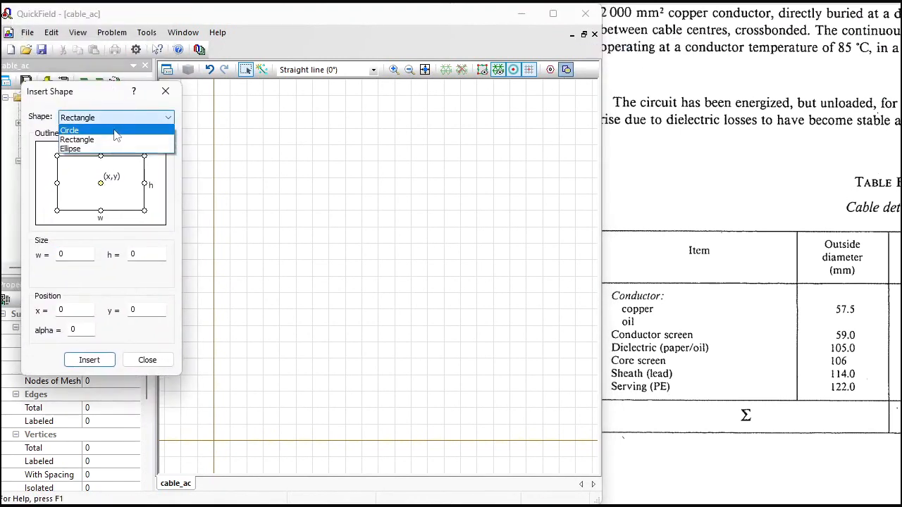
left_click(116, 129)
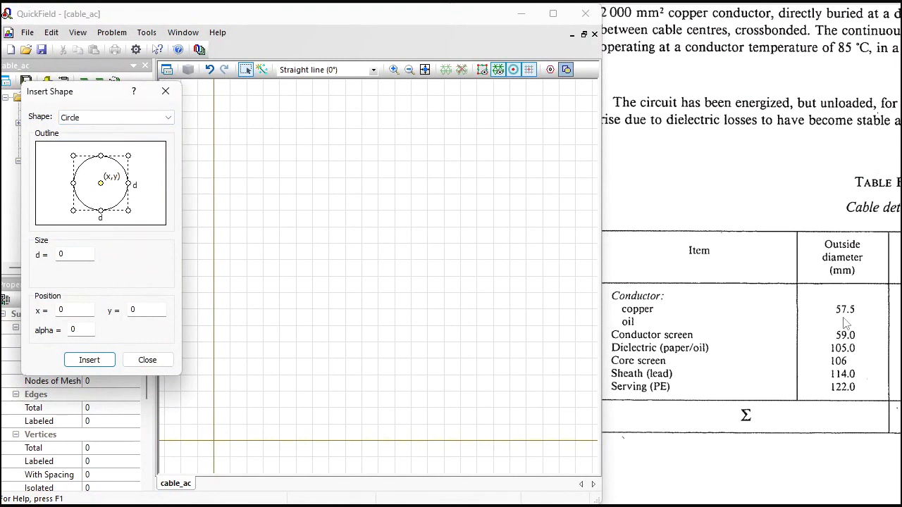
left_click(76, 258)
double_click(75, 258)
type("57.5")
left_click(90, 360)
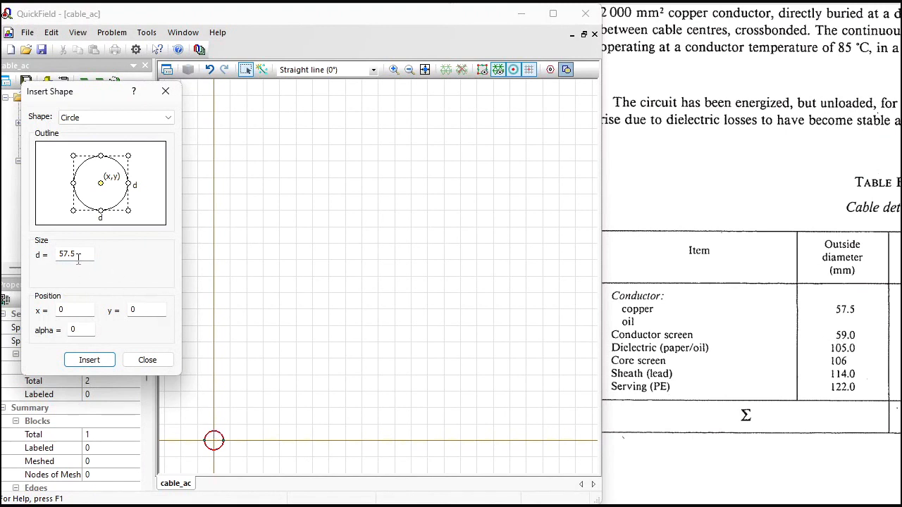
Insert concentric circles with diameters of 59, 105 and 106 mm at the origin for the conductor screen, dielectric and core screen.
left_click_drag(78, 254, 56, 265)
type("59")
left_click(107, 360)
left_click_drag(75, 254, 7, 262)
type("106")
left_click(90, 360)
left_click_drag(78, 253, 38, 261)
type("106")
left_click(89, 360)
Insert concentric circles with diameters of 114 and 122 mm at the origin for the lead sheath and serving.
left_click_drag(79, 254, 43, 260)
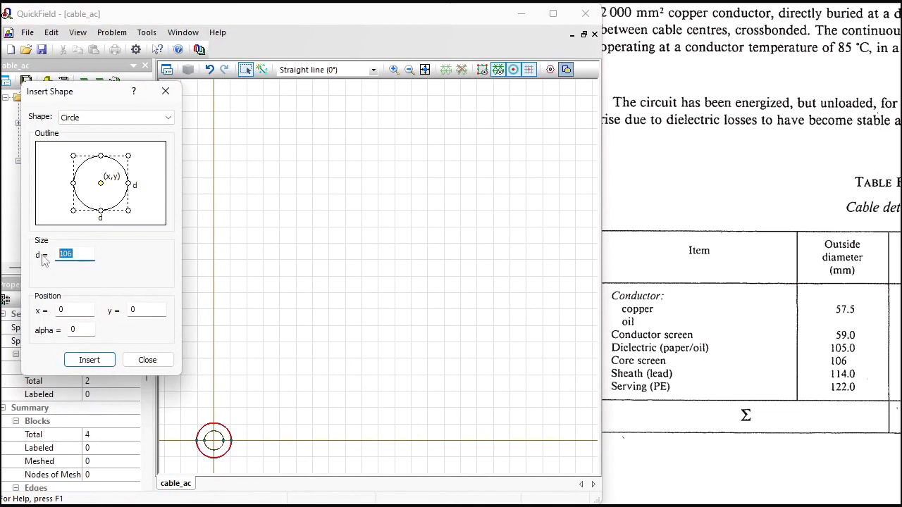
type("114")
left_click(89, 360)
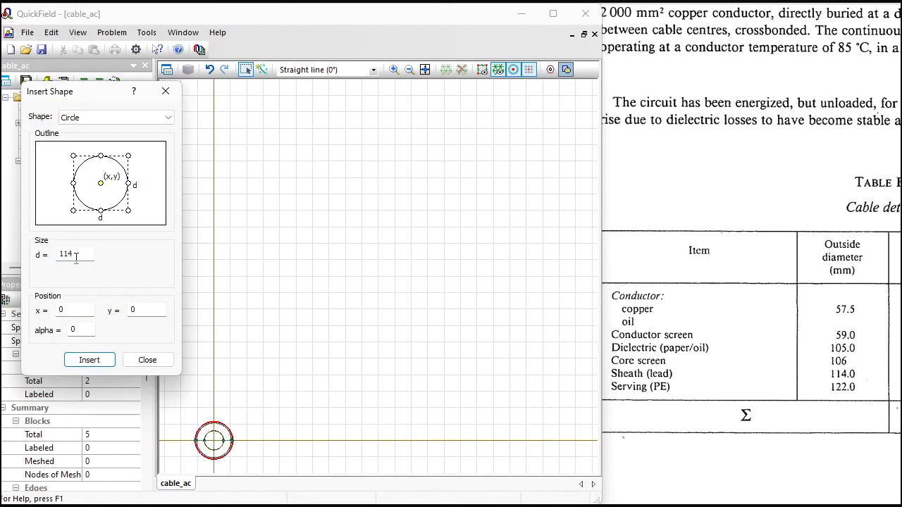
left_click_drag(76, 257, 43, 253)
type("122")
left_click(99, 361)
left_click(144, 361)
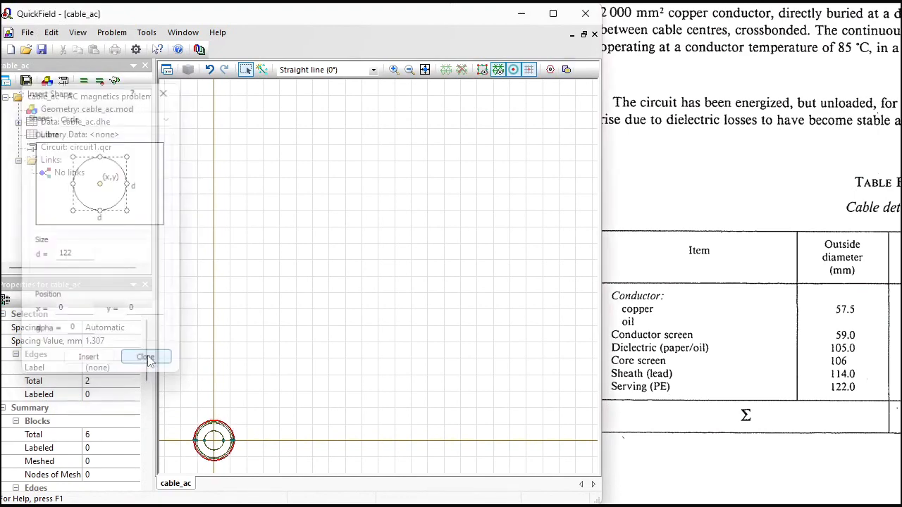
Assign the block label conductor to the innermost circle of the cable cross-section.
left_click(424, 69)
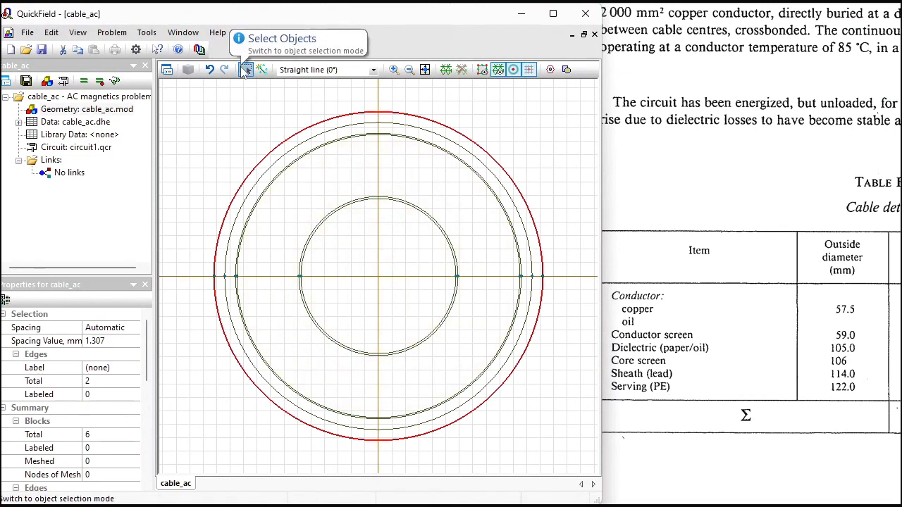
left_click(374, 238)
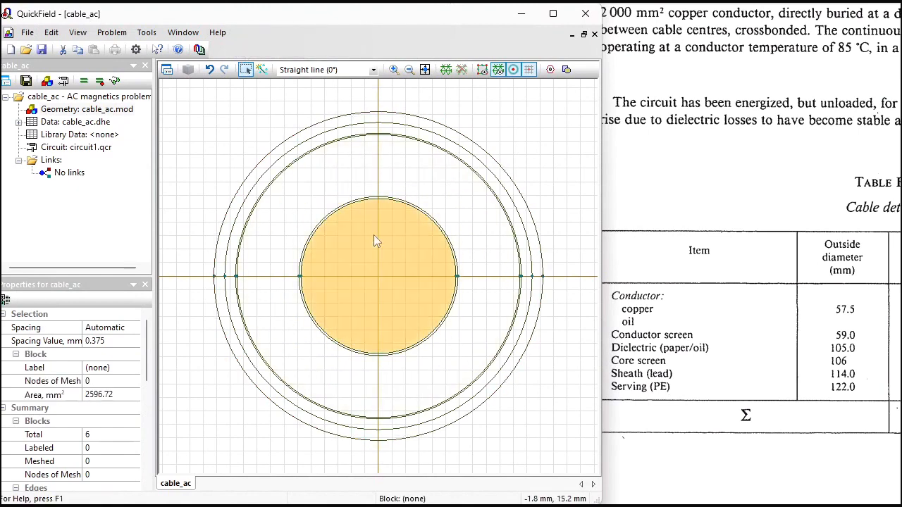
left_click(116, 372)
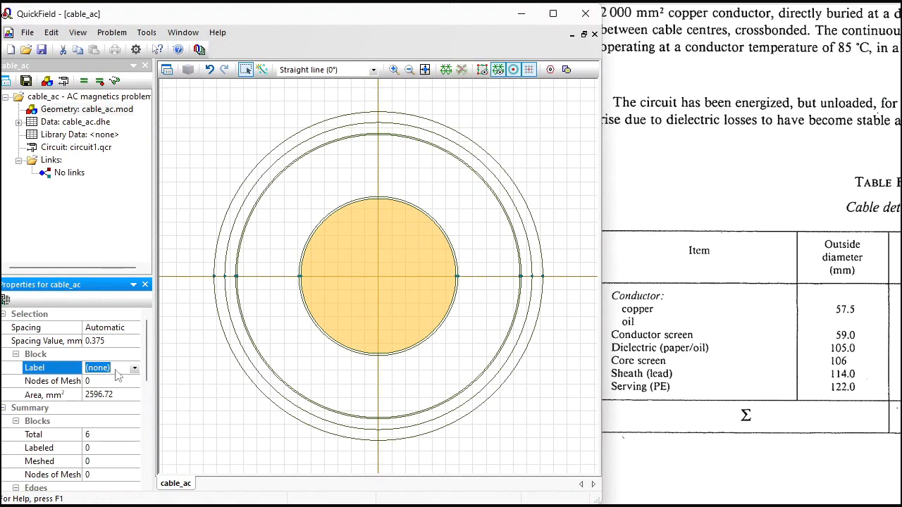
type("conductor")
key("Return")
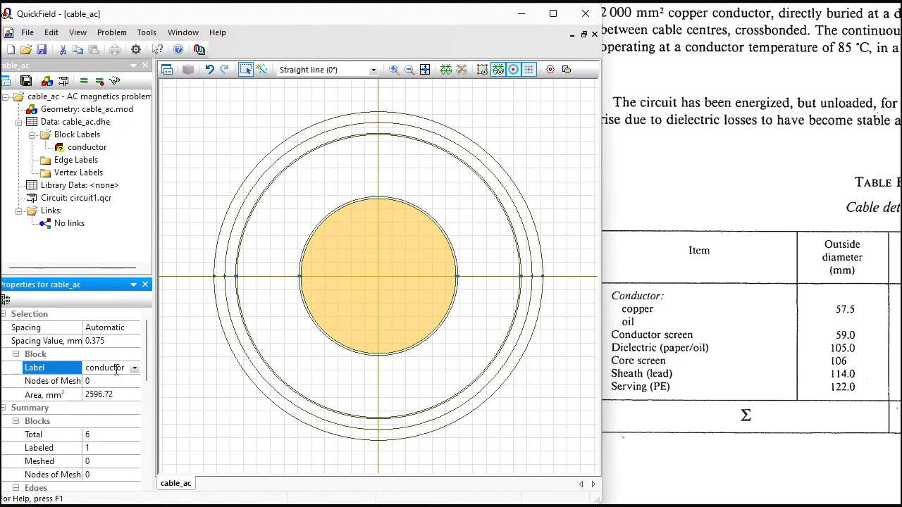
Assign the block label dielectric to the wide ring between the conductor screen and the core screen.
left_click(290, 216)
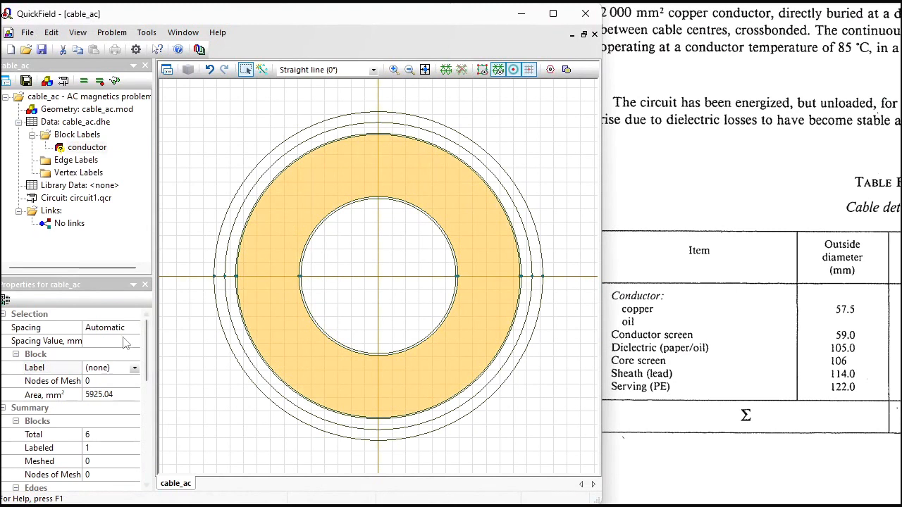
left_click(119, 364)
type("die")
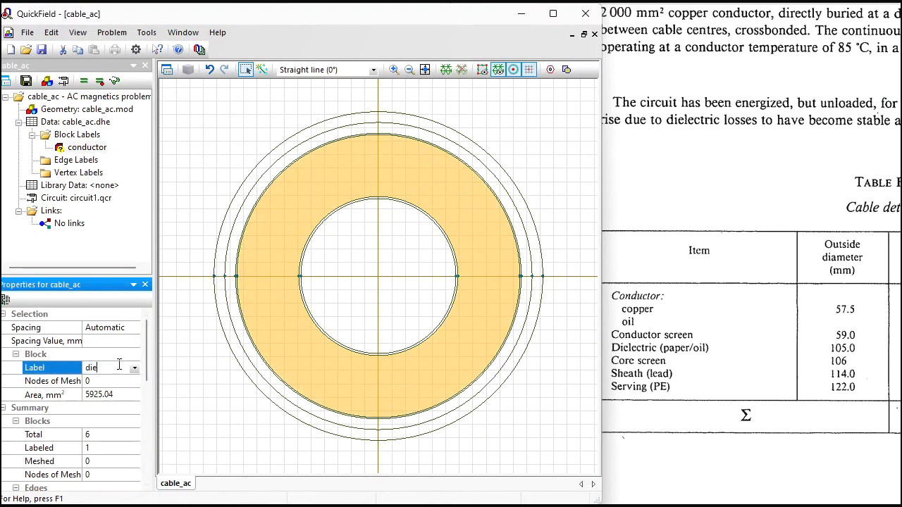
type("lectric")
key("Return")
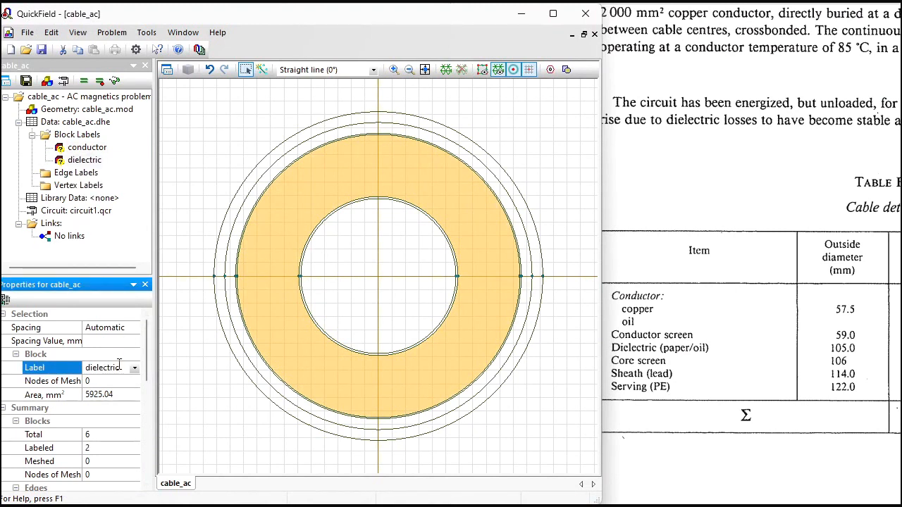
Assign the block label sheath to the ring between the 106 mm and 114 mm circles.
left_click(346, 137)
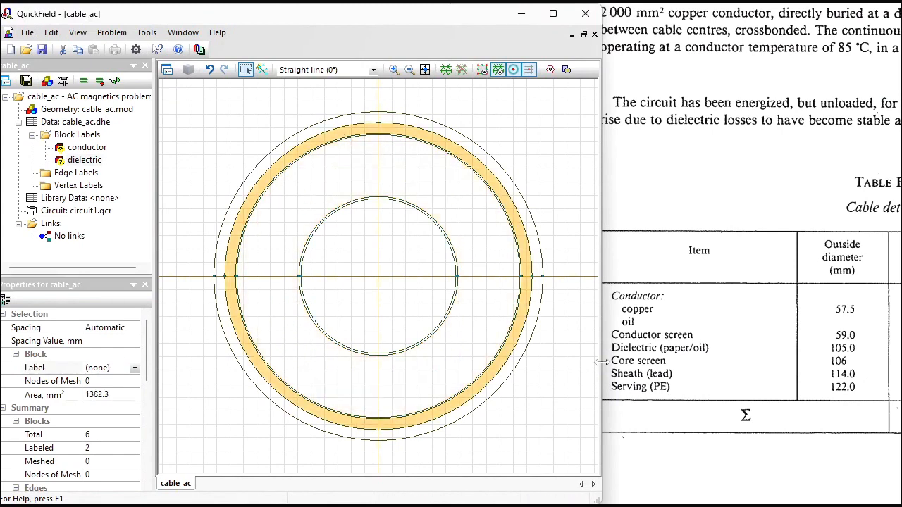
left_click(113, 367)
type("sheath")
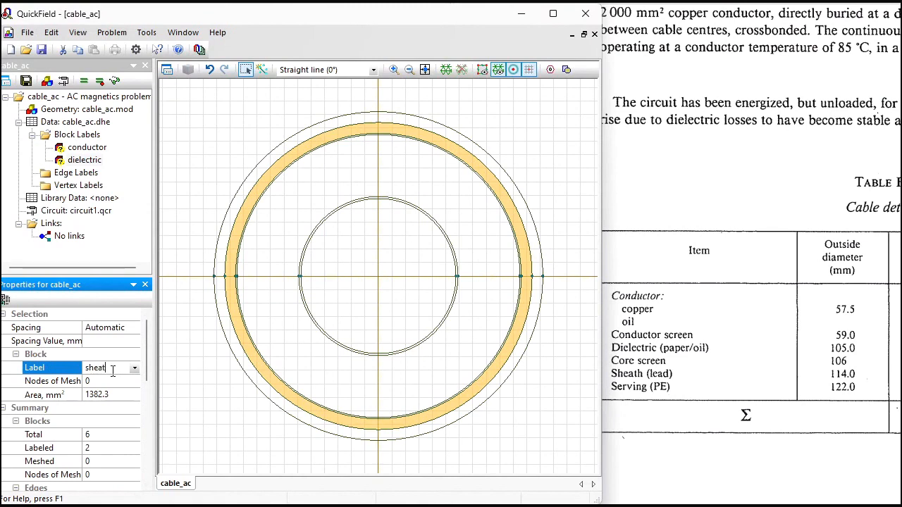
key("Return")
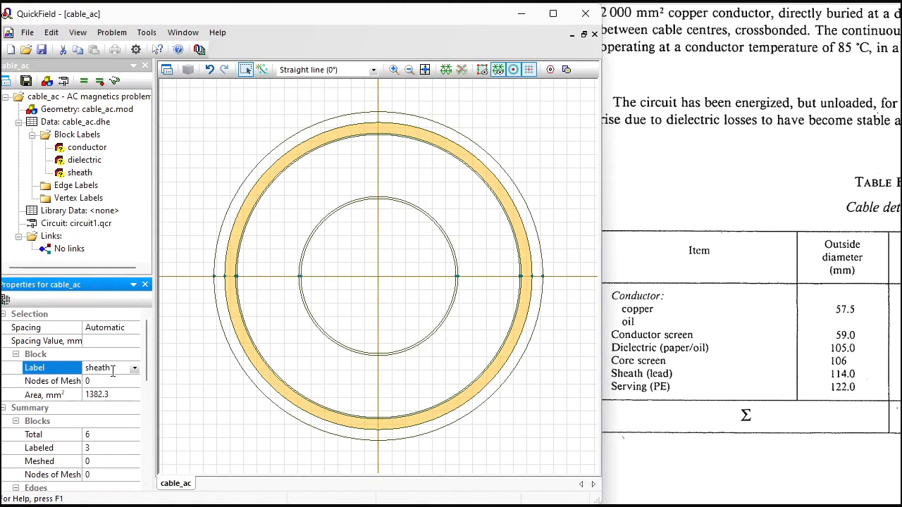
Assign the block label serving to the outermost ring of the cable.
left_click(347, 120)
left_click(119, 368)
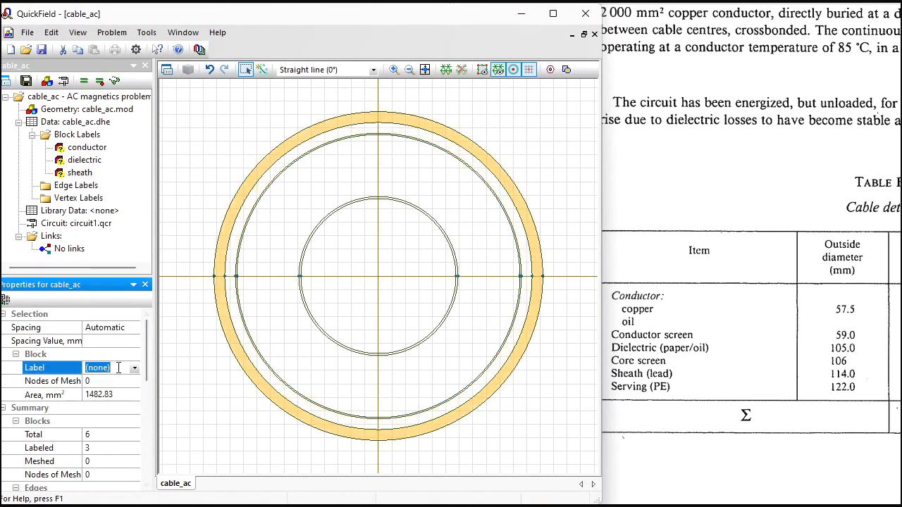
type("serving")
key("Return")
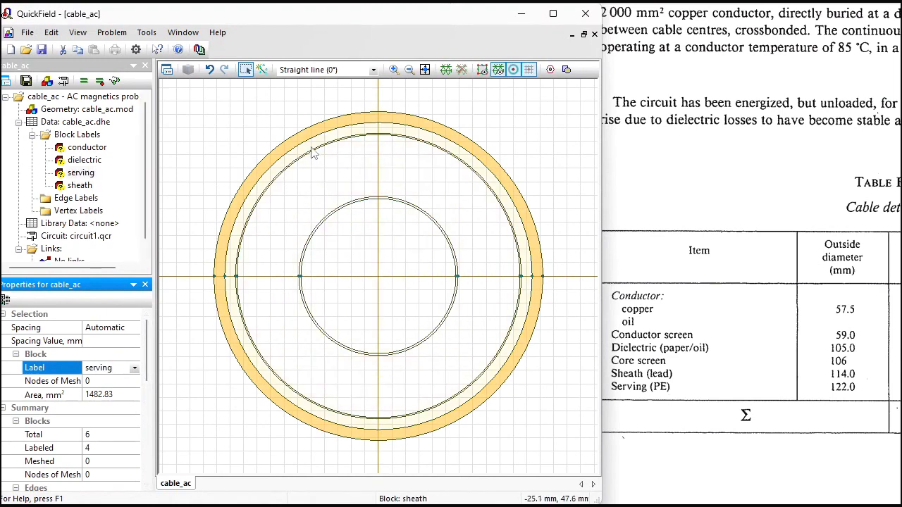
Assign the block label cond.scr to the thin ring between the conductor and the dielectric.
left_click(393, 69)
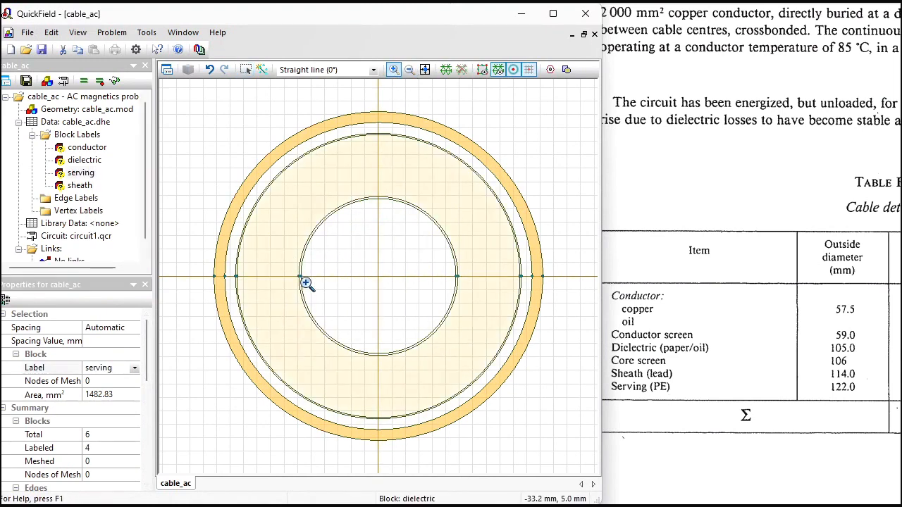
left_click(308, 284)
left_click(245, 69)
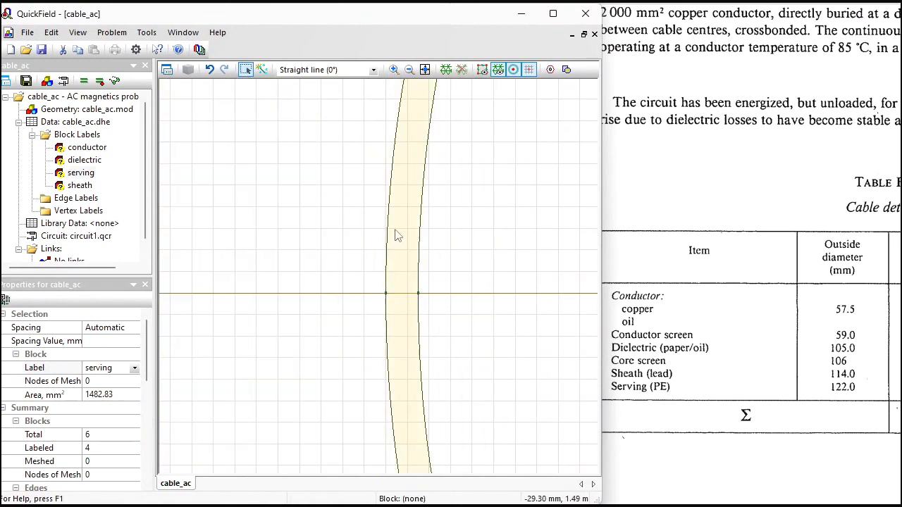
left_click(397, 235)
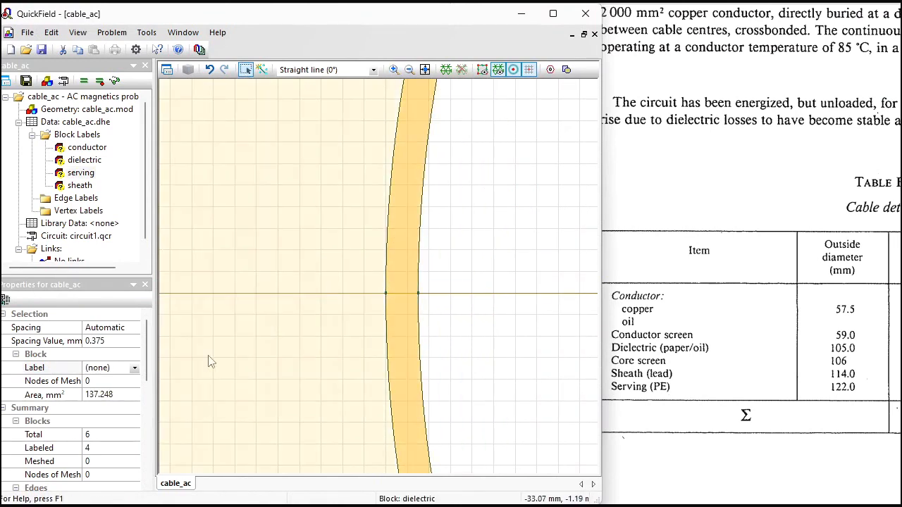
left_click(112, 367)
type("co")
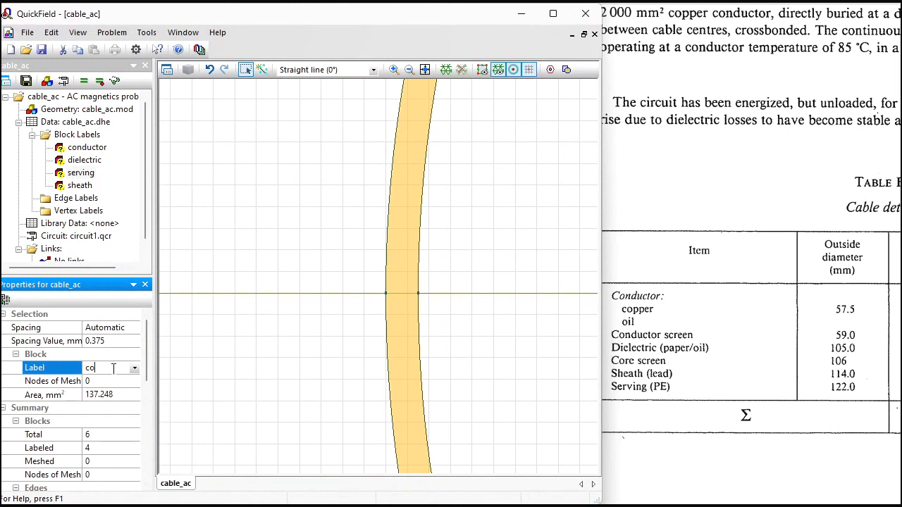
type("nd.scr")
key("Return")
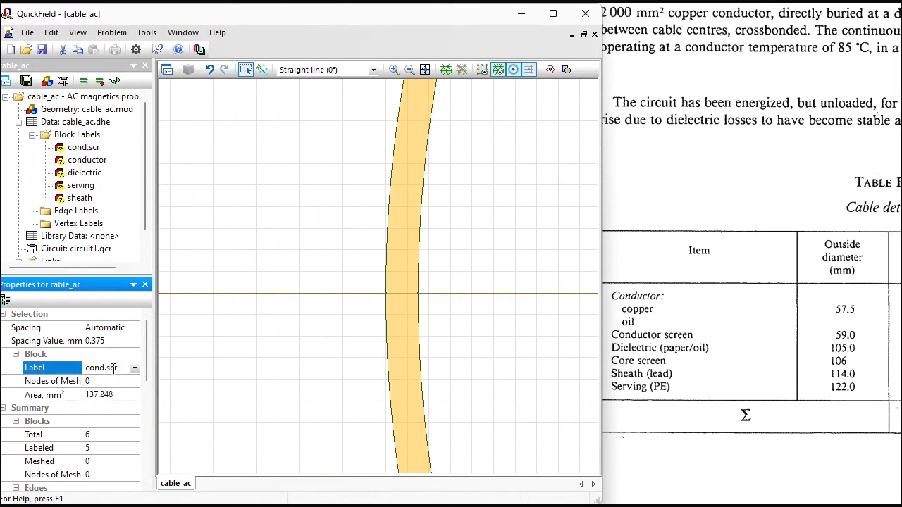
Assign the block label core scr to the thin ring between the dielectric and the sheath.
left_click(410, 70)
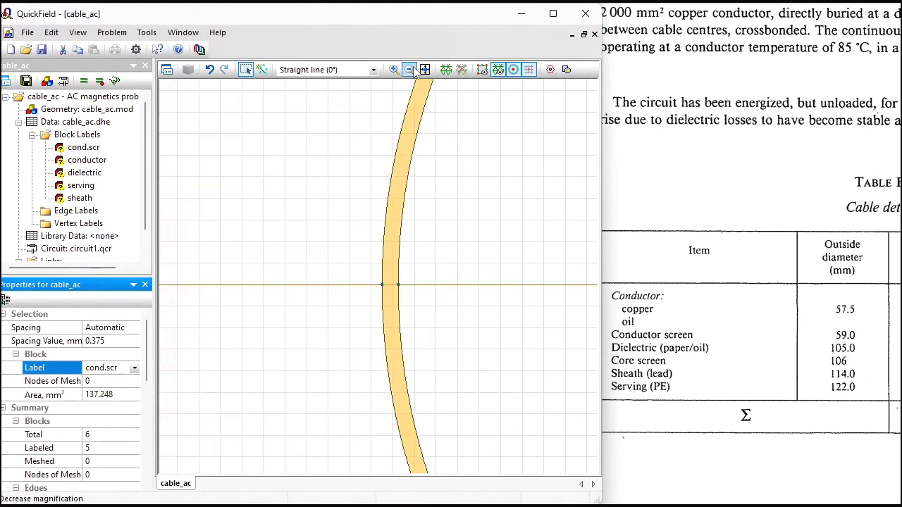
left_click(410, 69)
left_click(410, 70)
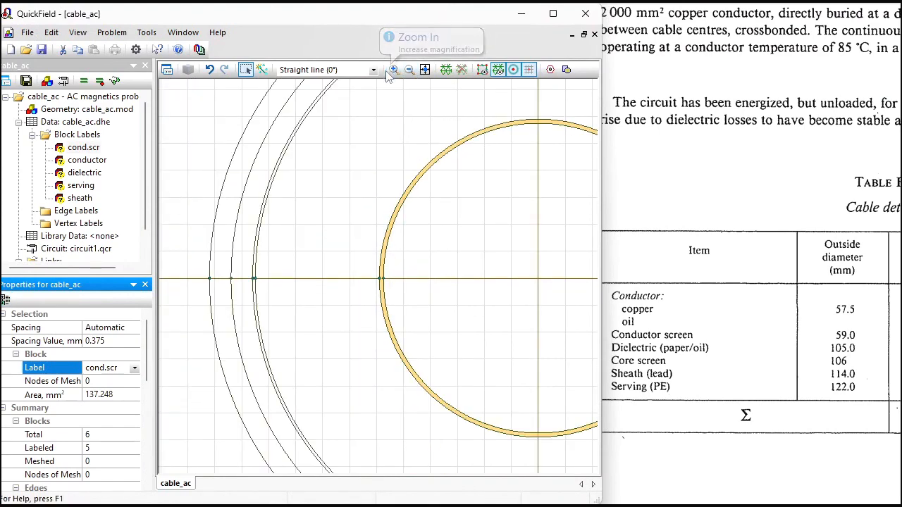
left_click(393, 70)
left_click_drag(242, 262, 282, 307)
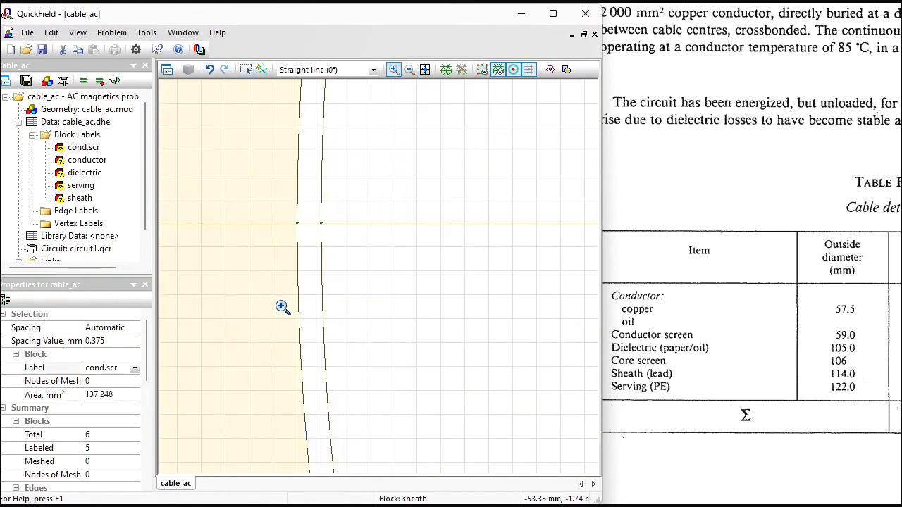
left_click(246, 69)
left_click(314, 211)
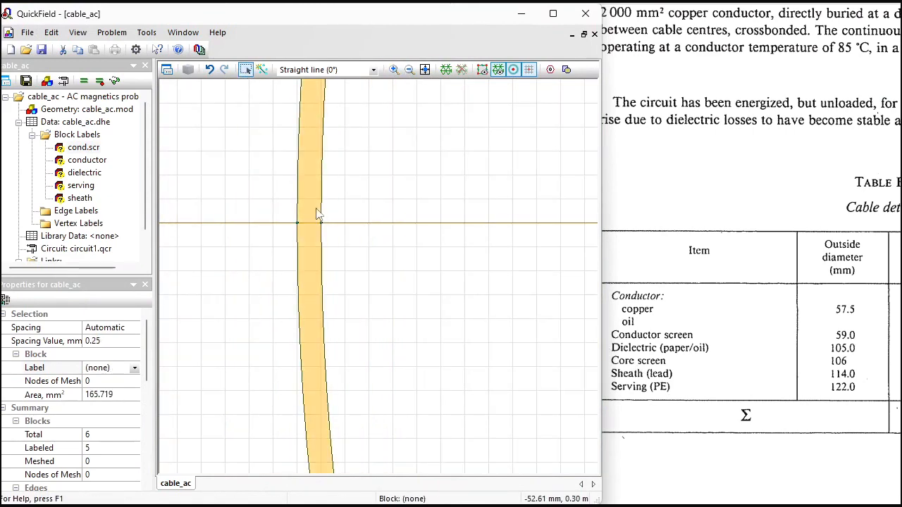
left_click(113, 367)
type("core sc")
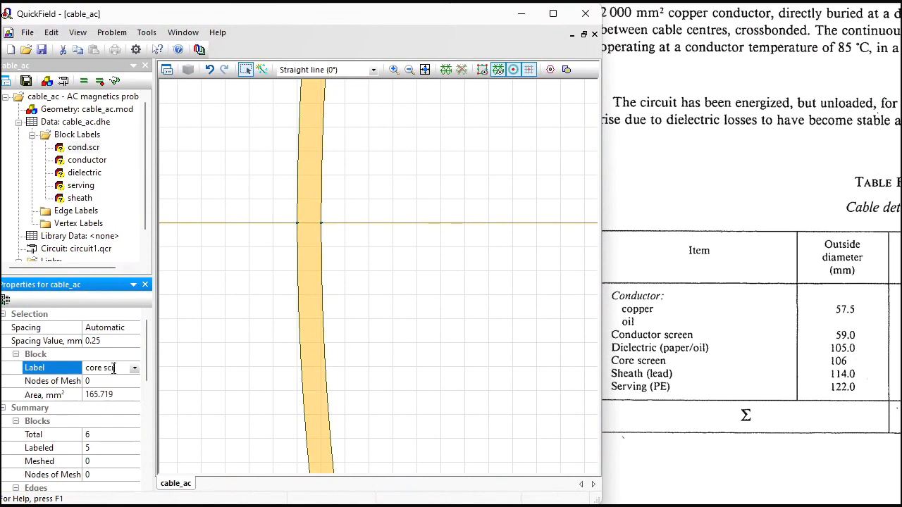
key("Return")
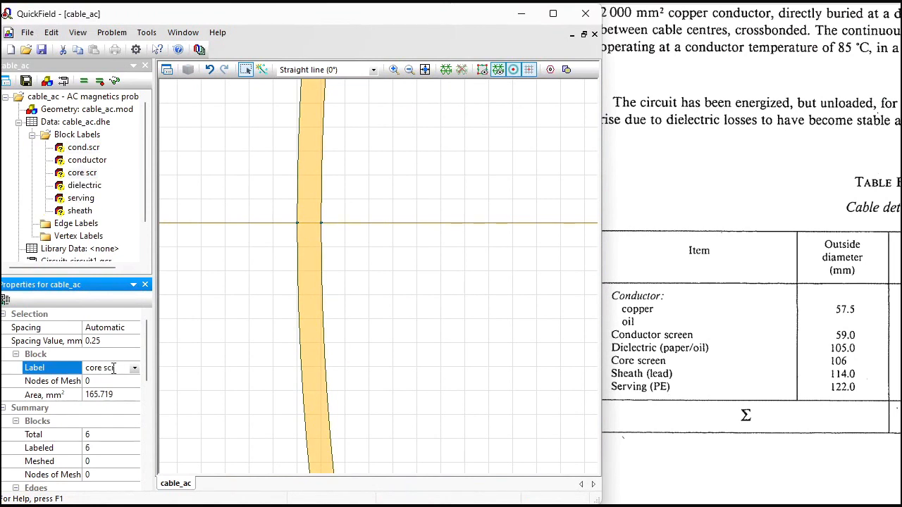
Check which blocks carry the cond.scr, conductor and serving labels, and relabel the innermost circle as conductor A.
left_click(425, 69)
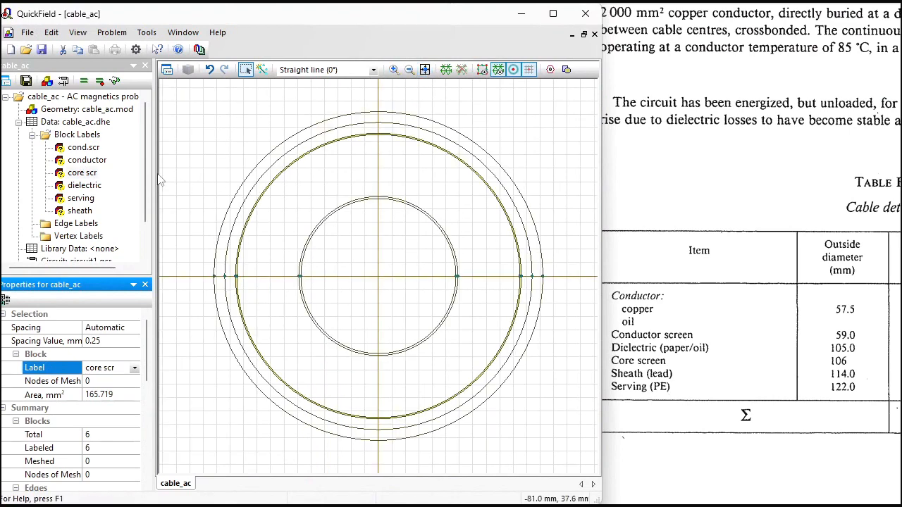
left_click(86, 148)
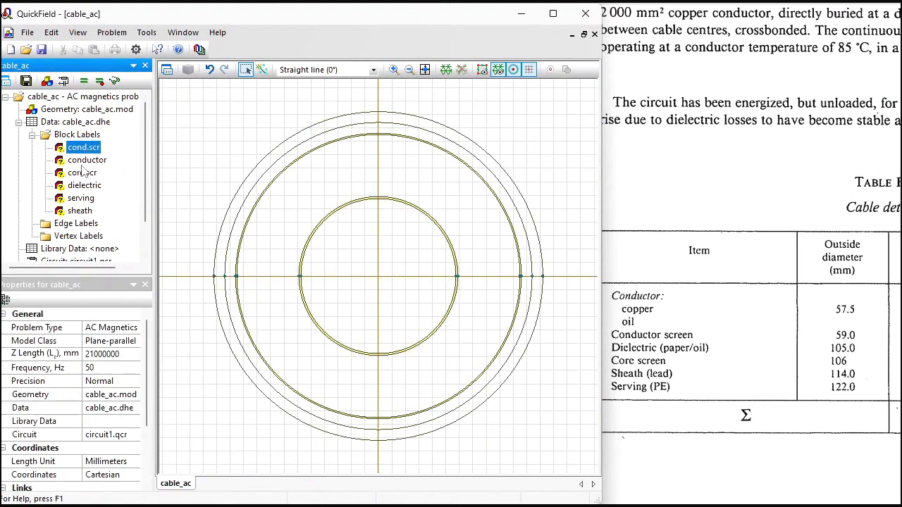
left_click(85, 160)
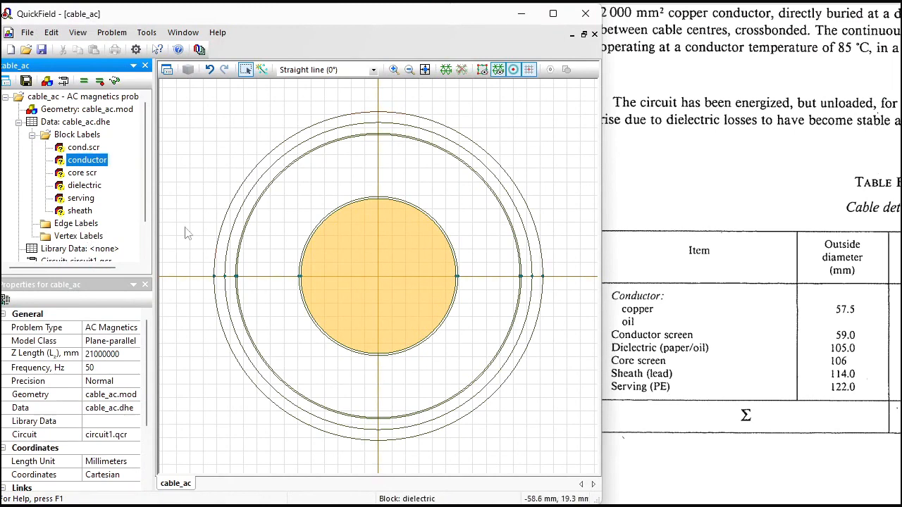
left_click(83, 199)
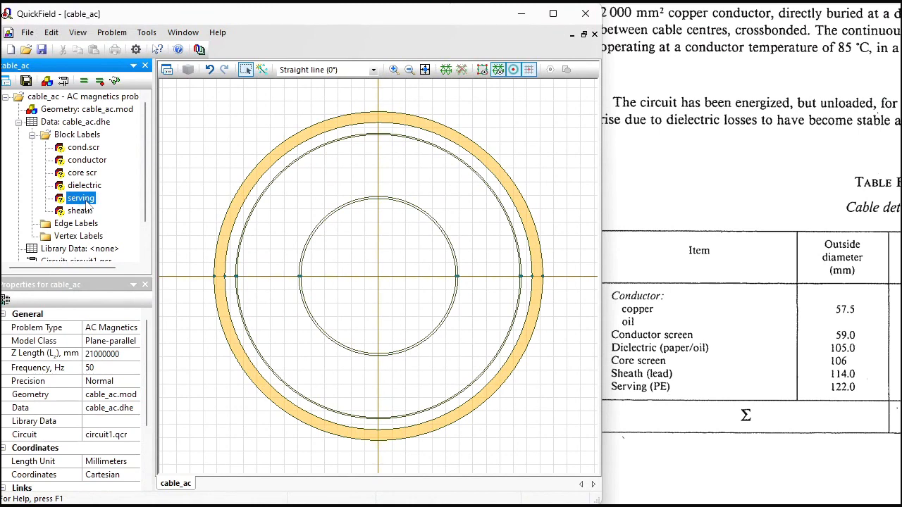
left_click(379, 289)
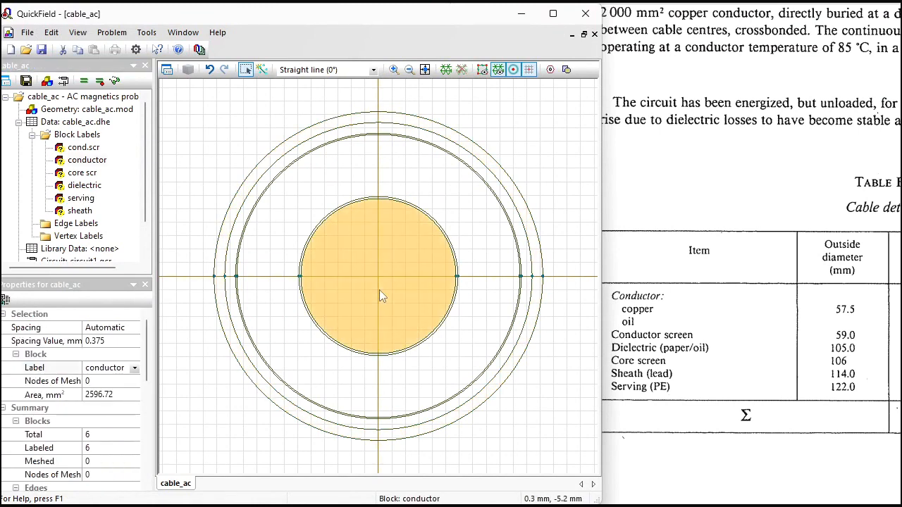
left_click(126, 371)
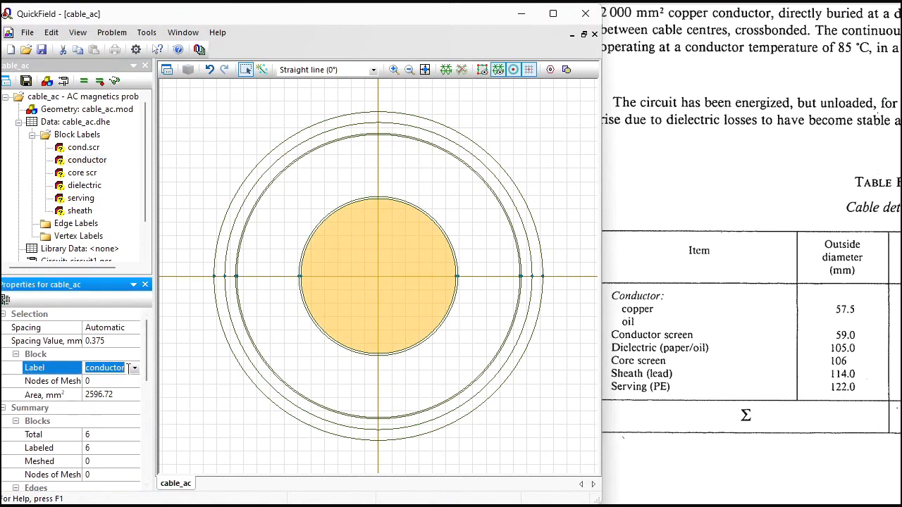
type("A")
key("Return")
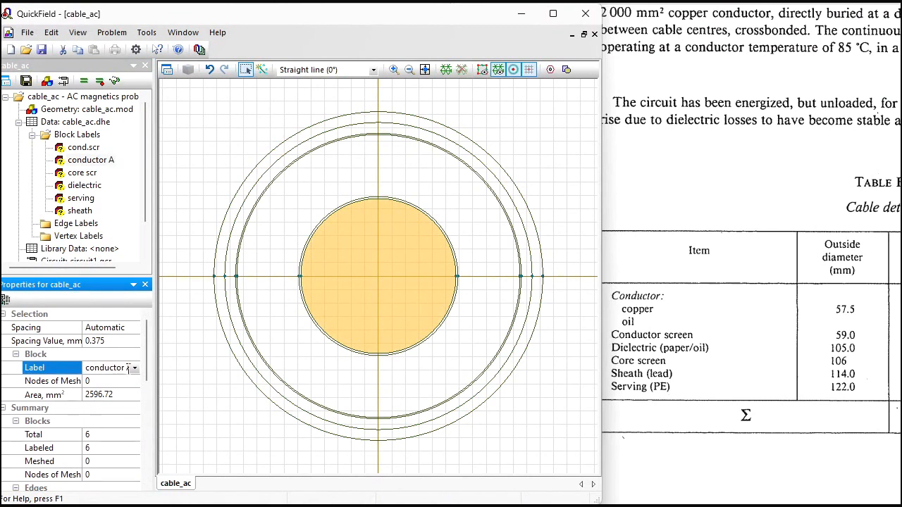
Relabel the sheath ring block as sheath A.
left_click(263, 187)
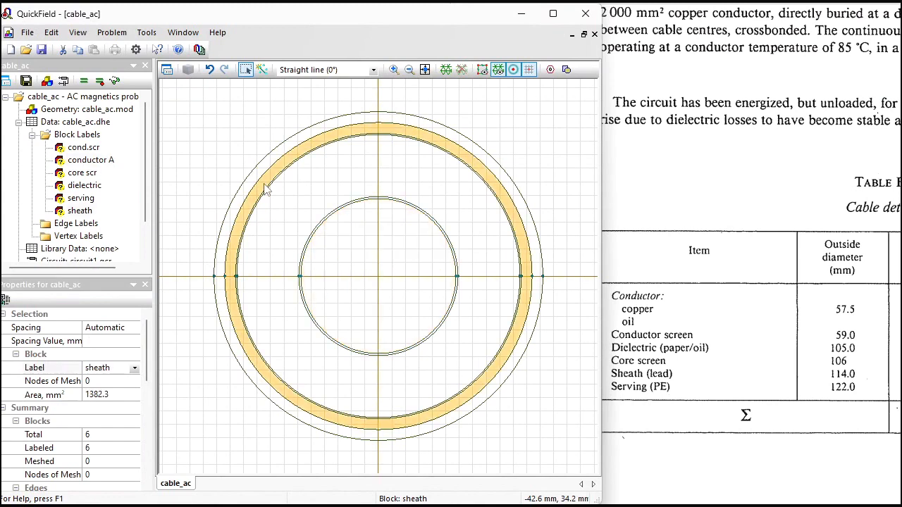
left_click(120, 367)
left_click(121, 367)
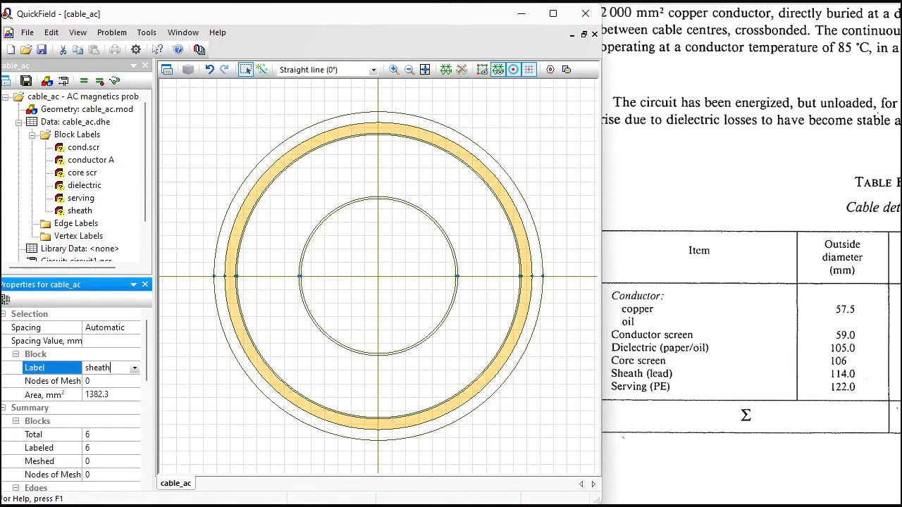
key("Return")
Select the entire cable cross-section and duplicate it once by displacement, 300 mm horizontally and 0 mm vertically.
left_click(205, 136)
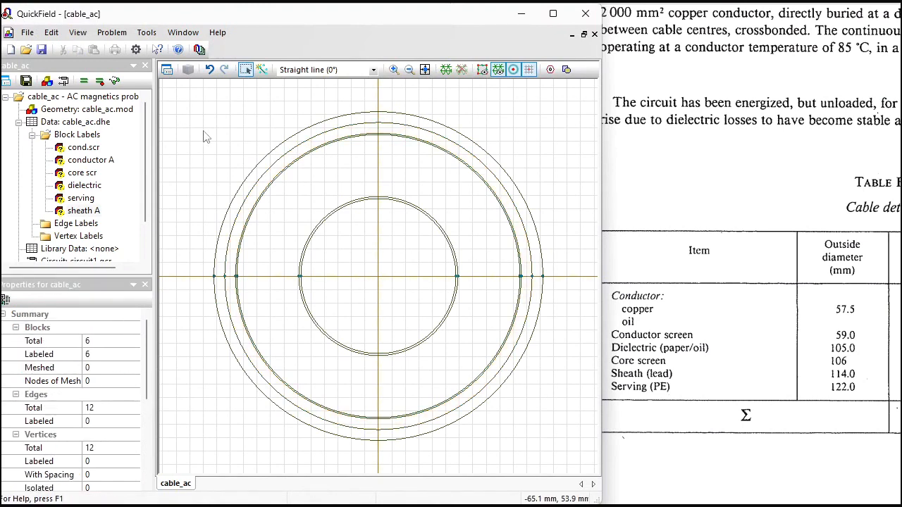
key("ctrl+a")
right_click(325, 179)
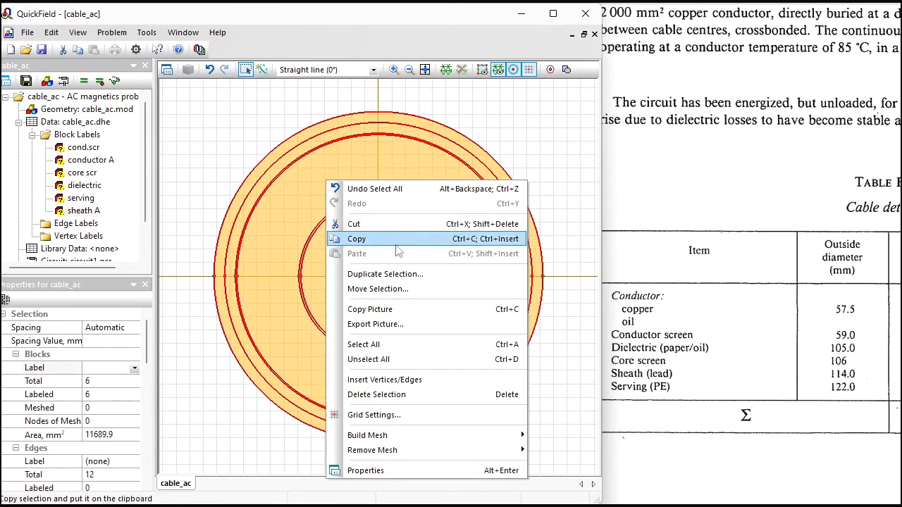
left_click(403, 272)
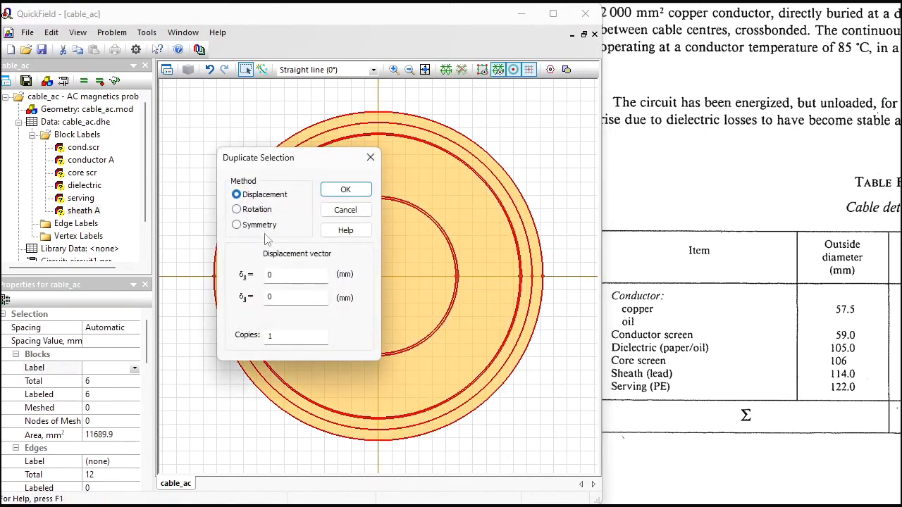
left_click_drag(283, 275, 248, 276)
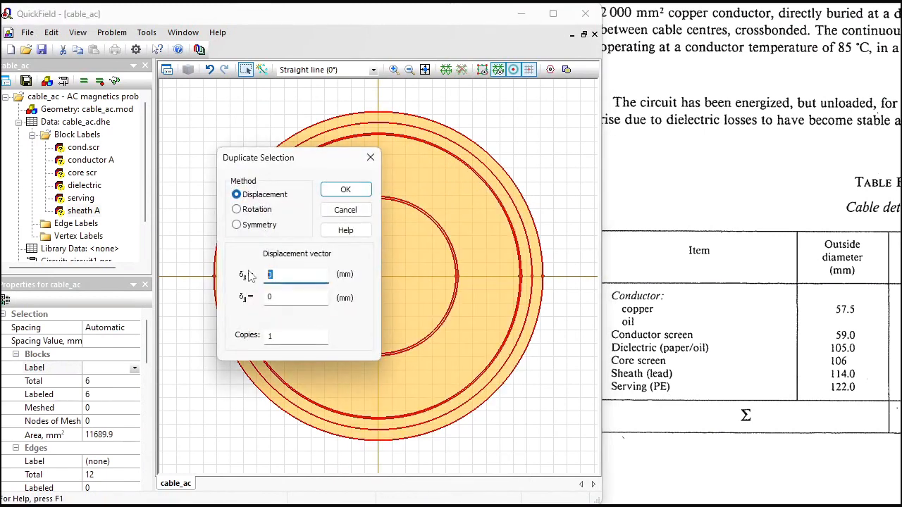
type("300")
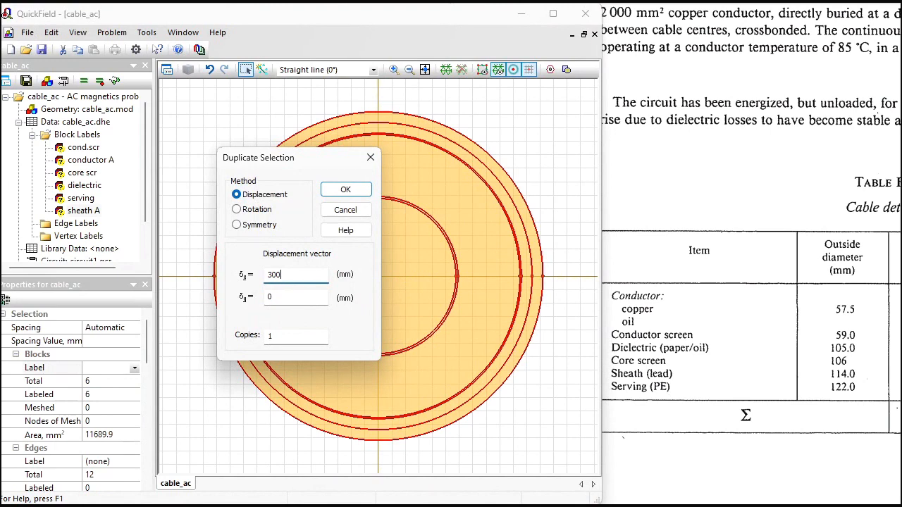
left_click(364, 192)
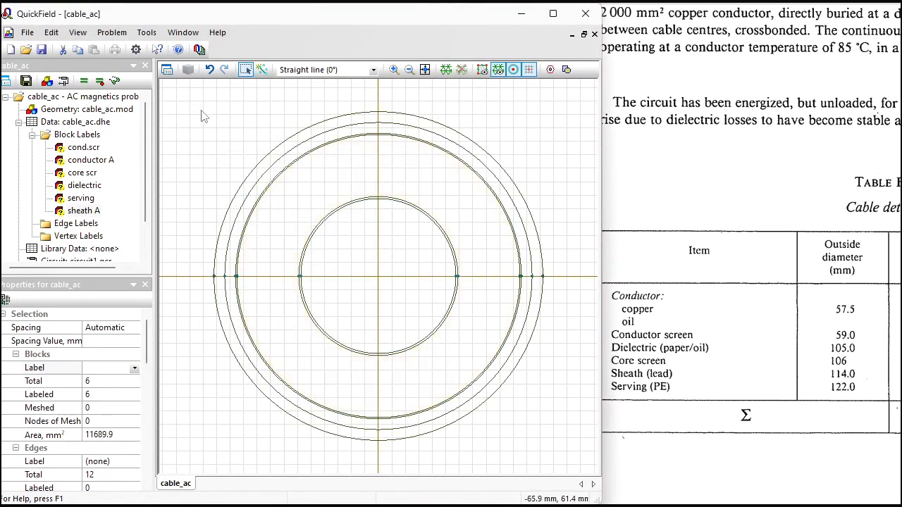
Select the original cable at the origin and duplicate it once by displacement, -300 mm horizontally and 0 mm vertically.
left_click_drag(188, 121, 577, 486)
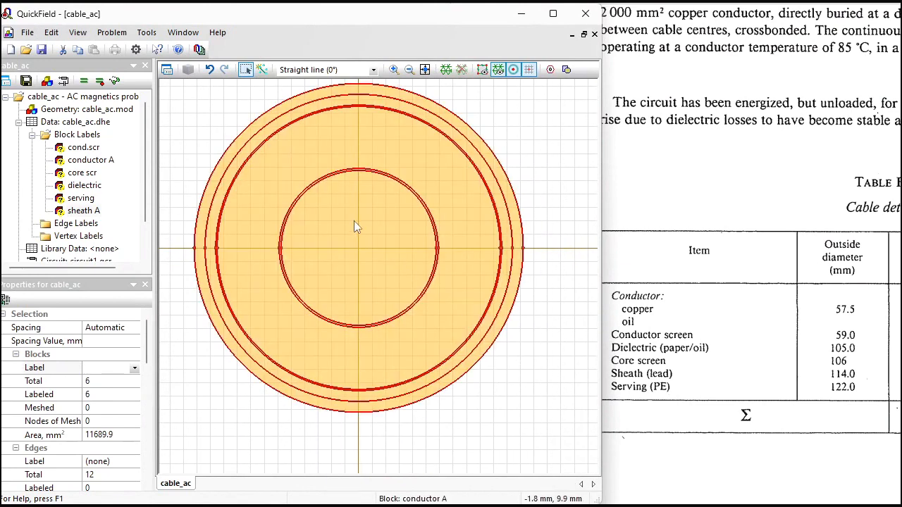
right_click(353, 220)
left_click(432, 315)
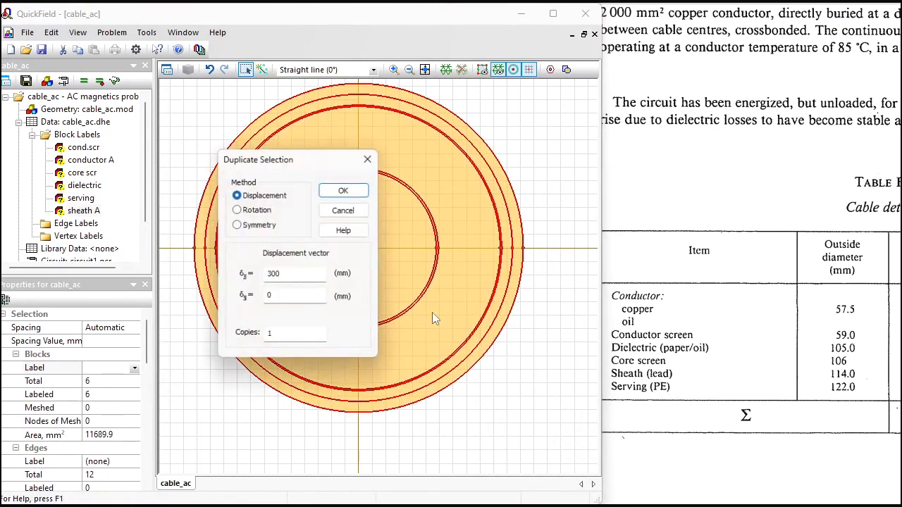
left_click(271, 276)
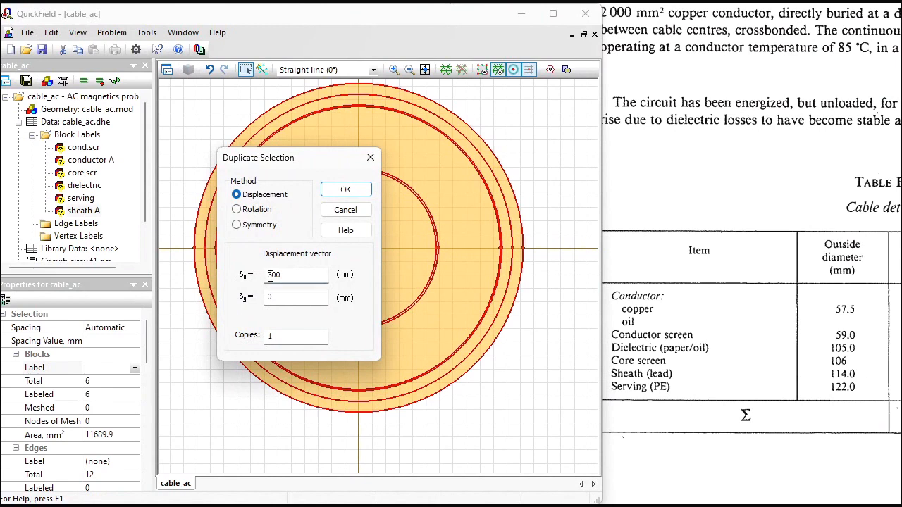
type("-")
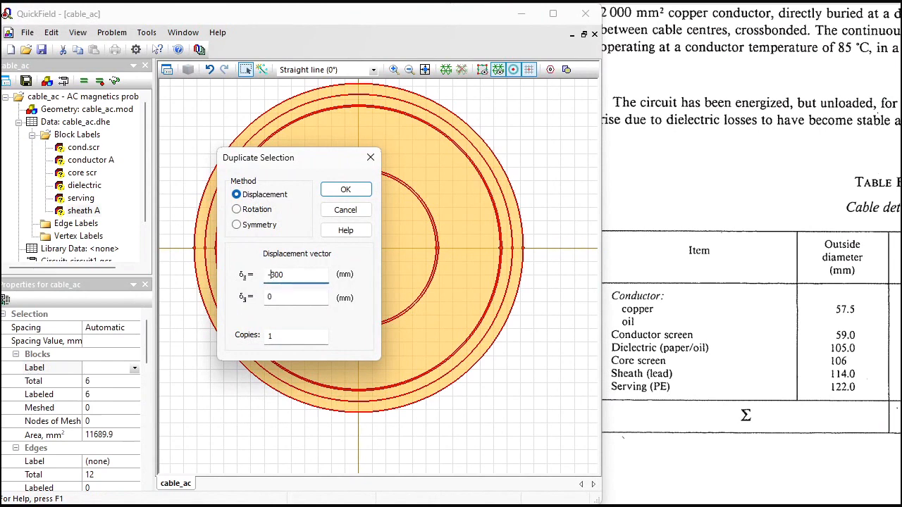
left_click(362, 191)
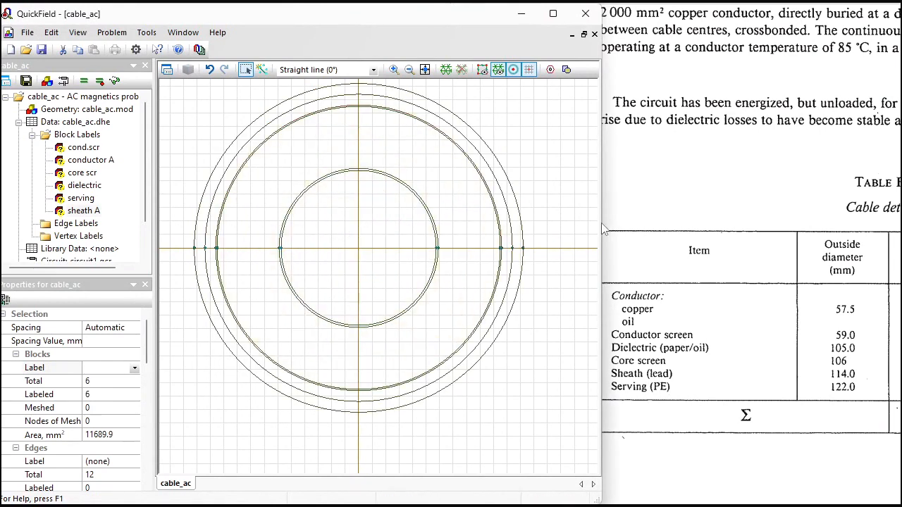
Select all three cables and move them by displacement, 0 mm horizontally and -1000 mm vertically.
mouse_move(598, 226)
left_mouse_down()
mouse_move(873, 227)
mouse_move(895, 208)
left_mouse_up()
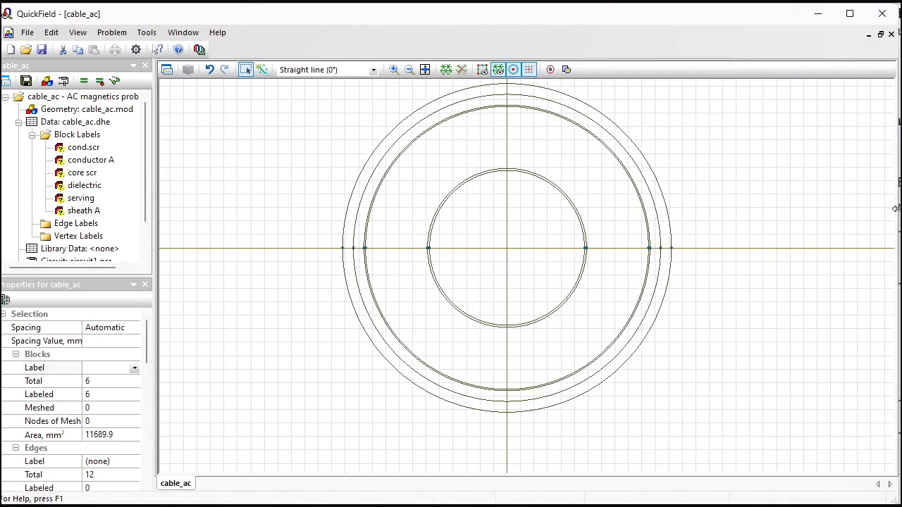
left_click(425, 70)
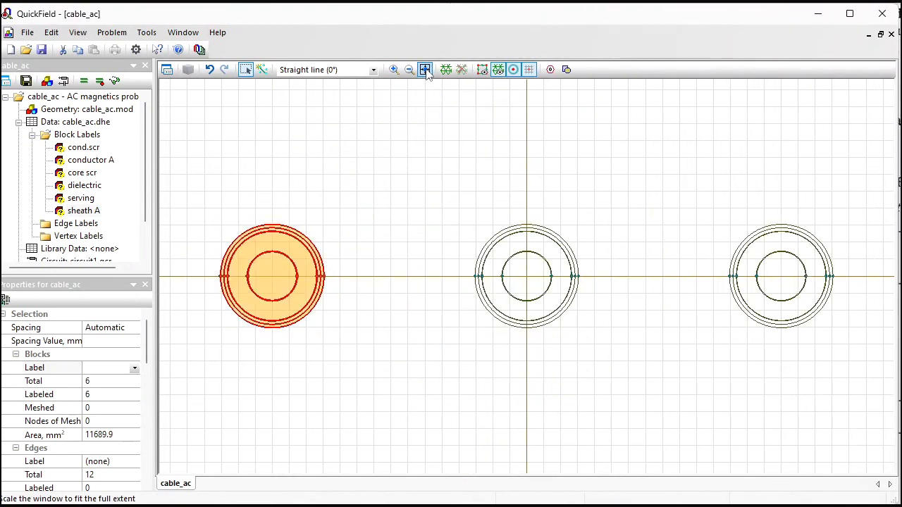
left_click(208, 178)
left_click_drag(209, 177, 854, 350)
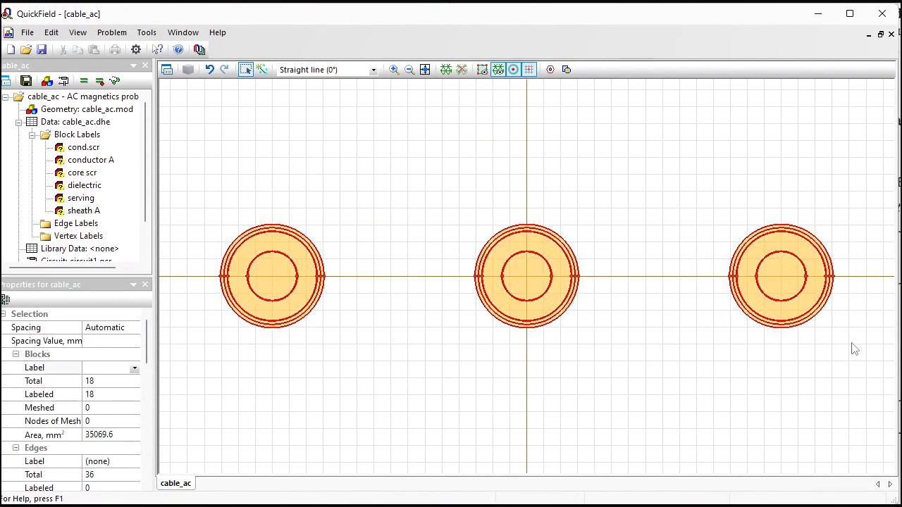
right_click(534, 290)
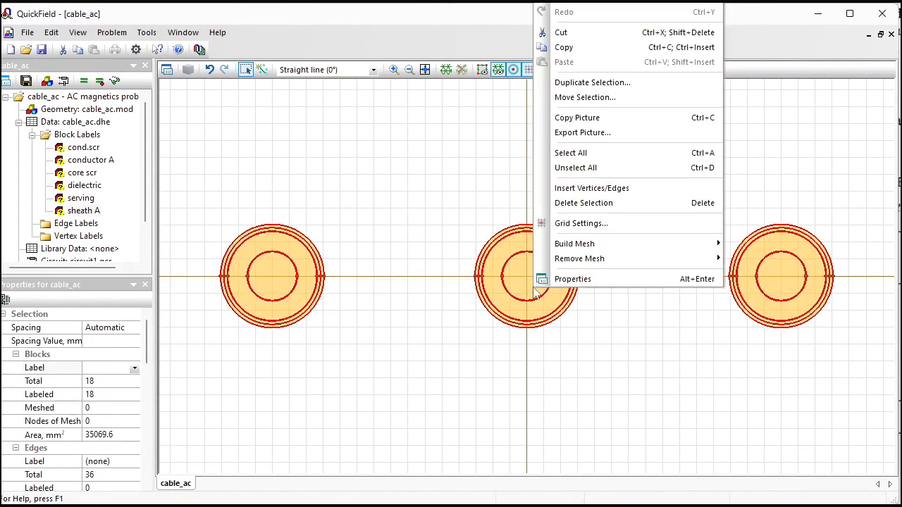
left_click(572, 99)
double_click(444, 275)
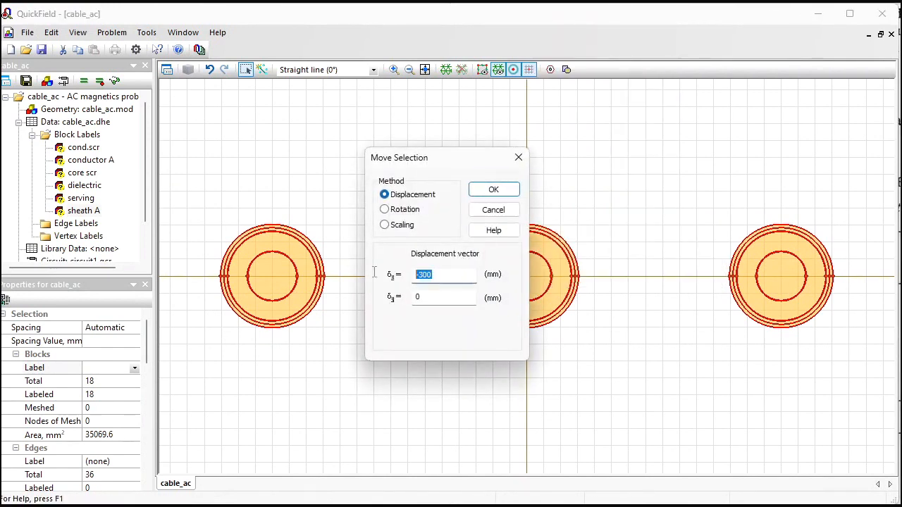
type("0")
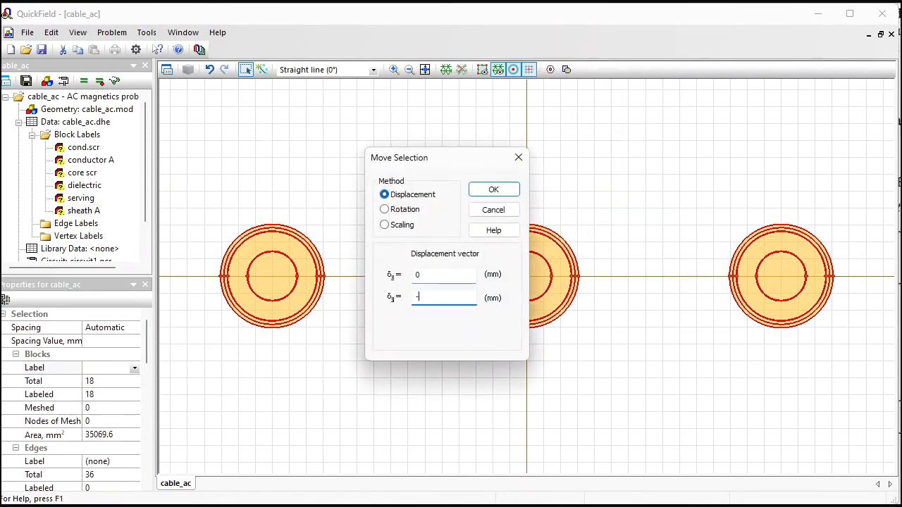
type("-1000")
left_click(493, 190)
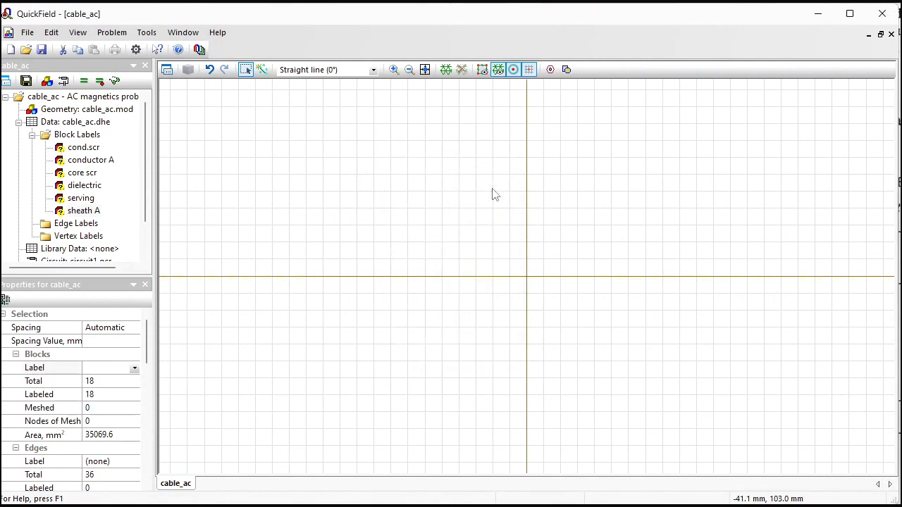
Draw a straight horizontal ground line above the cables, from -5000 mm to 5000 mm along the horizontal axis.
left_click(409, 69)
left_click(409, 70)
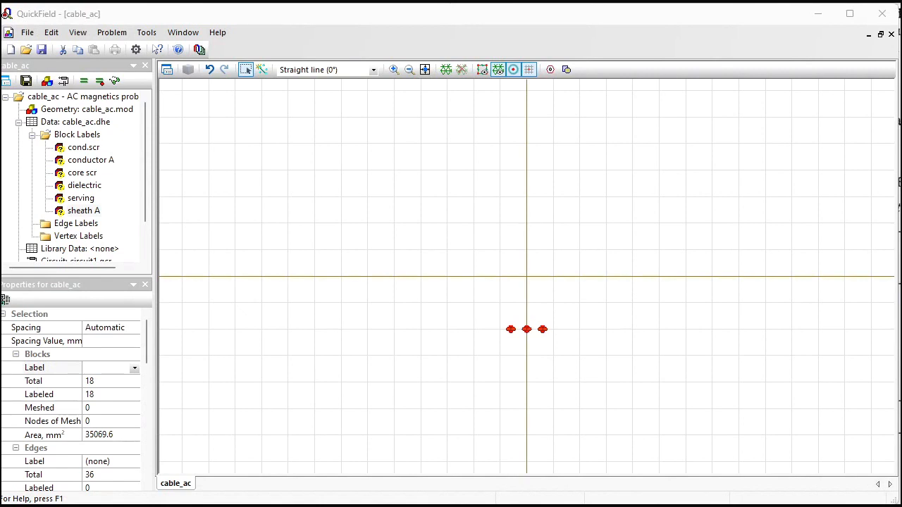
left_click(265, 68)
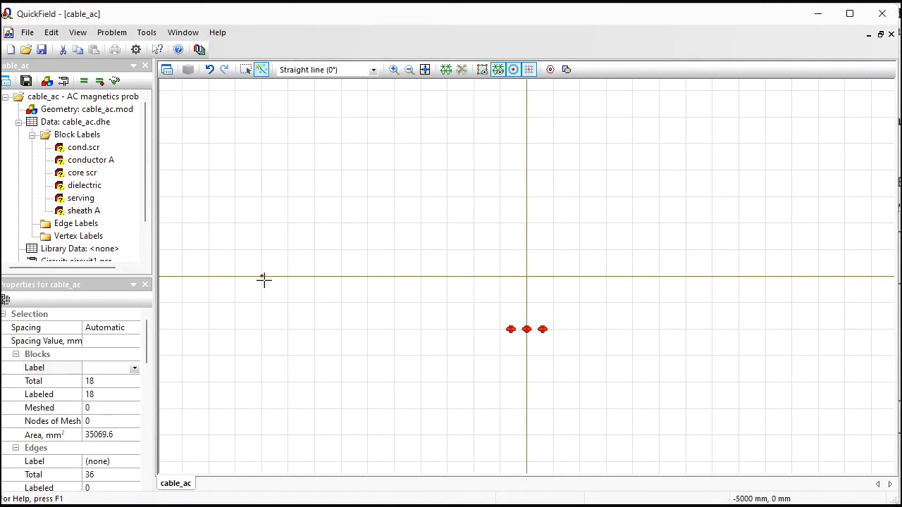
left_click_drag(262, 276, 791, 275)
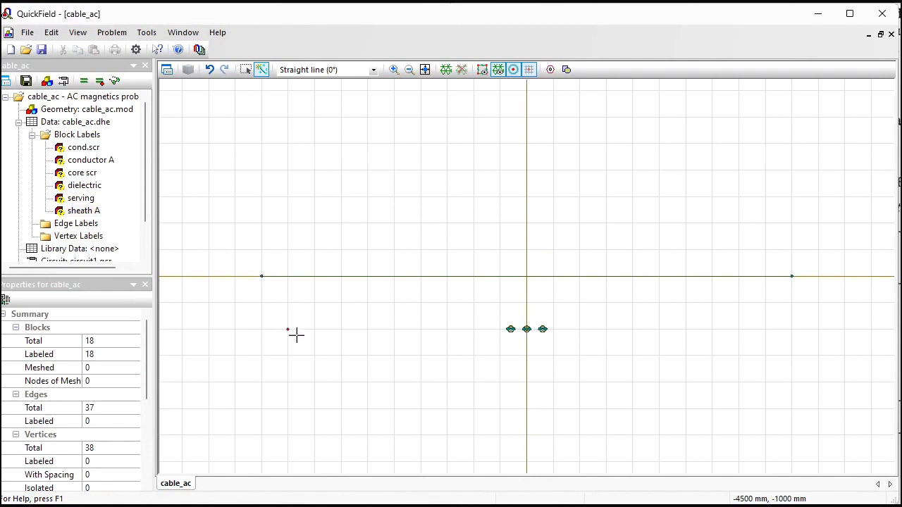
Draw two half arcs (180°) between the ground line's endpoints to form a full circle around the cables.
left_click(374, 69)
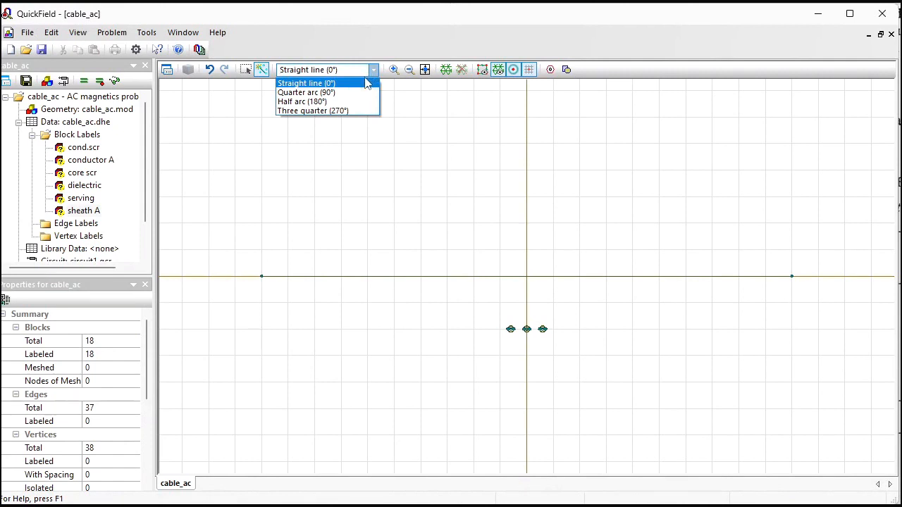
left_click(342, 101)
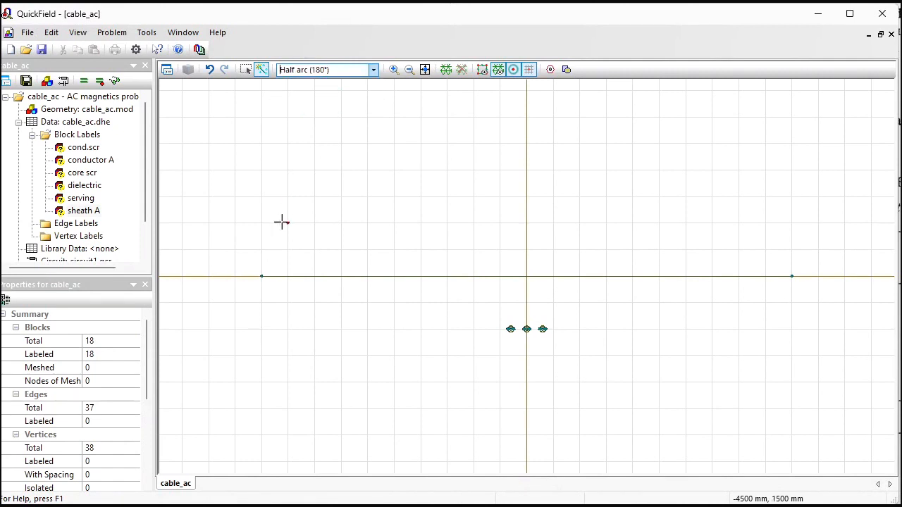
mouse_move(262, 276)
left_mouse_down()
mouse_move(786, 276)
mouse_move(390, 288)
mouse_move(263, 276)
left_mouse_up()
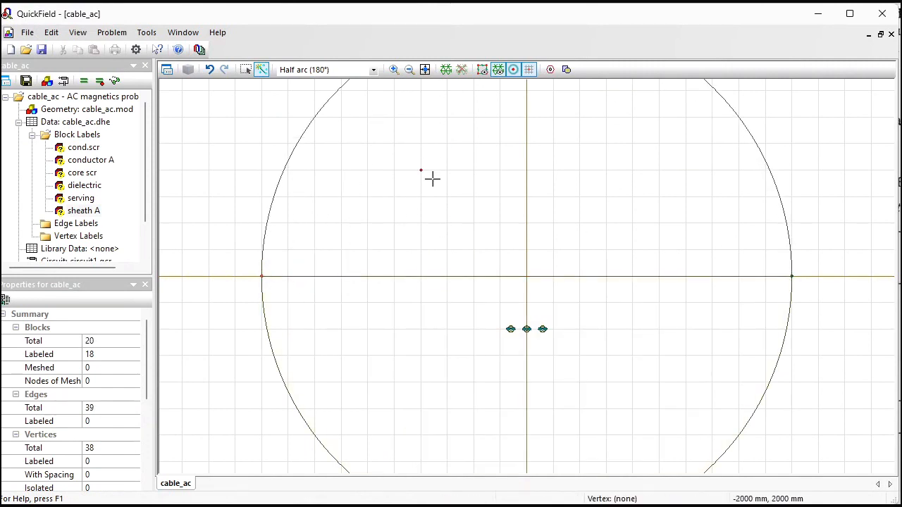
Label the upper half-circle block above the ground line as air.
left_click(246, 70)
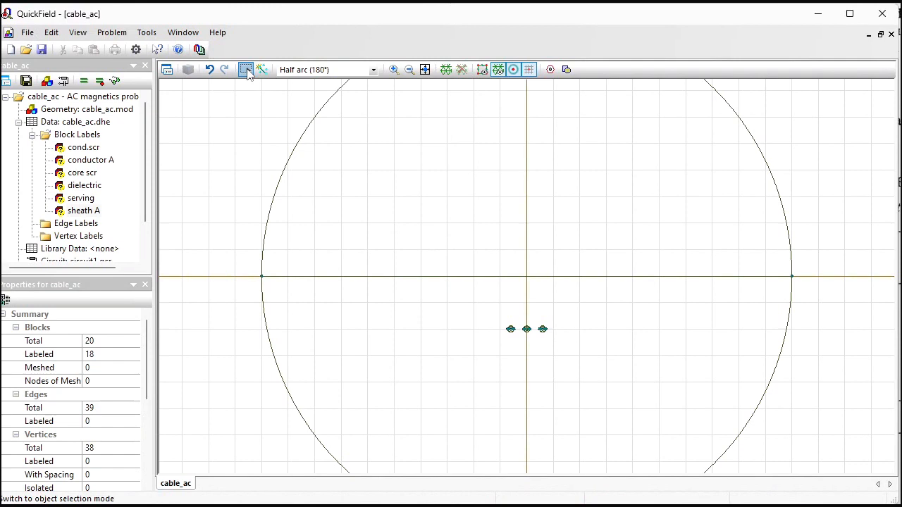
left_click(412, 152)
left_click(117, 369)
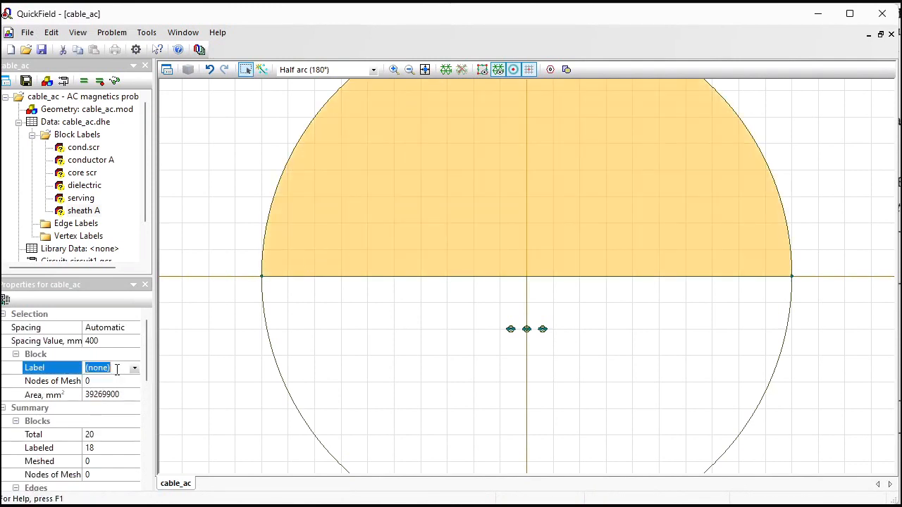
type("air")
key("Return")
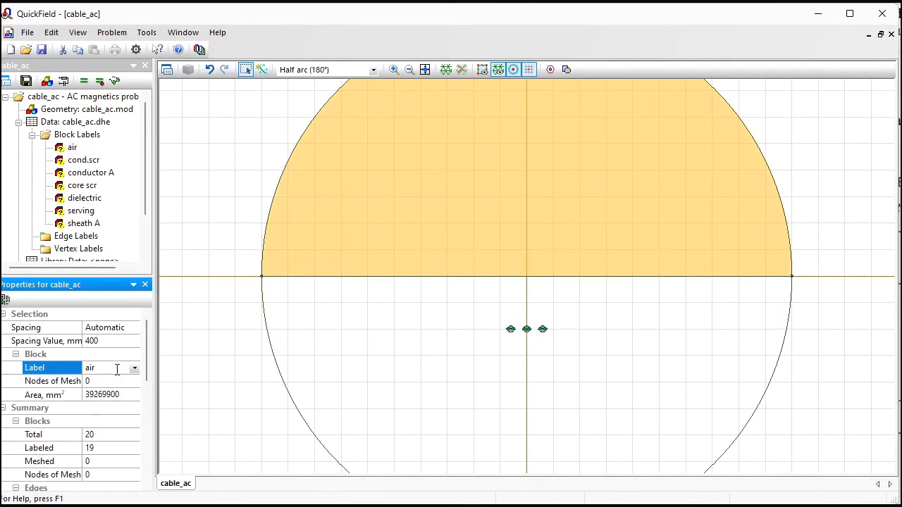
Label the lower half-circle block surrounding the cables as earth.
left_click(383, 331)
left_click(111, 369)
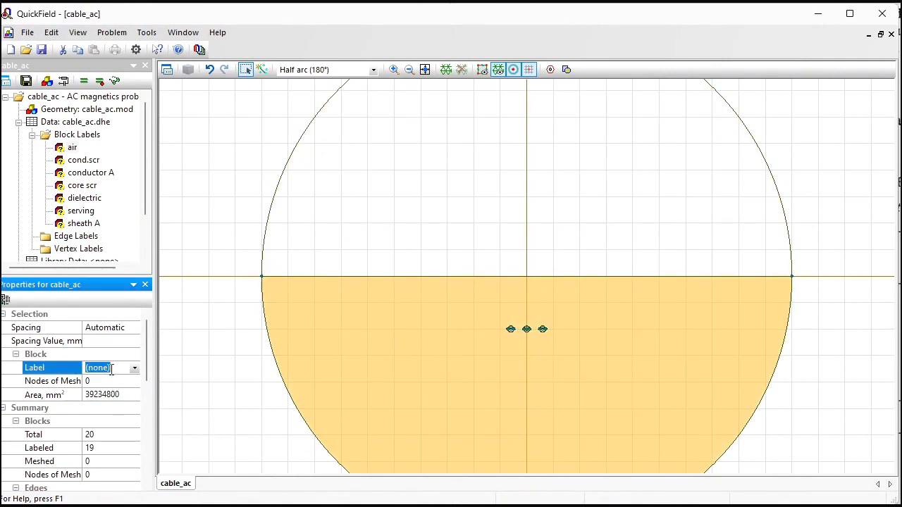
type("earth")
key("Return")
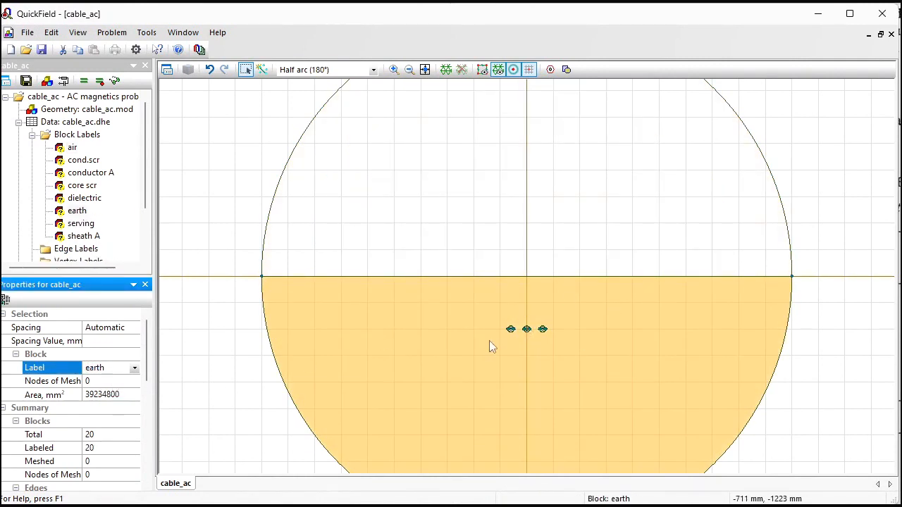
Select both outer half arcs of the circle and label these edges as boundary.
left_click(764, 158)
left_click(790, 307, "ctrl")
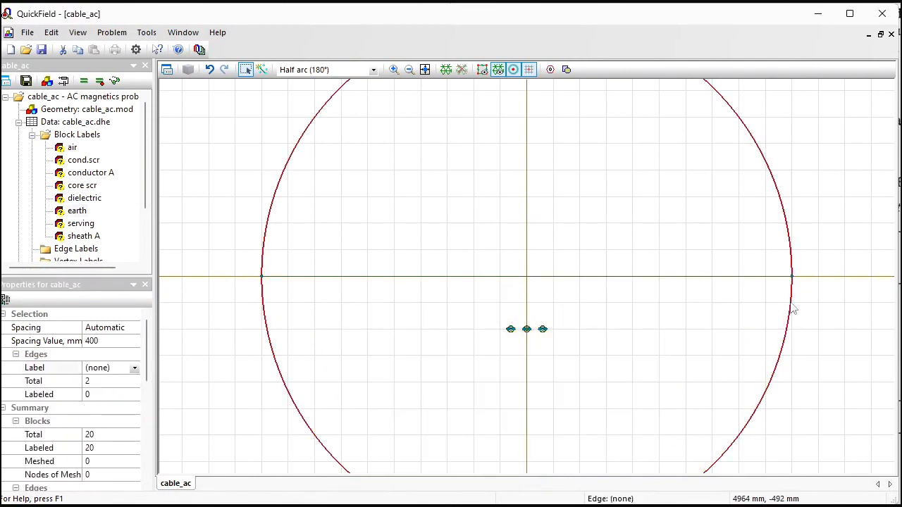
left_click(115, 367)
type("boundary")
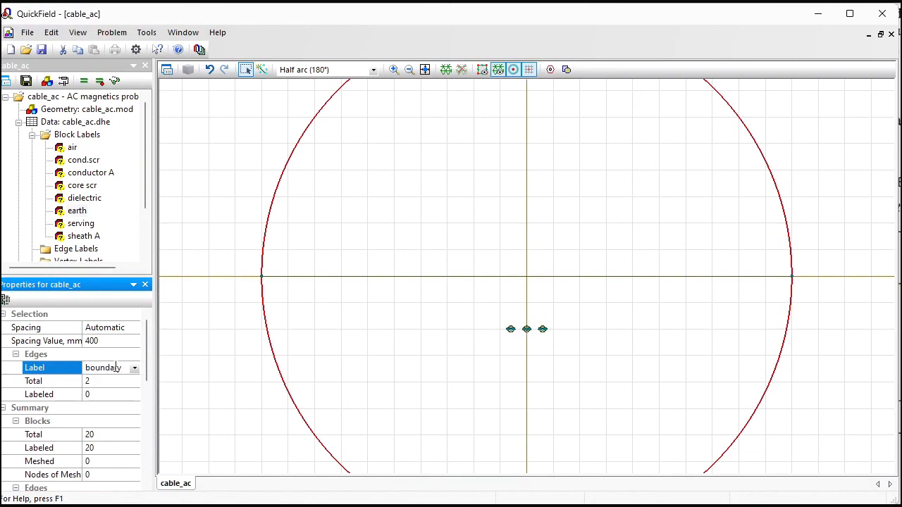
key("Return")
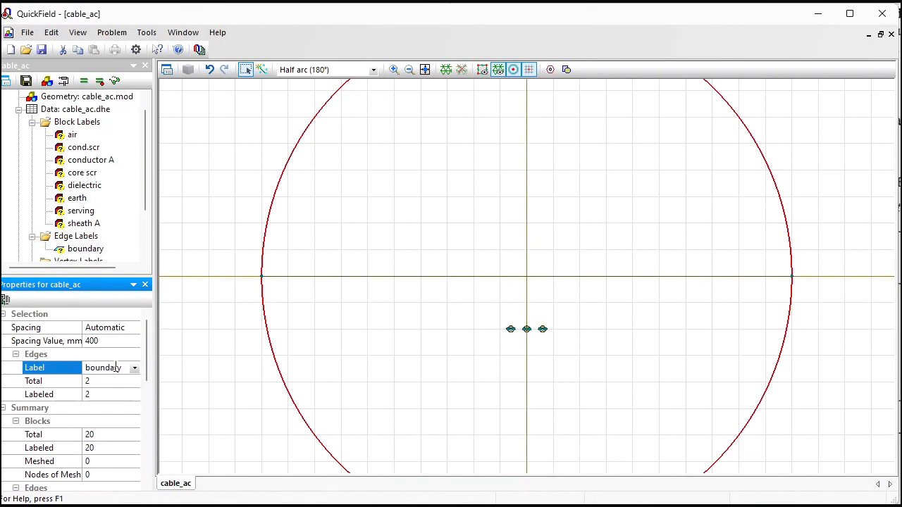
Locate the conductor A blocks and relabel the middle cable's innermost circle as conductor B.
left_click(104, 161)
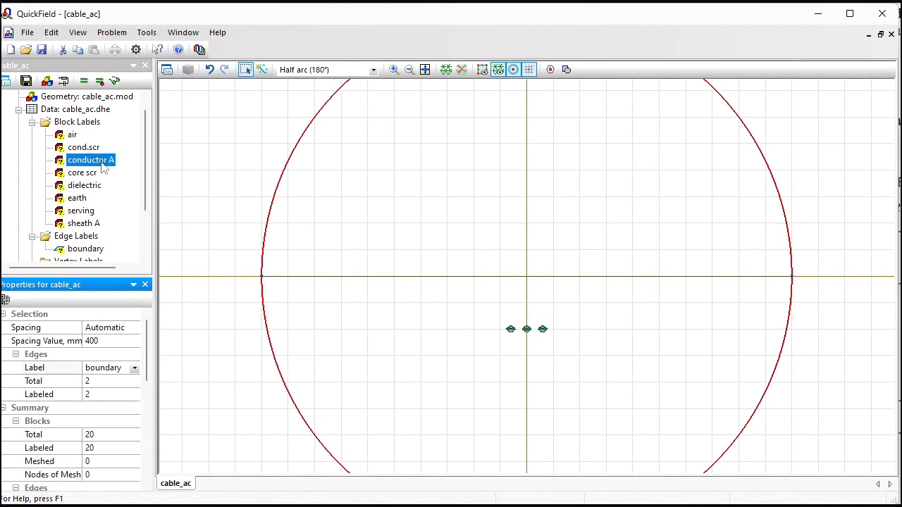
left_click(393, 69)
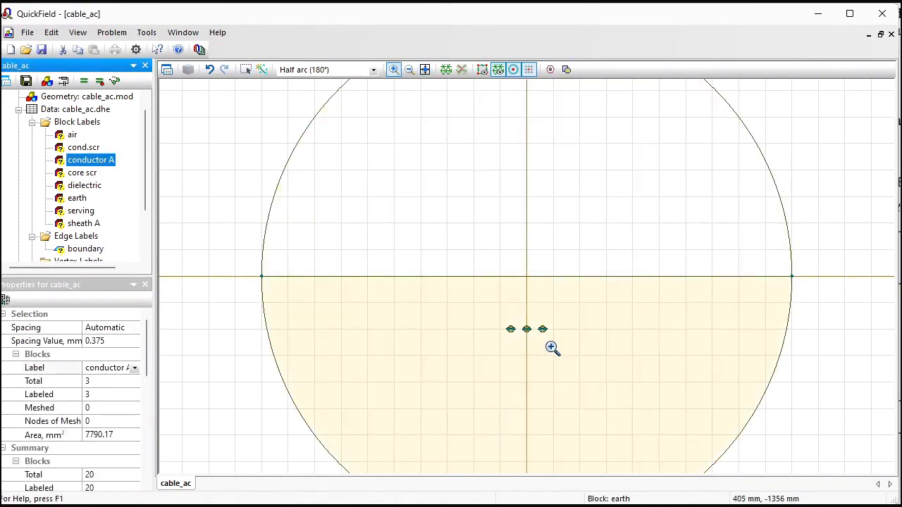
left_click_drag(518, 319, 536, 341)
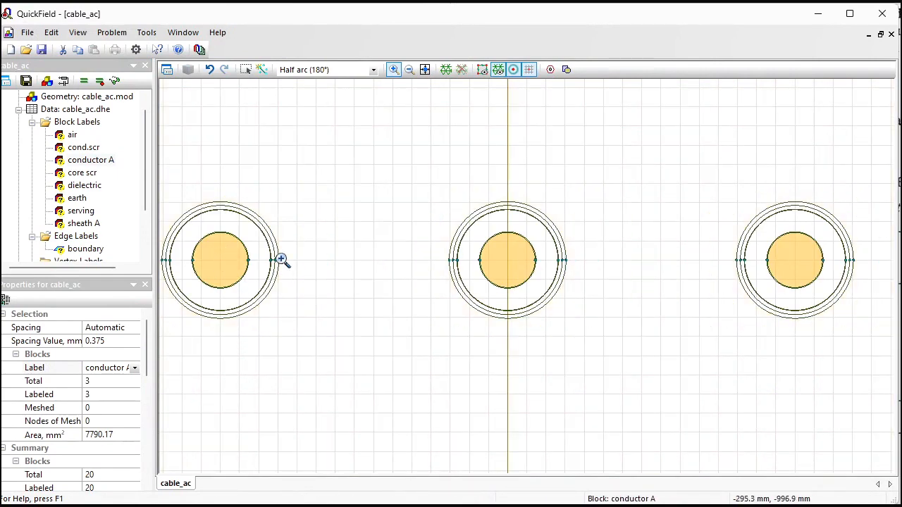
left_click_drag(444, 177, 835, 346)
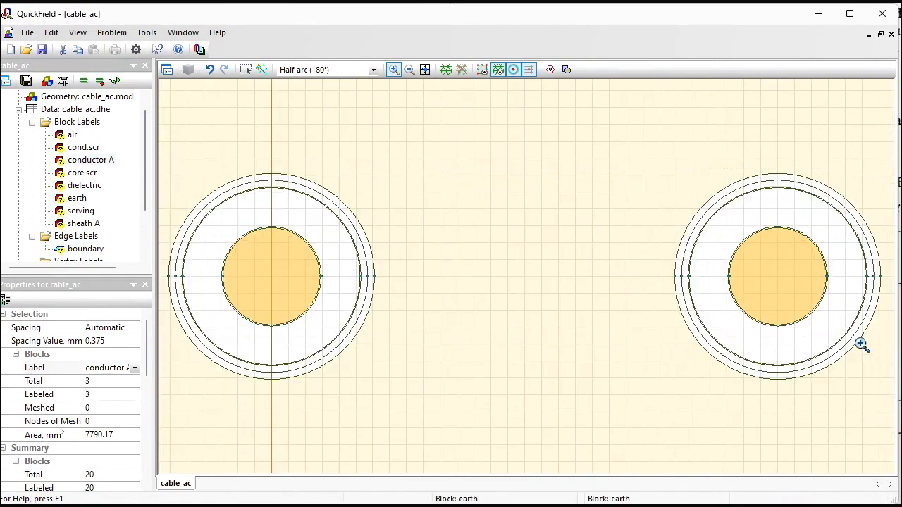
left_click(246, 70)
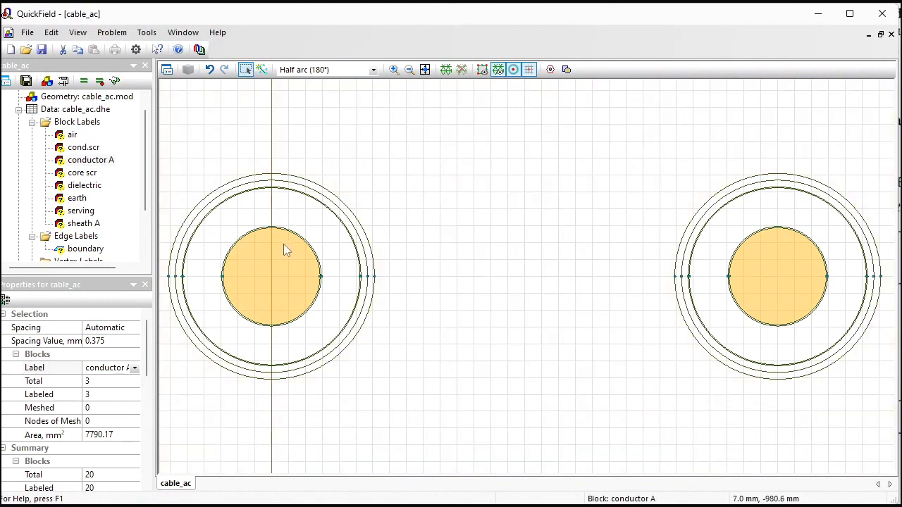
left_click(281, 263)
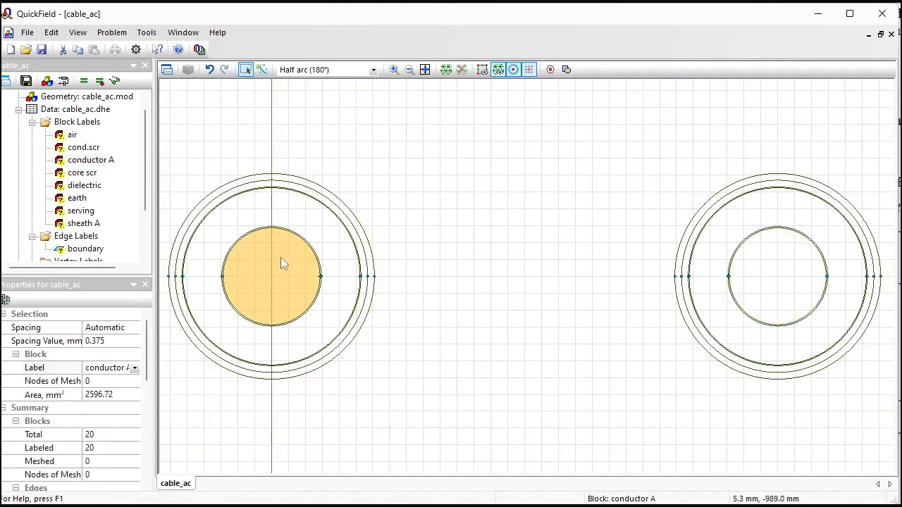
left_click(126, 367)
left_click(126, 368)
key("BackSpace")
type("B")
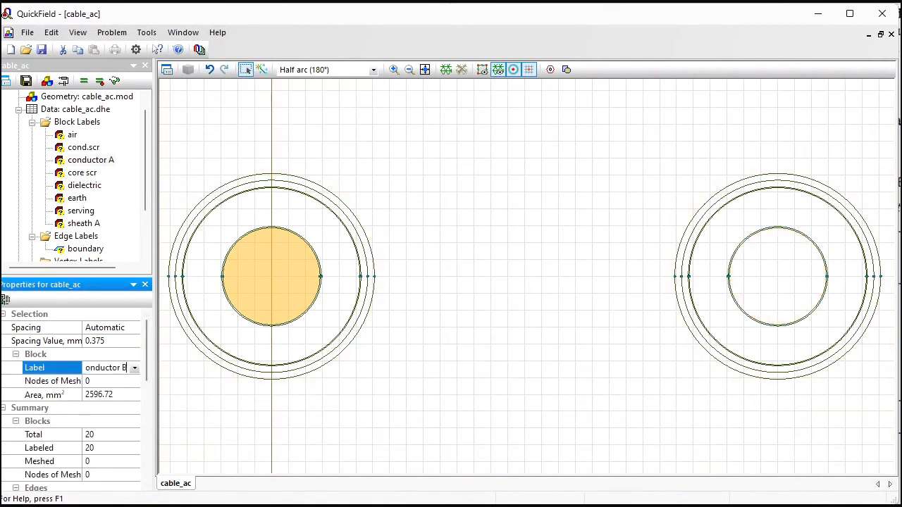
key("Return")
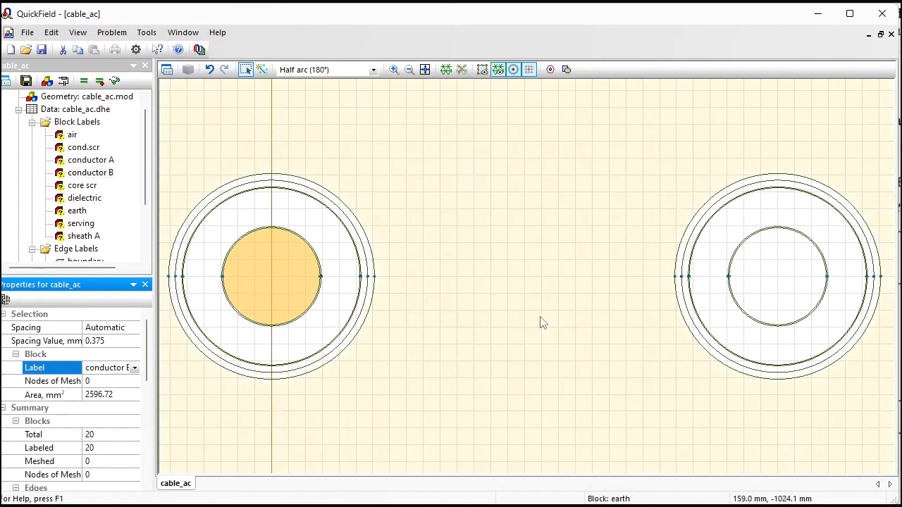
Relabel the innermost circle of the right-hand cable as conductor C.
left_click(781, 297)
left_click(128, 368)
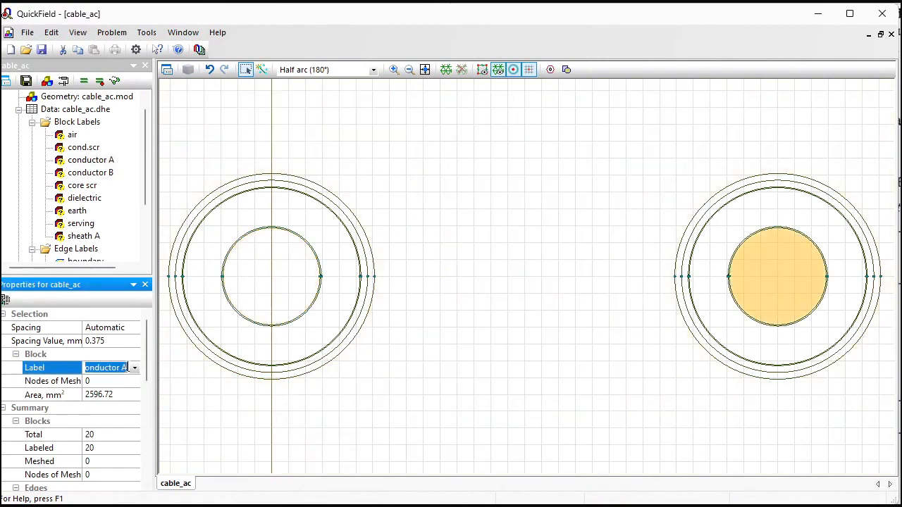
left_click(127, 368)
type("C")
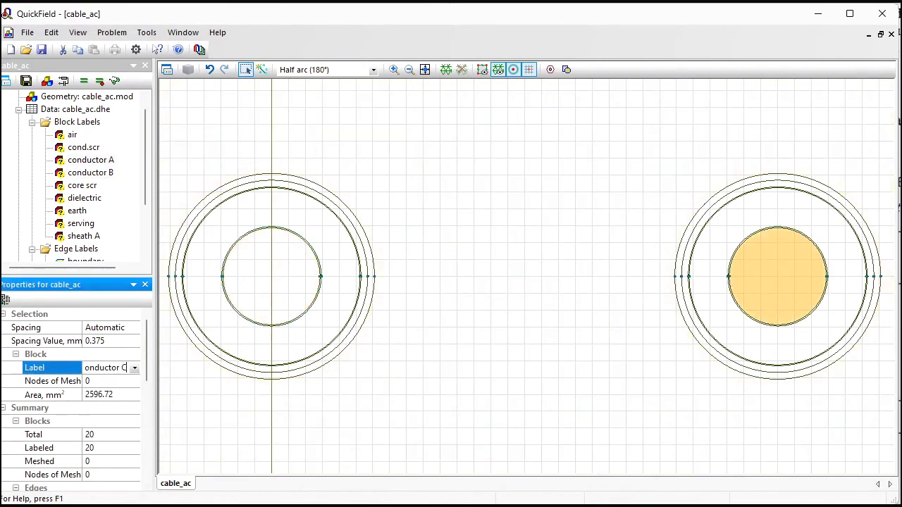
key("Return")
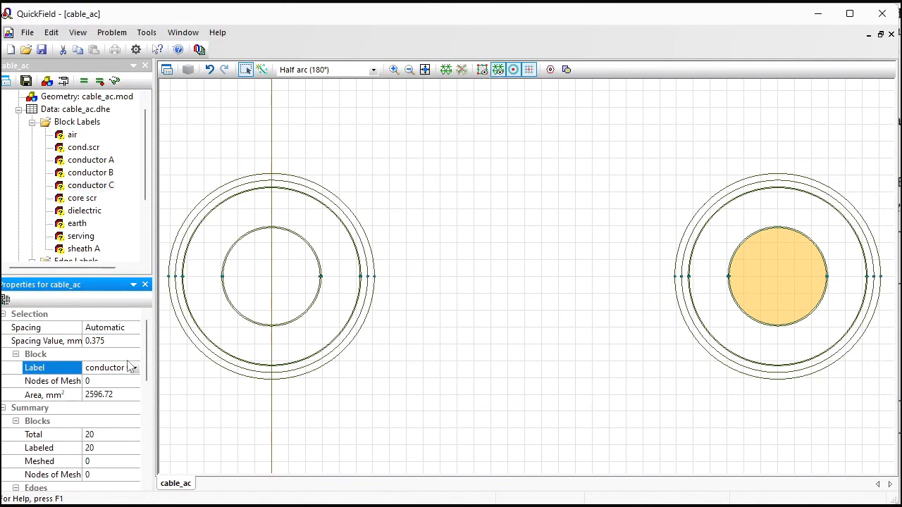
Relabel the sheath ring of the middle cable as sheath B.
left_click(224, 203)
left_click(120, 368)
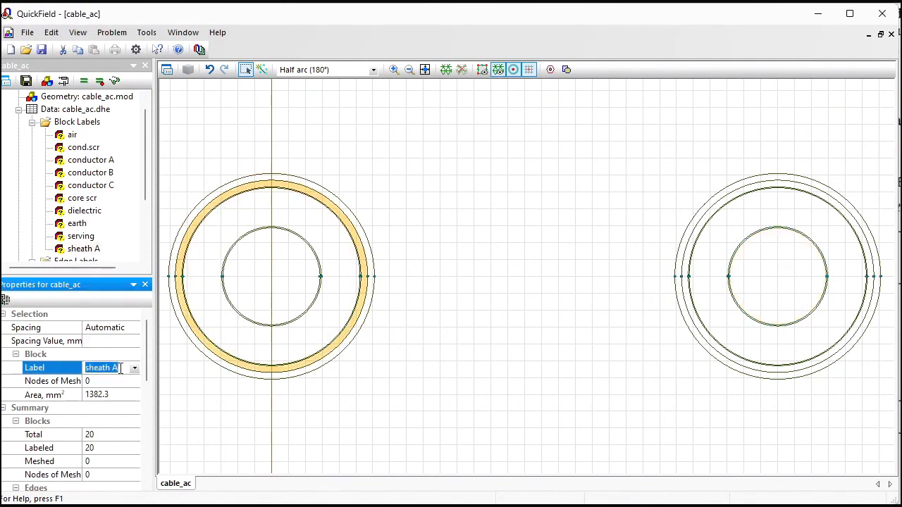
left_click(121, 367)
type("B")
key("Return")
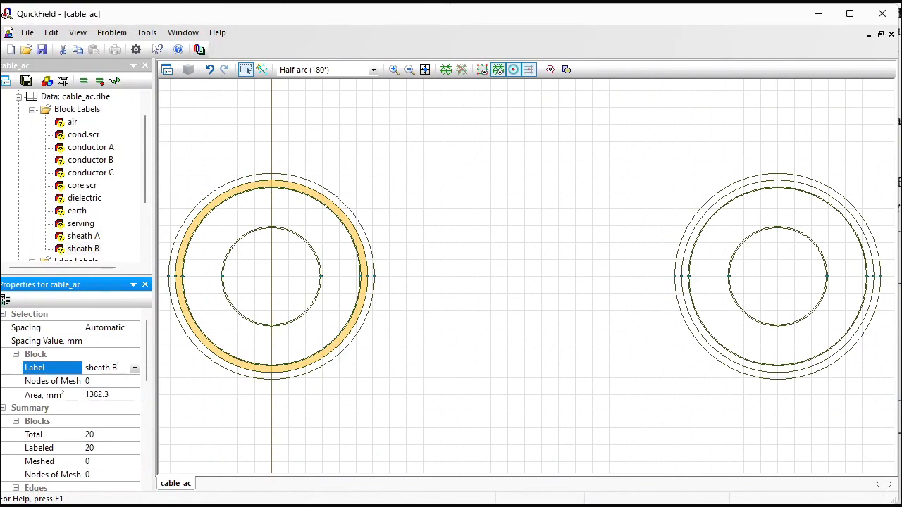
Relabel the sheath ring of the right-hand cable as sheath C.
left_click(769, 192)
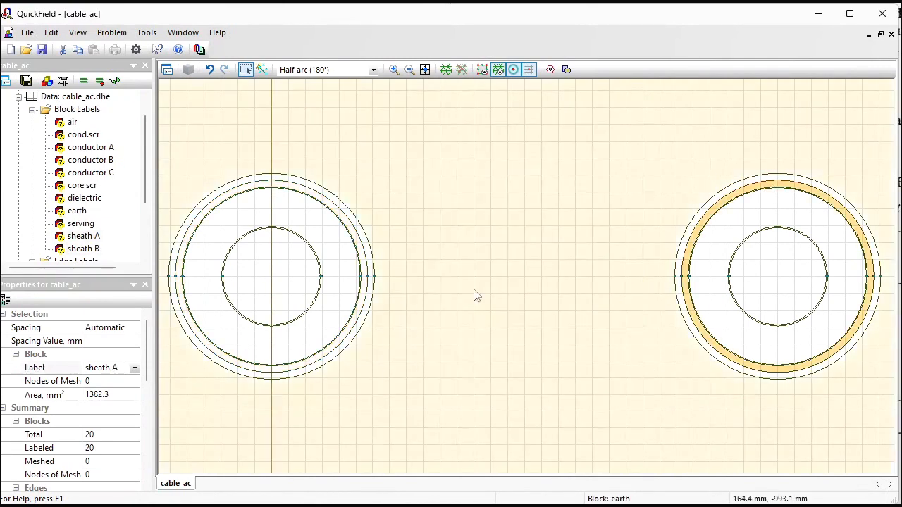
left_click(121, 367)
left_click(121, 368)
key("BackSpace")
type("C")
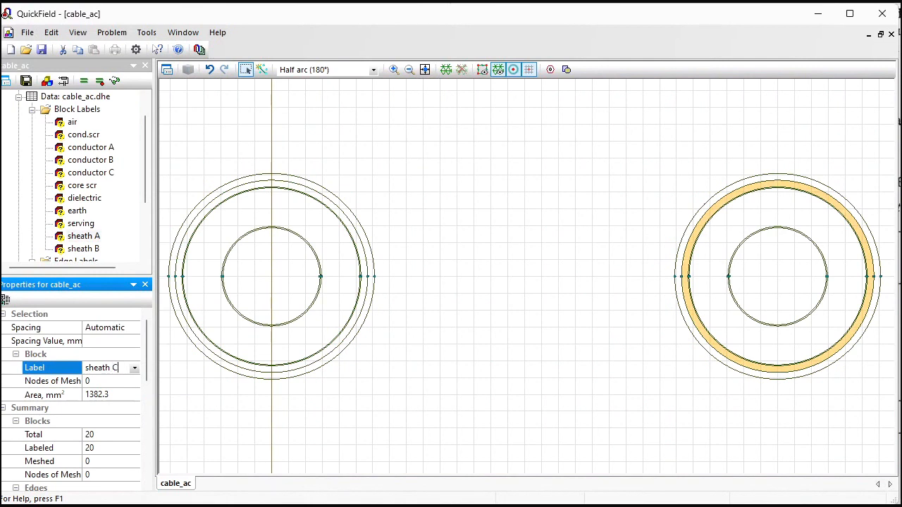
key("Return")
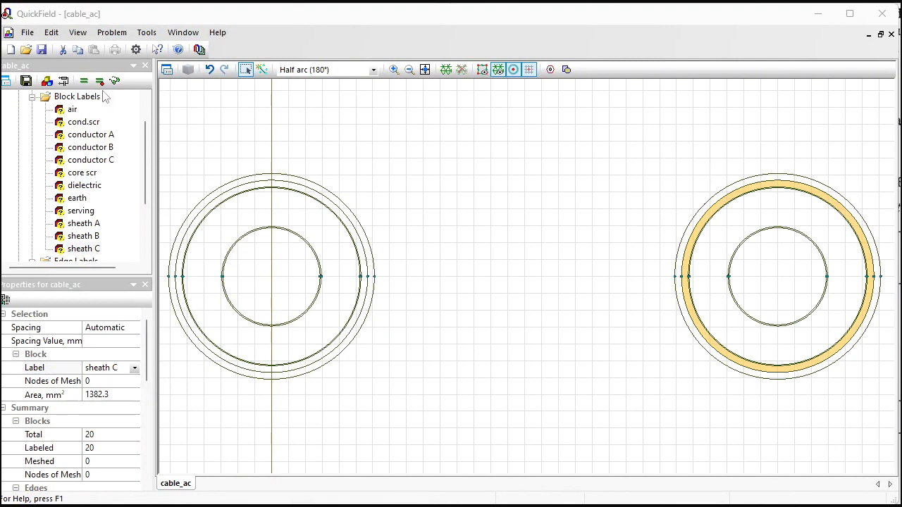
Locate the air block in the full model and set its relative permeability to 1.
left_click(67, 113)
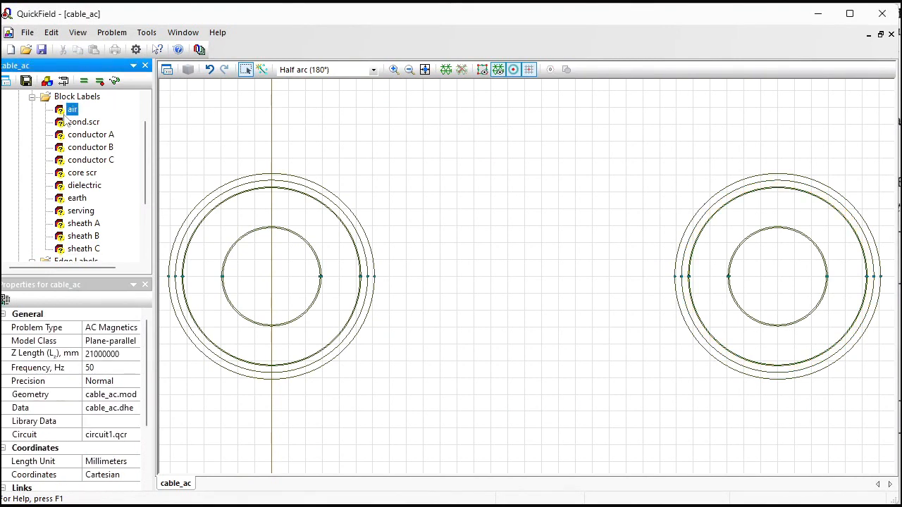
left_click(425, 69)
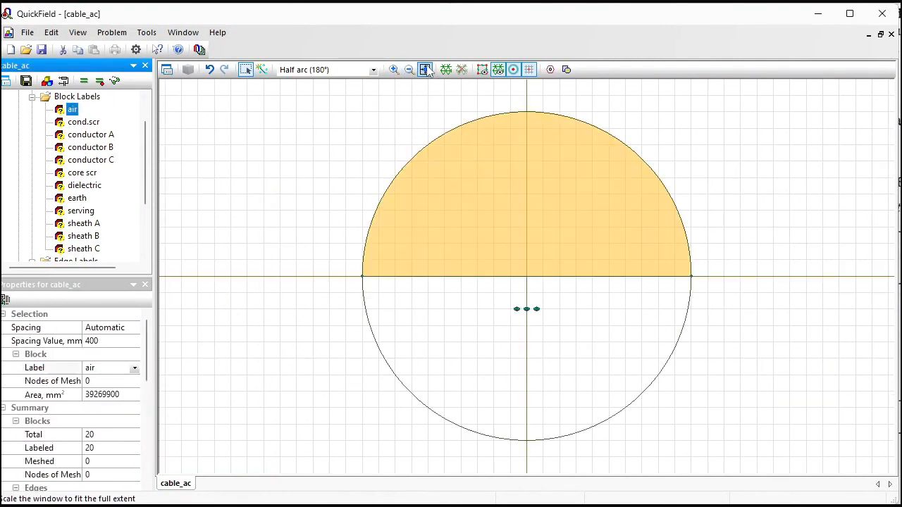
double_click(65, 111)
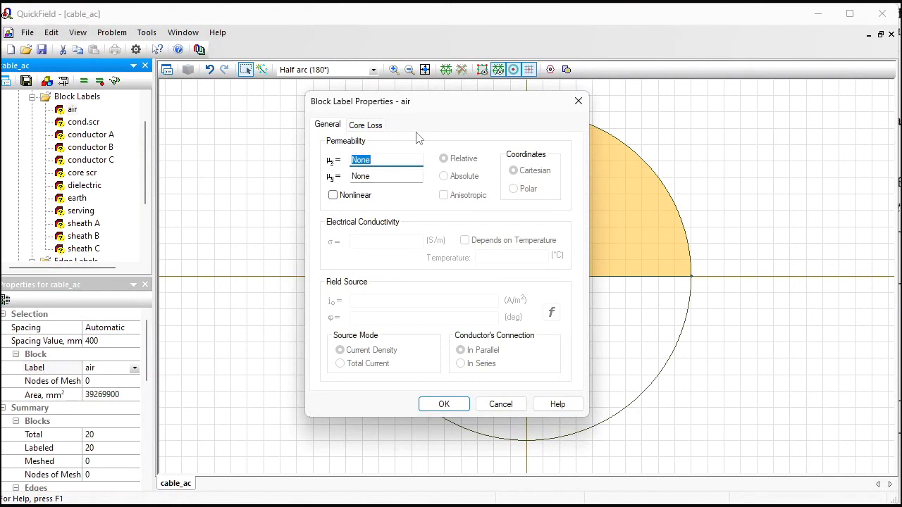
type("1")
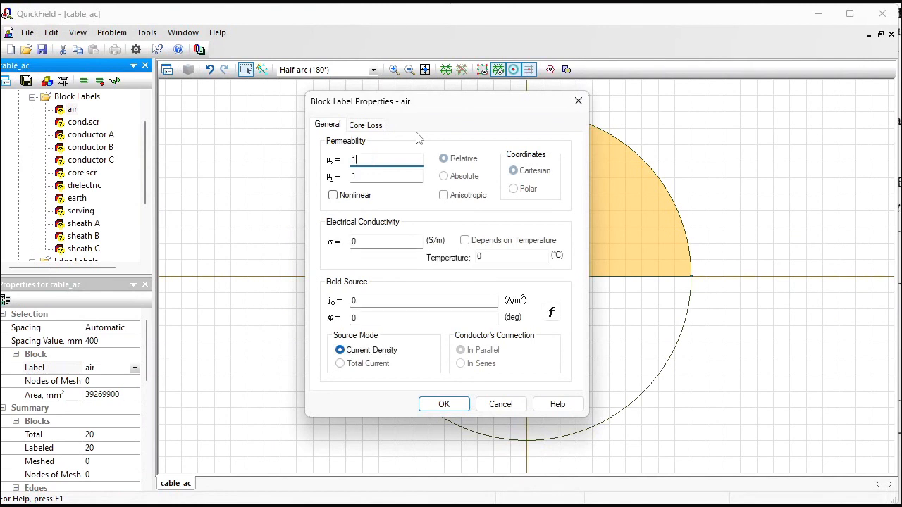
key("Return")
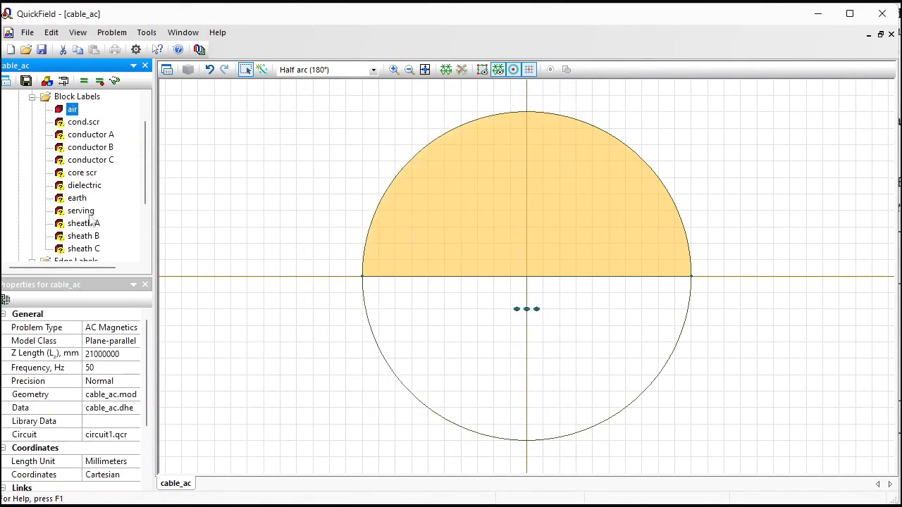
Set the relative permeability of the dielectric and core scr block labels to 1.
double_click(79, 188)
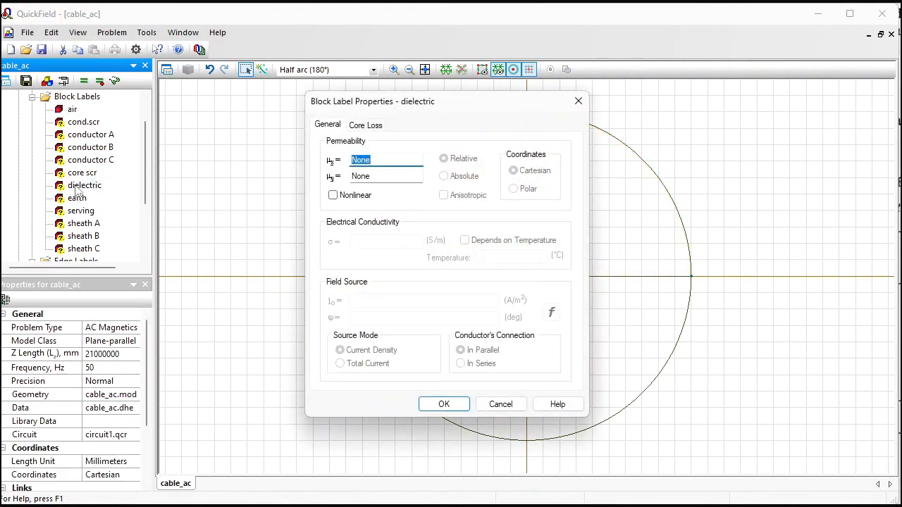
type("1")
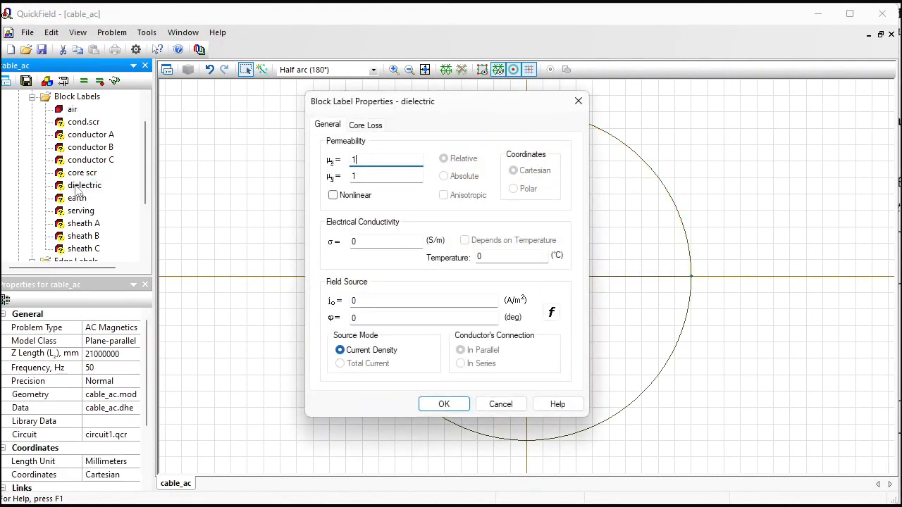
key("Return")
double_click(76, 175)
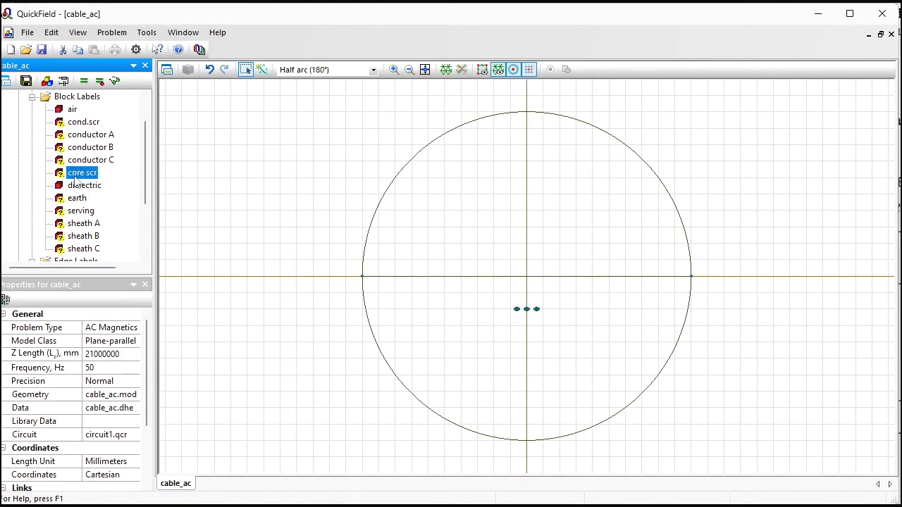
key("Return")
Set the relative permeability of the cond.scr, serving and earth block labels to 1.
double_click(83, 124)
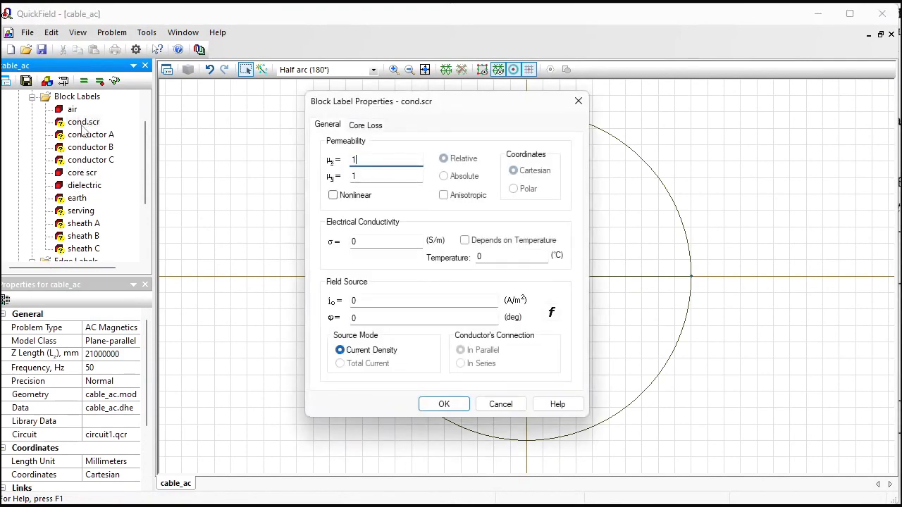
key("Return")
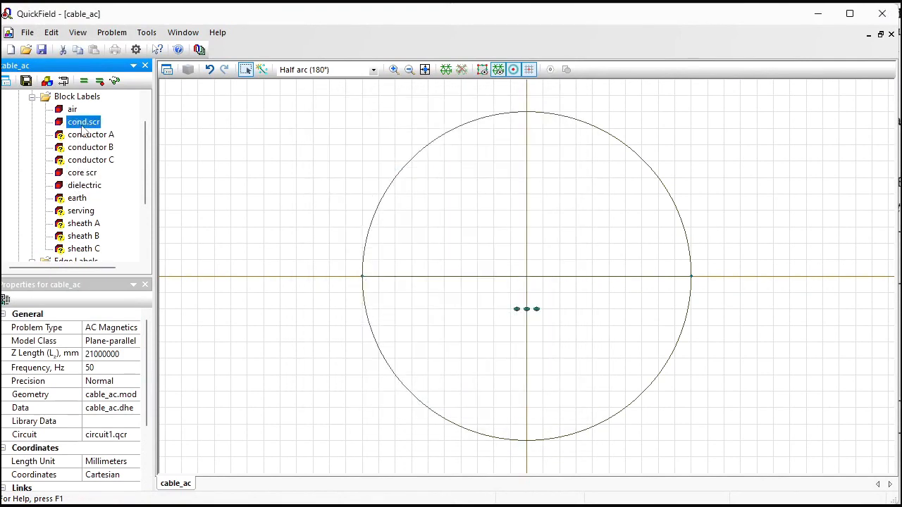
double_click(77, 210)
key("Return")
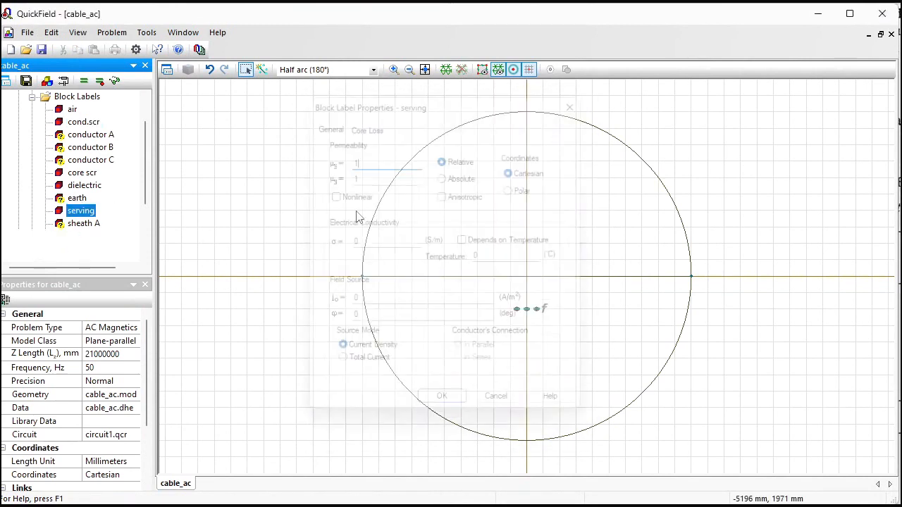
double_click(77, 198)
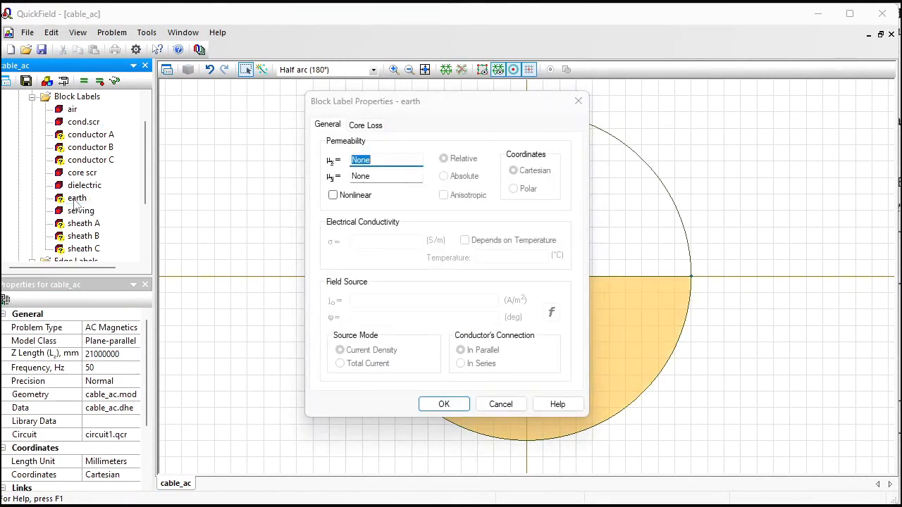
key("Return")
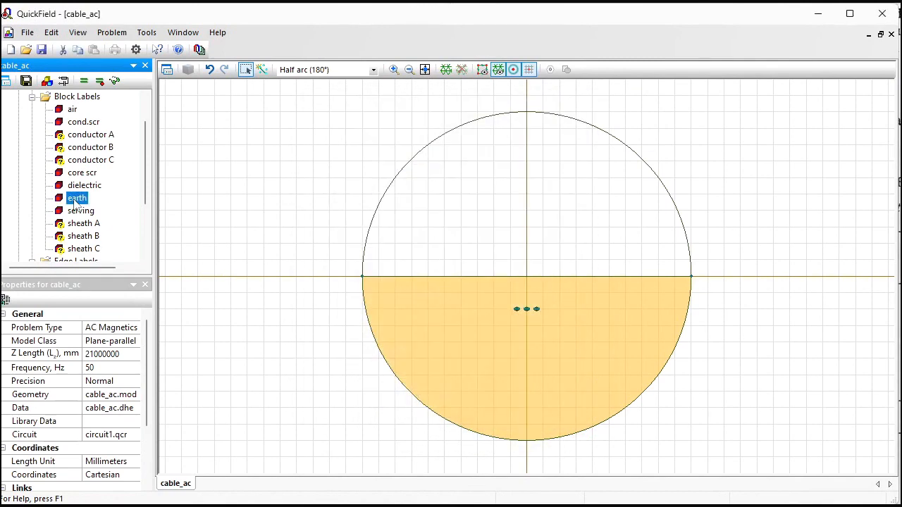
Give conductor A a relative permeability of 1 and an electrical conductivity of 56e6 S/m.
left_click(79, 141)
double_click(79, 141)
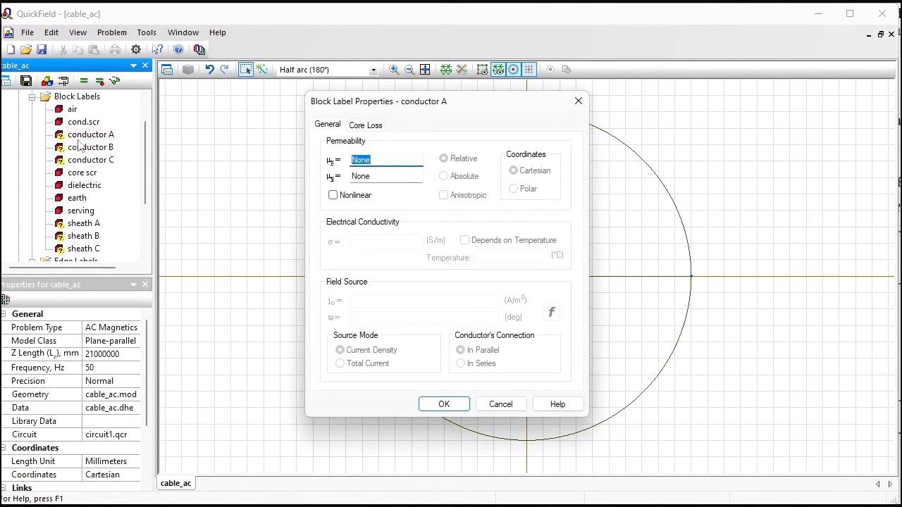
type("1")
double_click(361, 242)
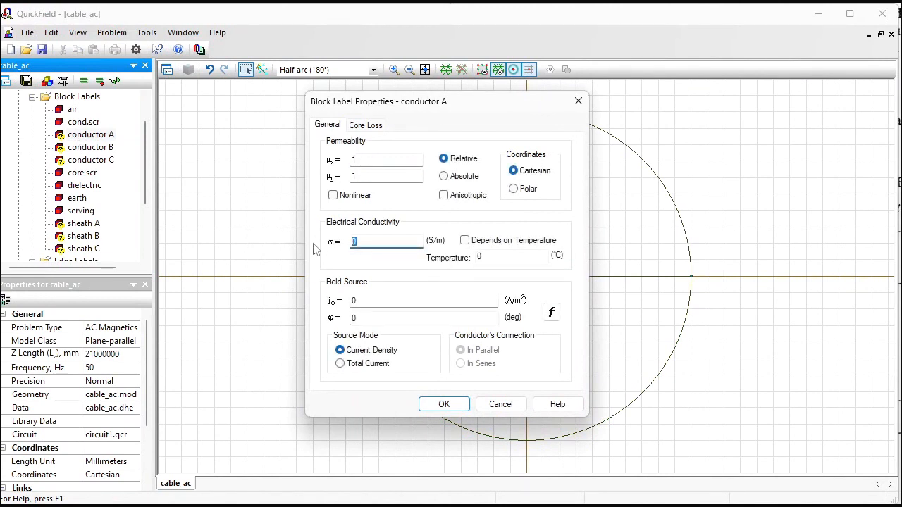
type("56e6")
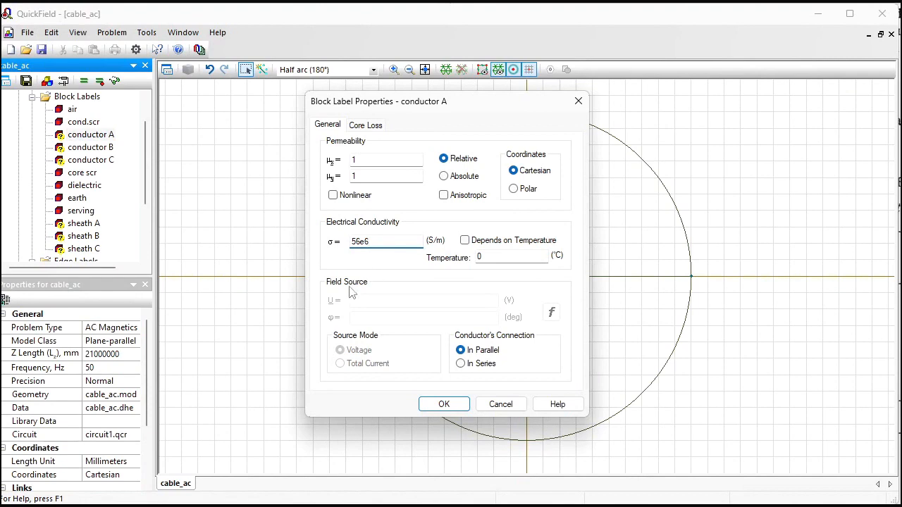
left_click(438, 404)
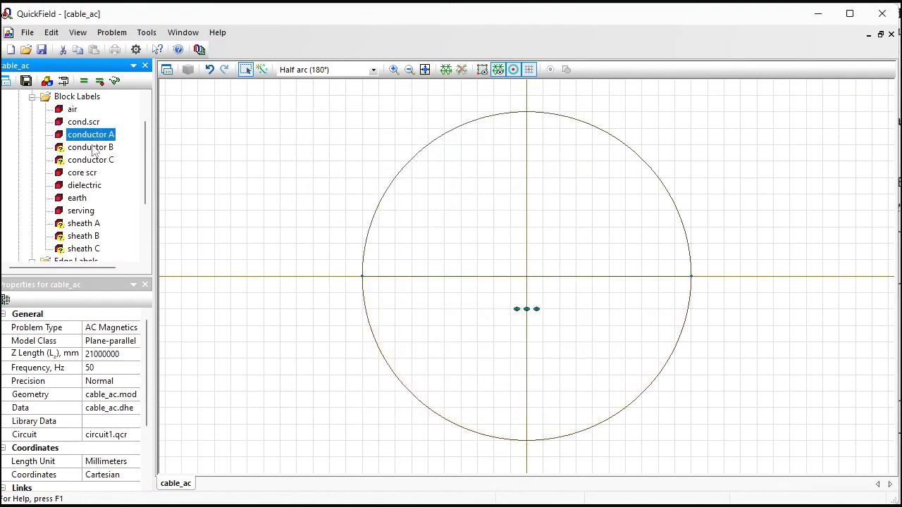
Give conductor B a relative permeability of 1 and an electrical conductivity of 56e6 S/m.
double_click(91, 148)
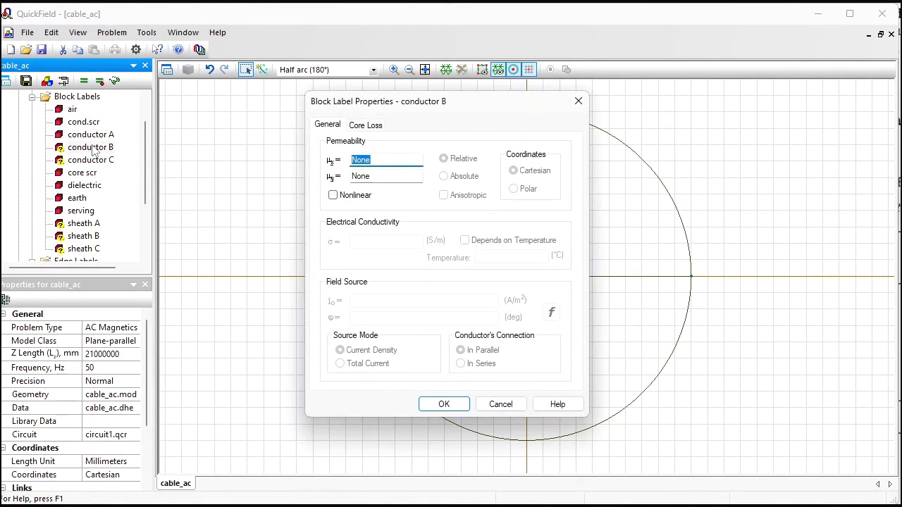
left_click(370, 238)
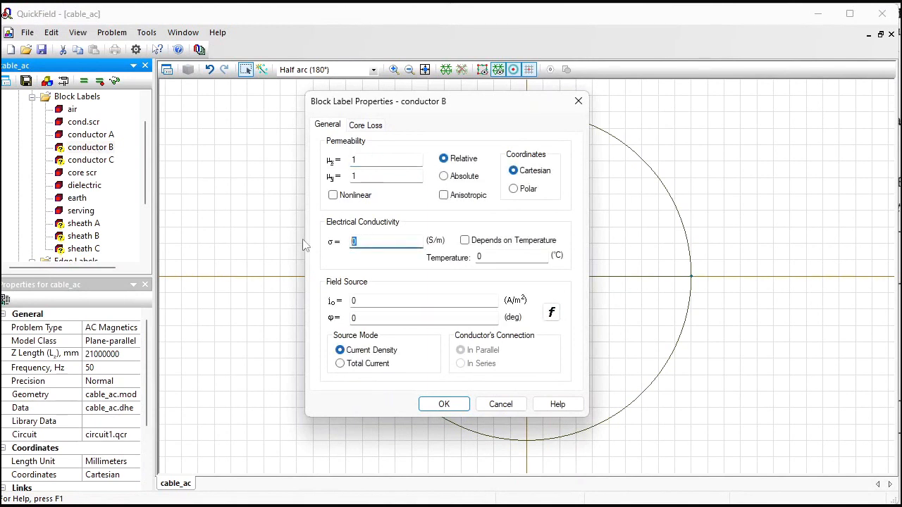
type("56e6")
key("Return")
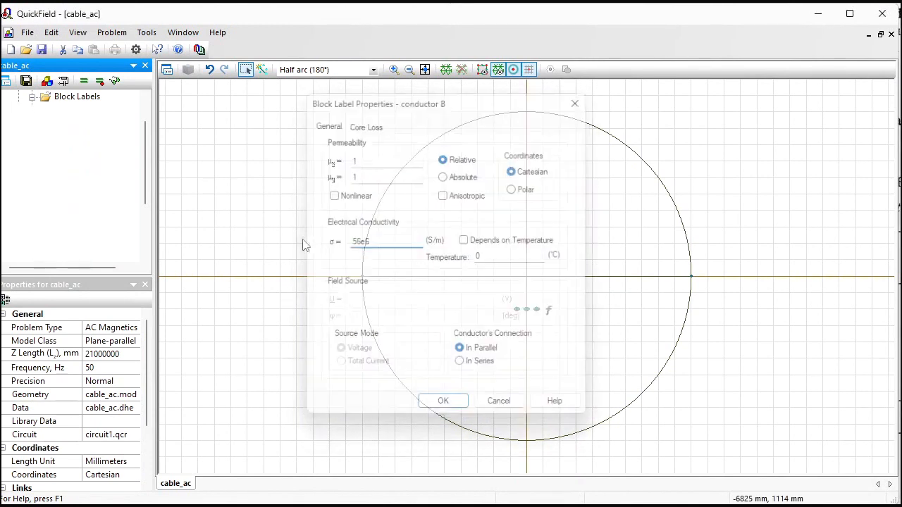
Give conductor C a relative permeability of 1 and an electrical conductivity of 56e6 S/m.
key("Down")
key("Return")
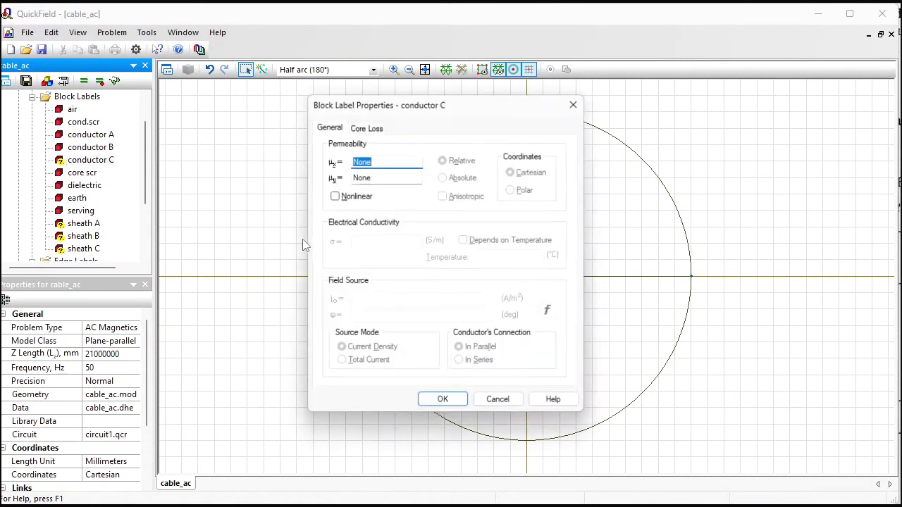
type("1")
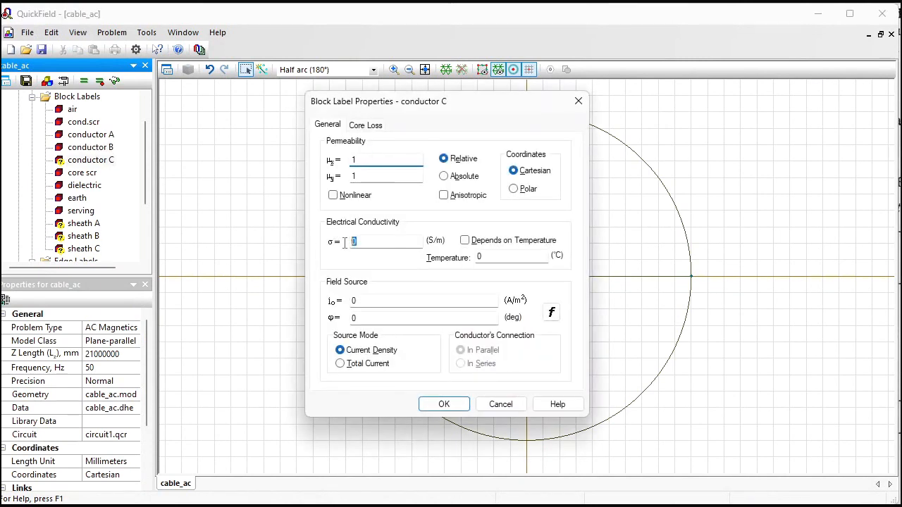
type("56e6")
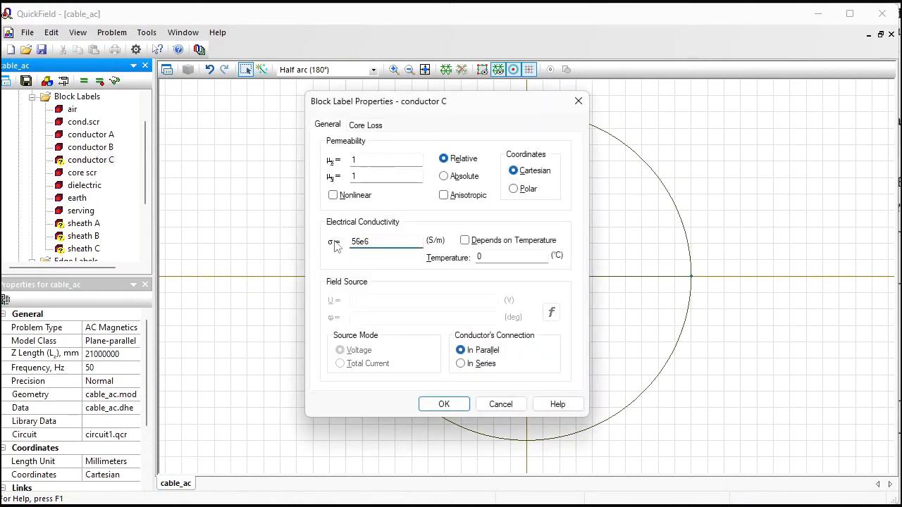
left_click(444, 404)
Give sheath A a relative permeability of 1 and an electrical conductivity of 3.9e6 S/m.
left_click(94, 225)
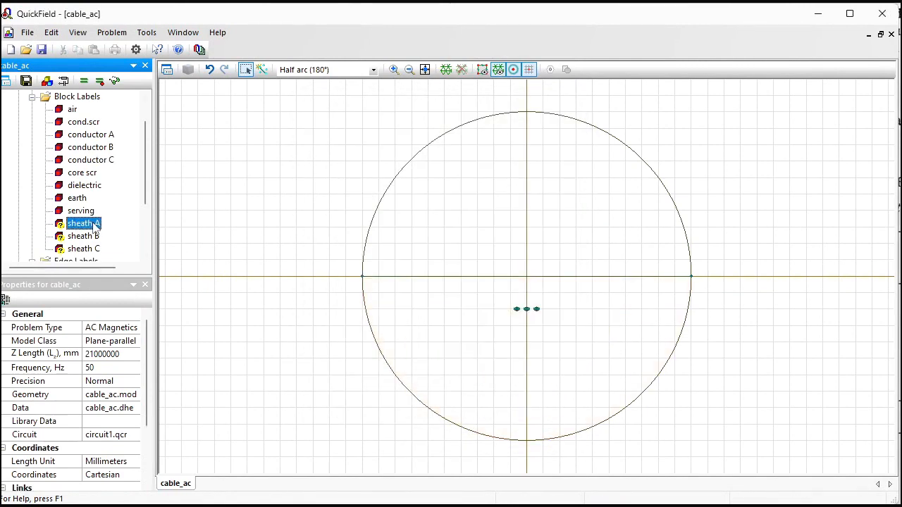
double_click(94, 224)
type("1")
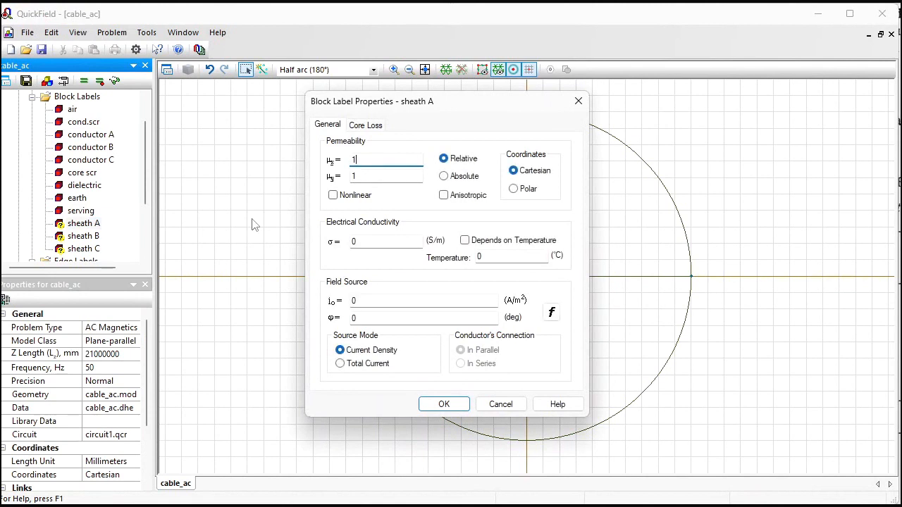
left_click(396, 244)
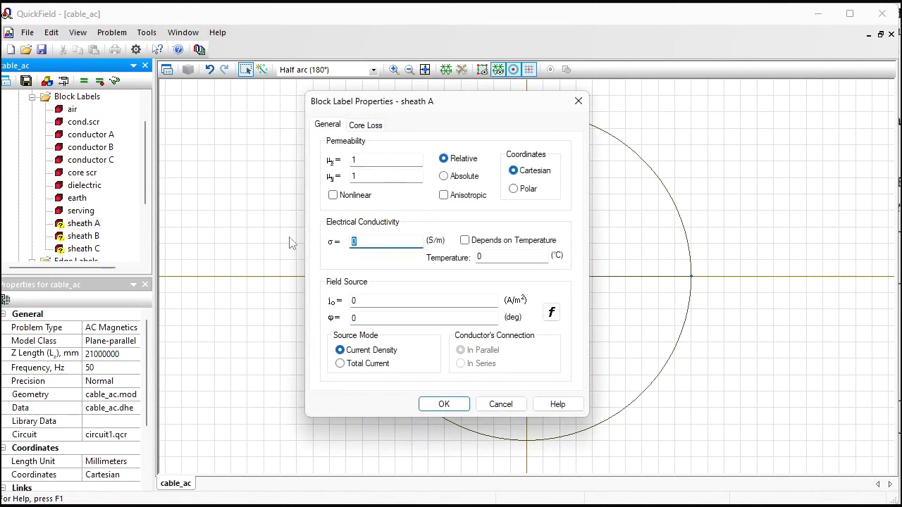
type("3.")
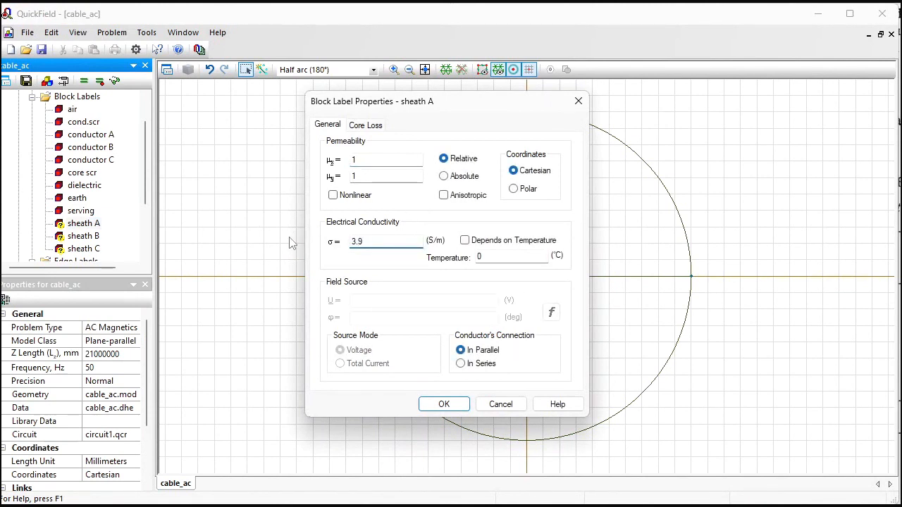
type("9e6")
key("Return")
Give sheath B a relative permeability of 1 and an electrical conductivity of 3.9e6 S/m.
key("Down")
key("Return")
type("1")
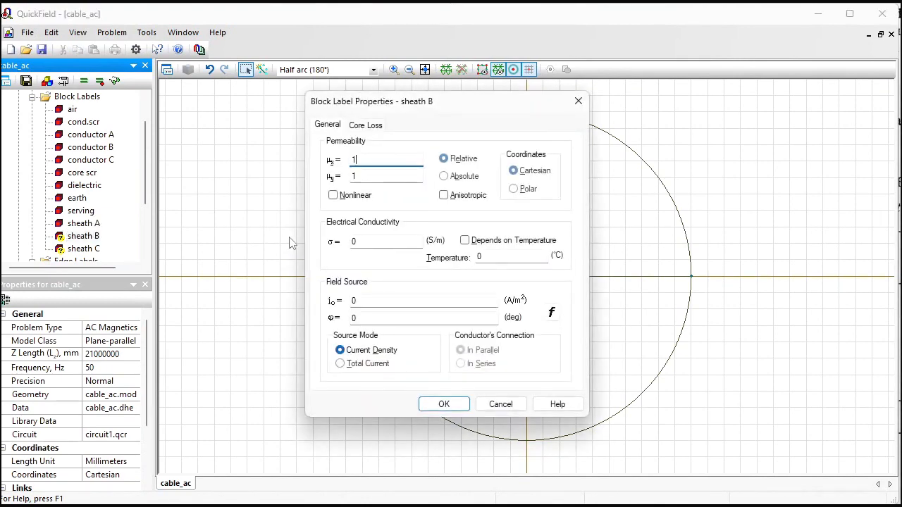
double_click(394, 245)
type("3")
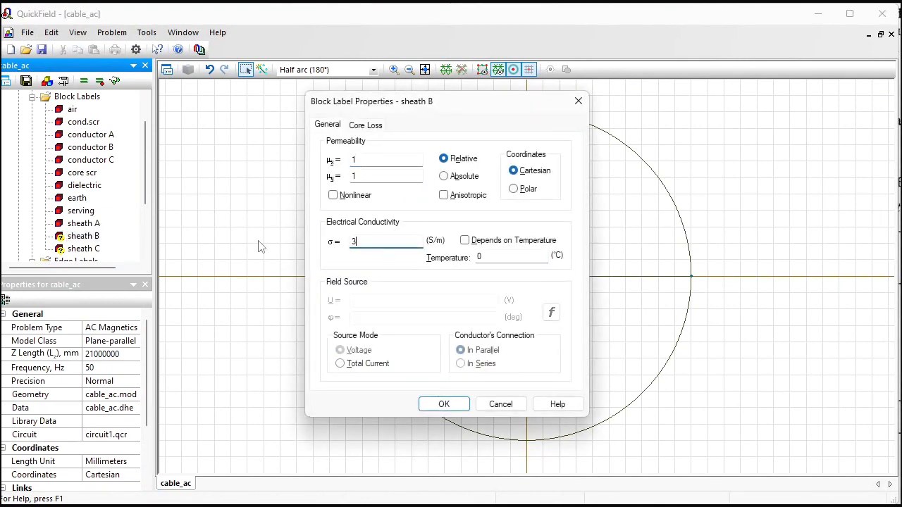
type(".9e5")
key("Return")
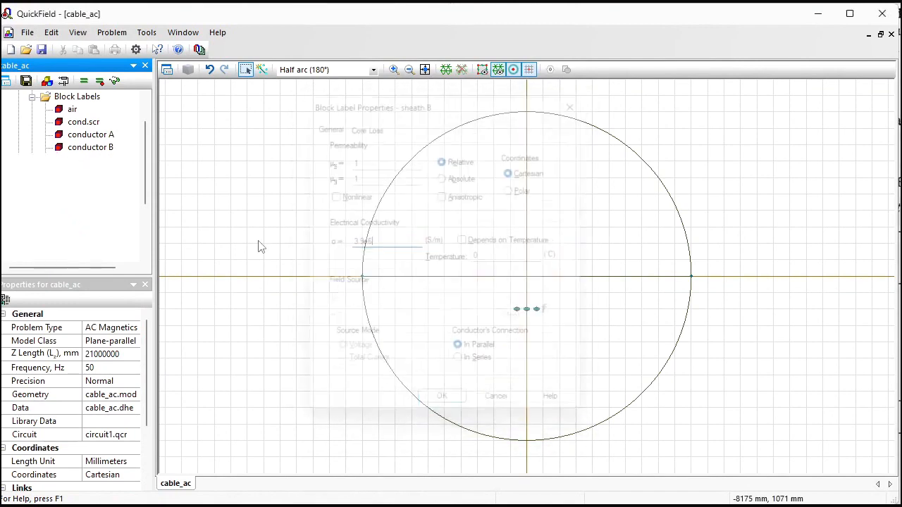
Give sheath C a relative permeability of 1 and an electrical conductivity of 3.9e6 S/m.
key("Return")
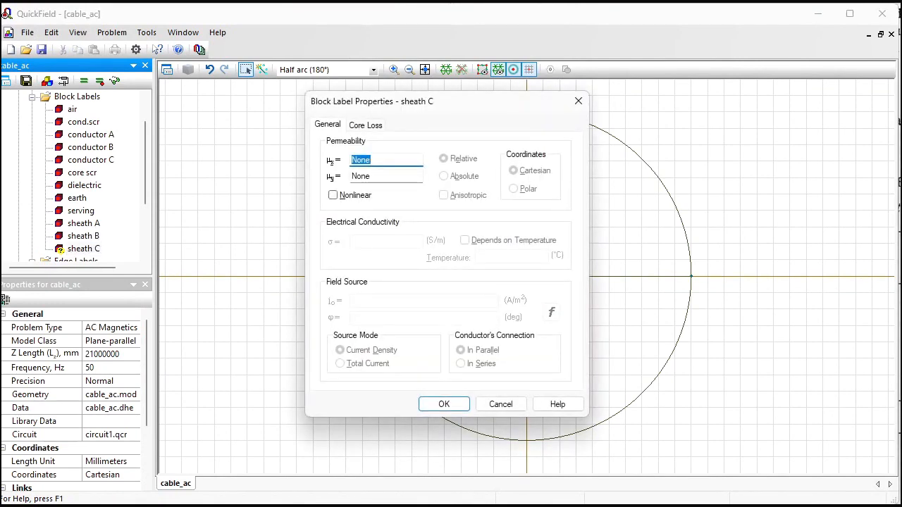
type("1")
left_click_drag(375, 240, 322, 244)
type("3.95")
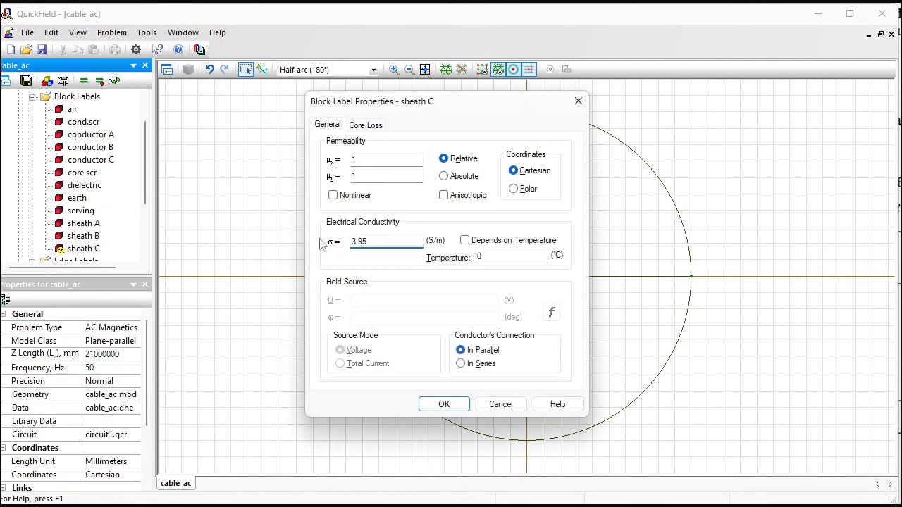
key("BackSpace")
type("e6")
key("Return")
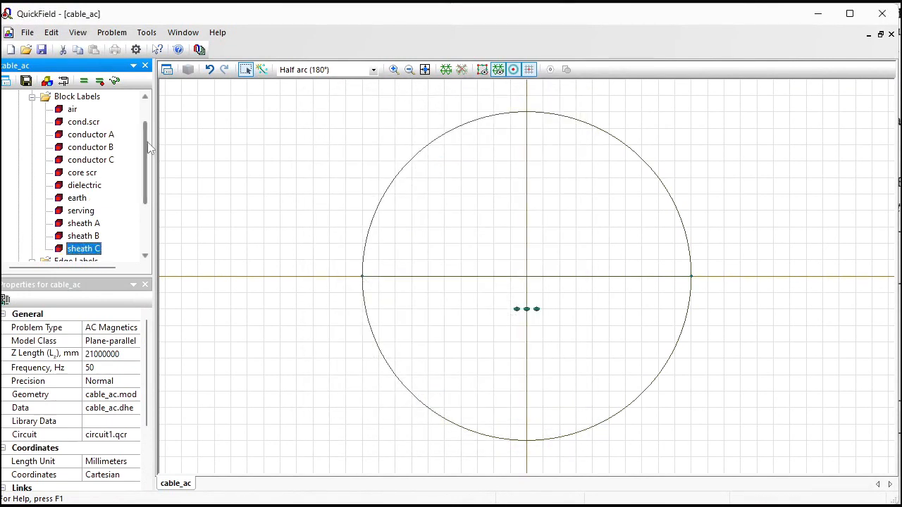
Apply a magnetic potential condition of A = 0 to the boundary edge label.
scroll(149, 146, "down", 1)
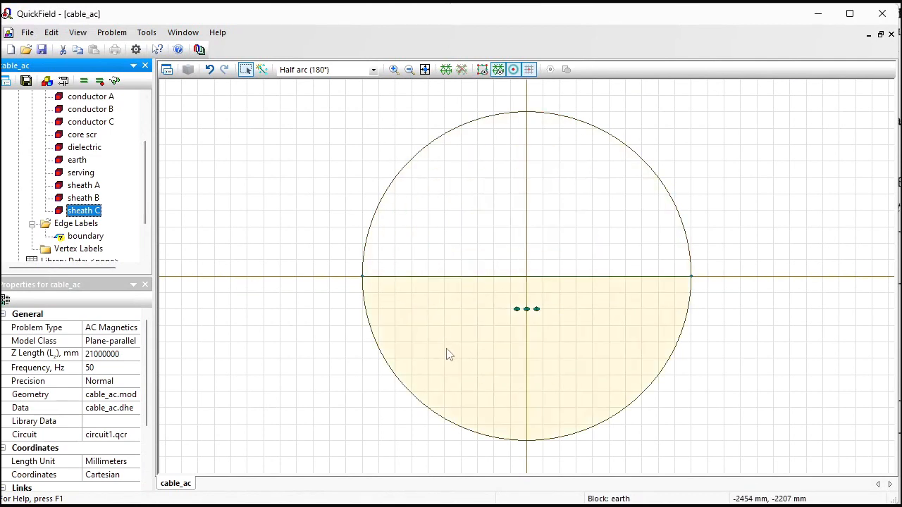
left_click(95, 238)
double_click(95, 238)
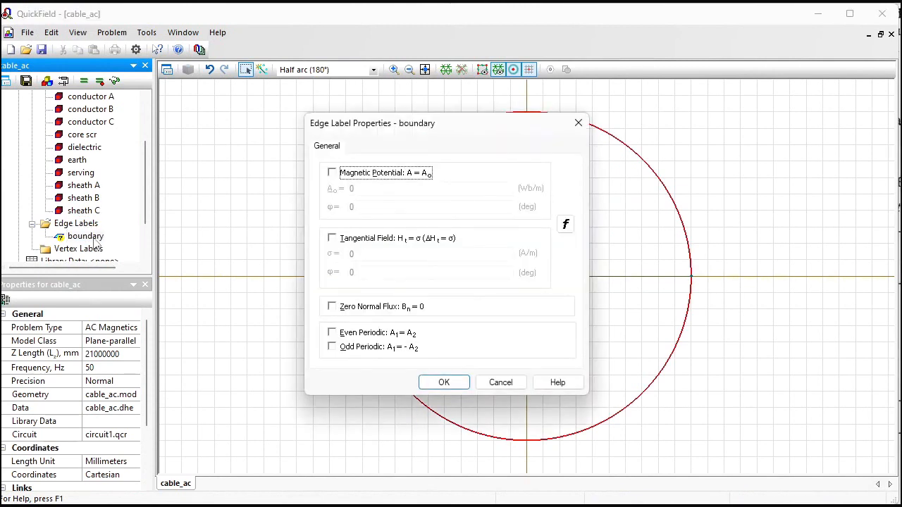
left_click(332, 173)
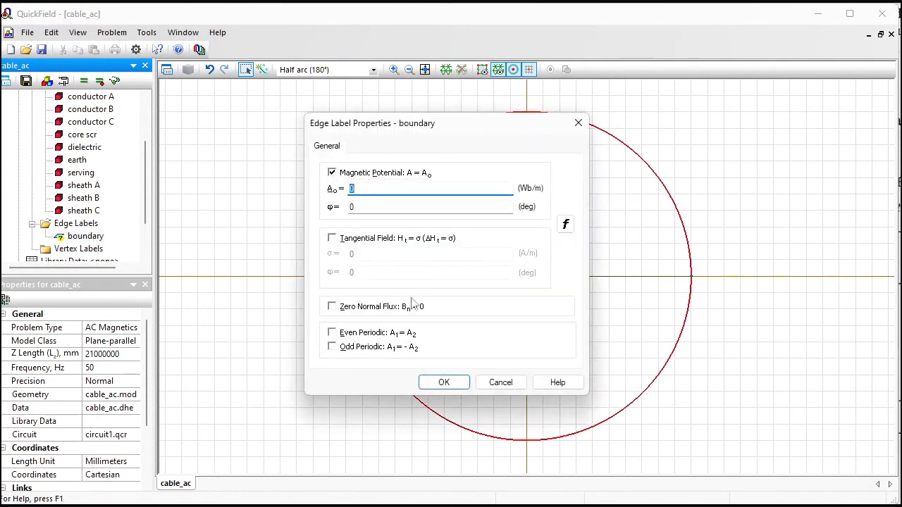
left_click(443, 383)
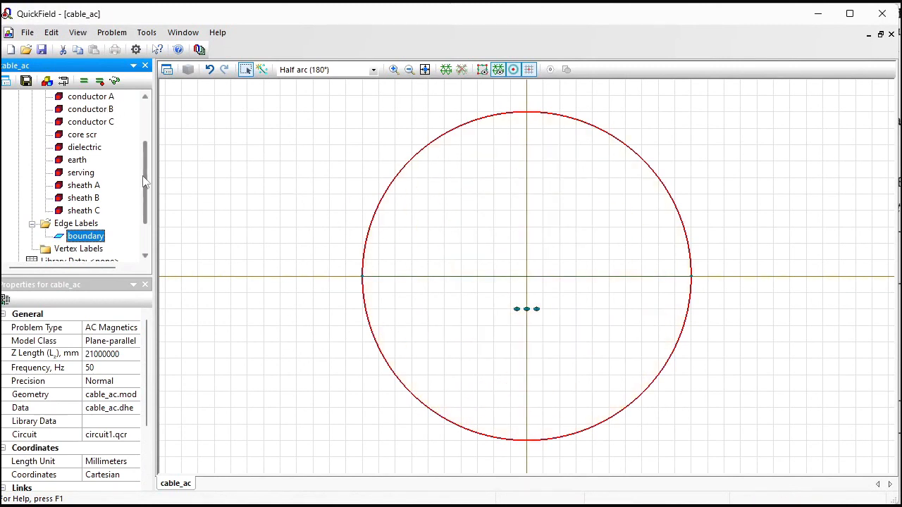
Open the problem's linked circuit circuit1.qcr, creating the missing file.
mouse_move(147, 179)
left_mouse_down()
mouse_move(147, 141)
mouse_move(149, 197)
left_mouse_up()
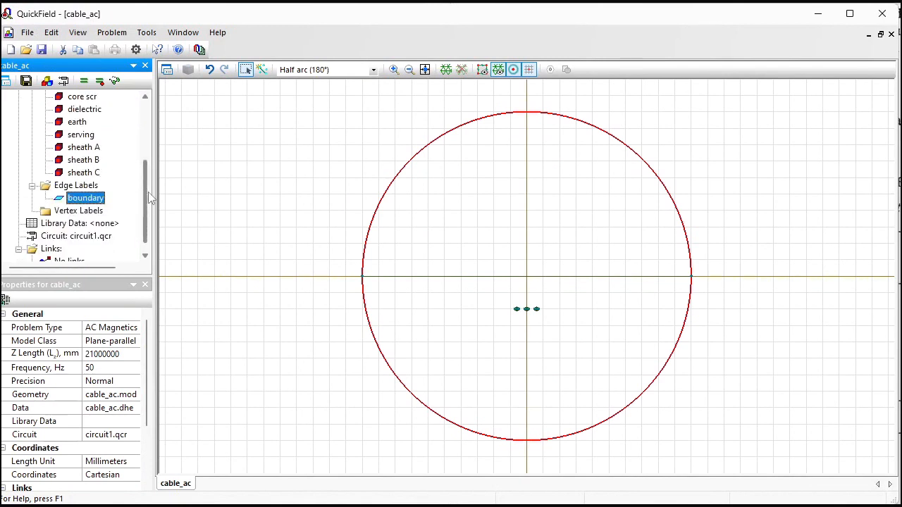
left_click(76, 240)
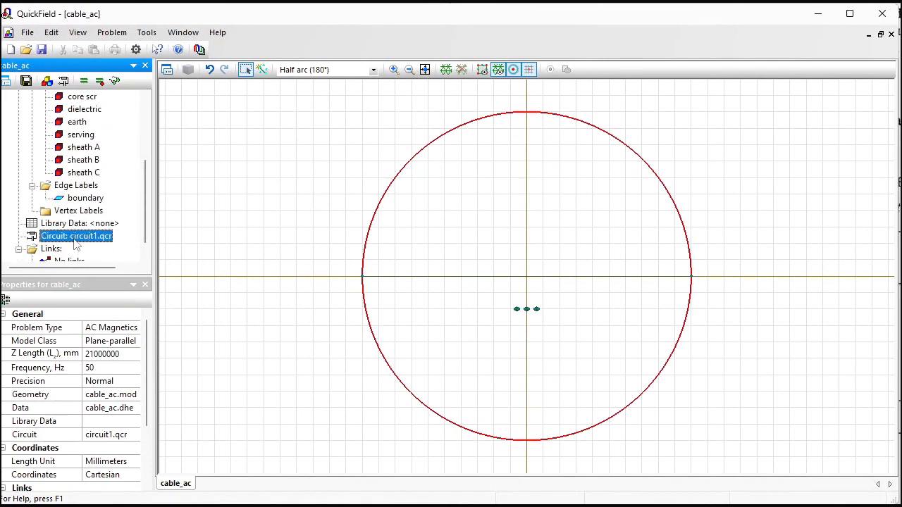
double_click(75, 241)
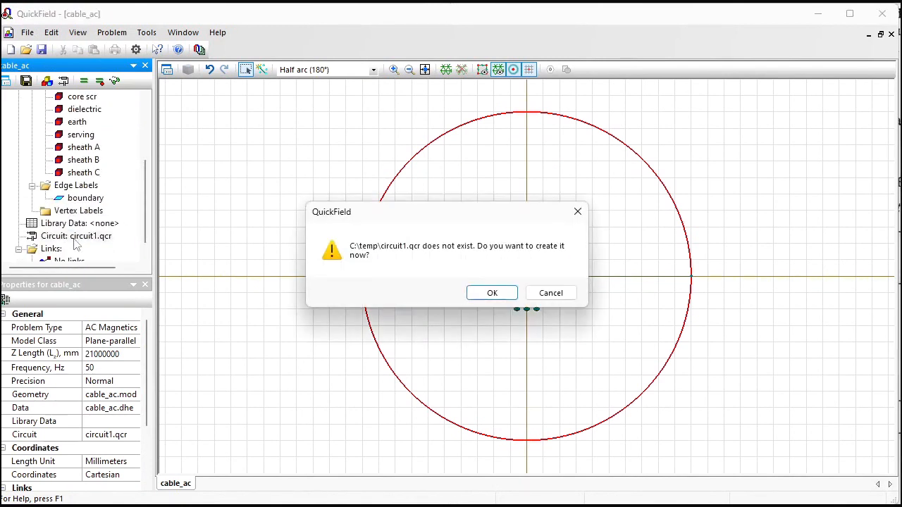
left_click(491, 293)
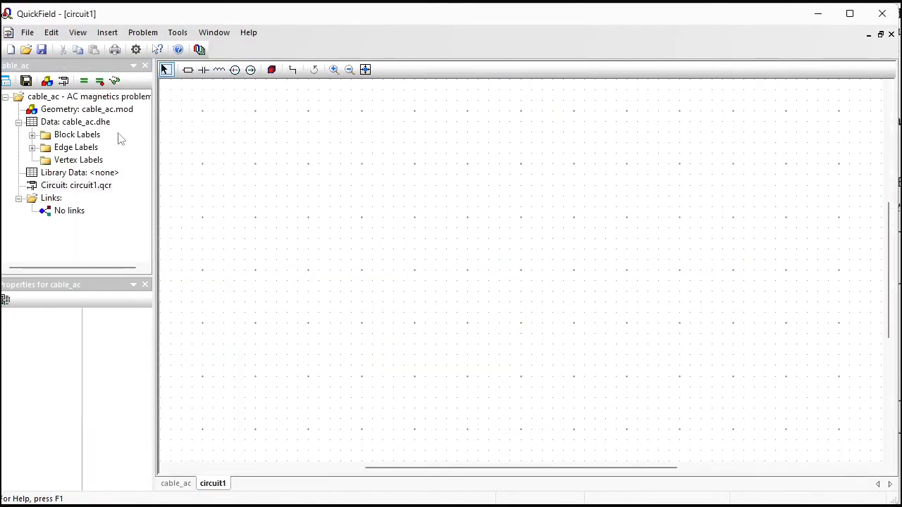
Place blocks for conductors A, B and C in one column of the circuit and sheaths A, B and C in a second column beside it.
left_click(32, 134)
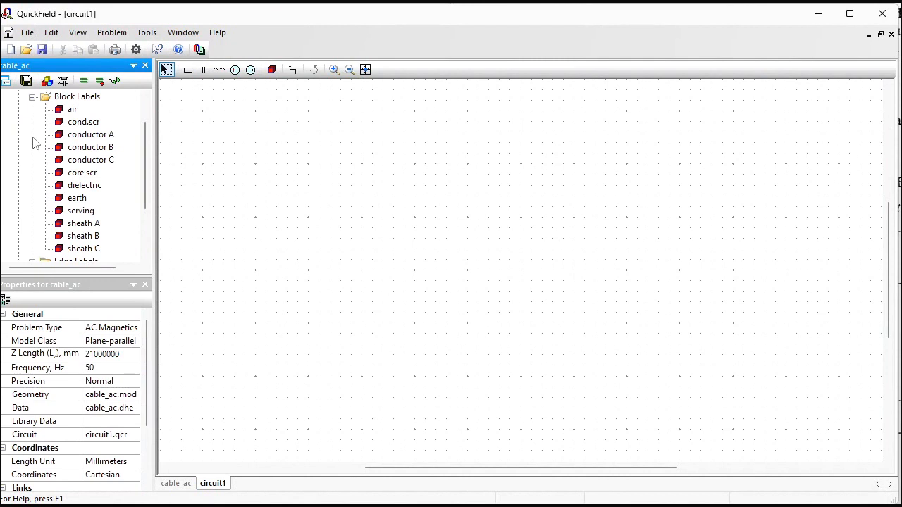
left_click_drag(87, 138, 304, 145)
left_click_drag(79, 149, 297, 215)
left_click_drag(69, 161, 298, 276)
left_click_drag(74, 224, 577, 152)
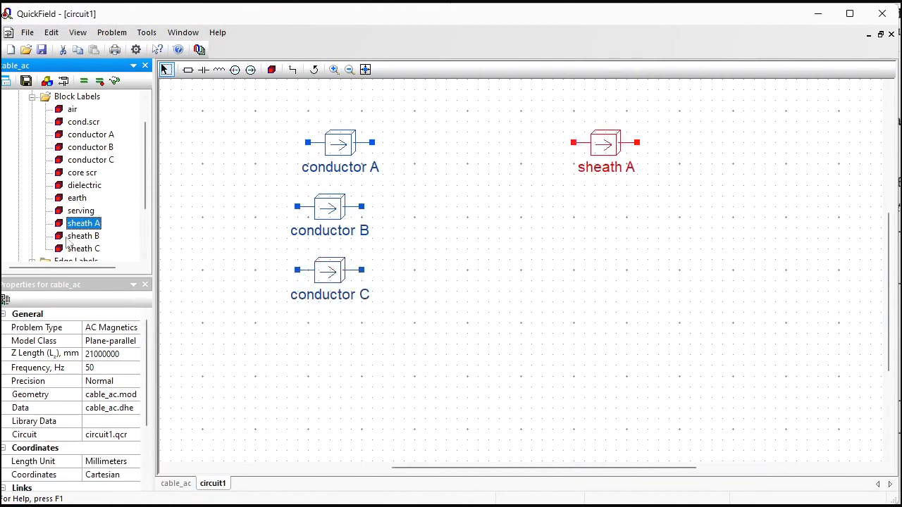
left_click_drag(68, 240, 575, 214)
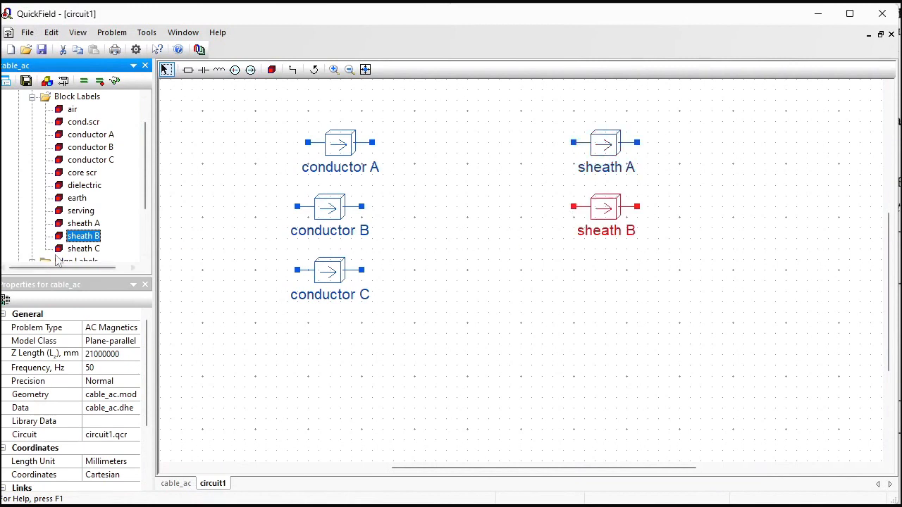
left_click_drag(62, 251, 572, 291)
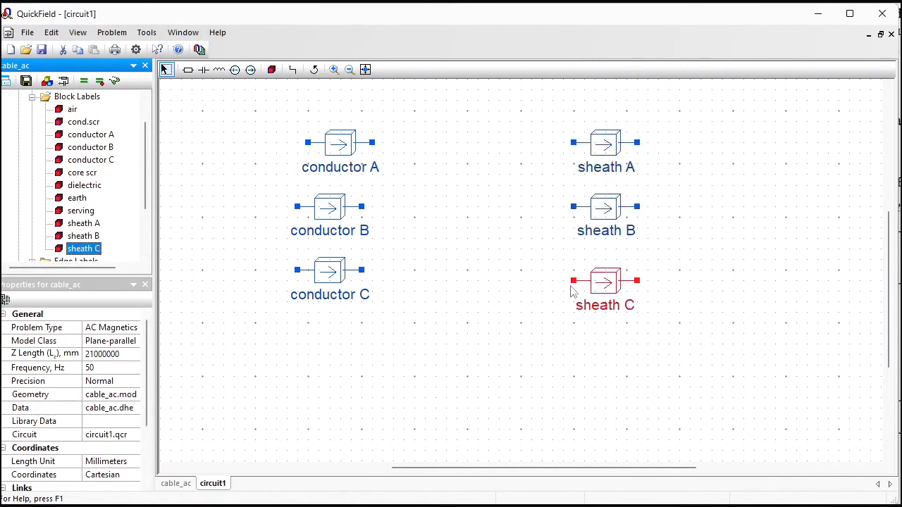
Wire sheaths A, B and C in parallel and close the loop with a wire below sheath C.
left_click(293, 72)
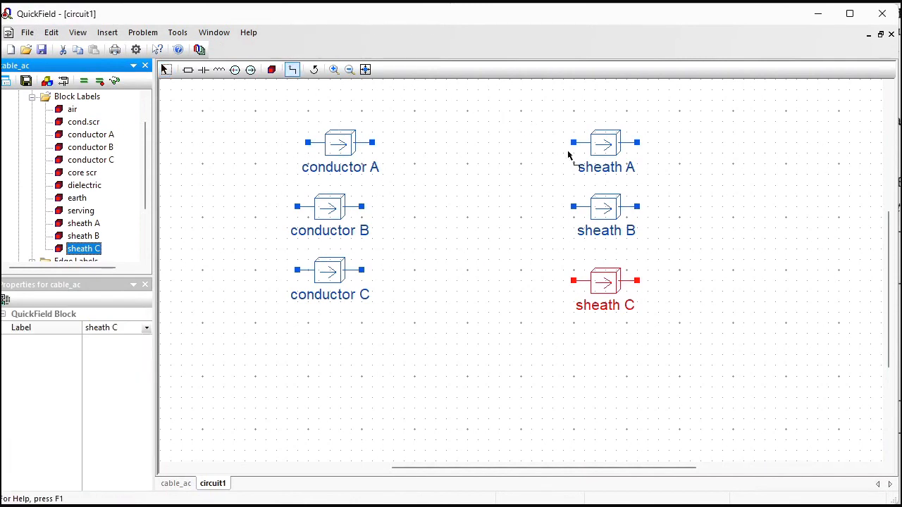
mouse_move(572, 142)
left_mouse_down()
mouse_move(582, 235)
mouse_move(574, 344)
left_mouse_up()
left_click_drag(637, 143, 680, 355)
left_click_drag(637, 282, 679, 280)
left_click_drag(639, 208, 680, 206)
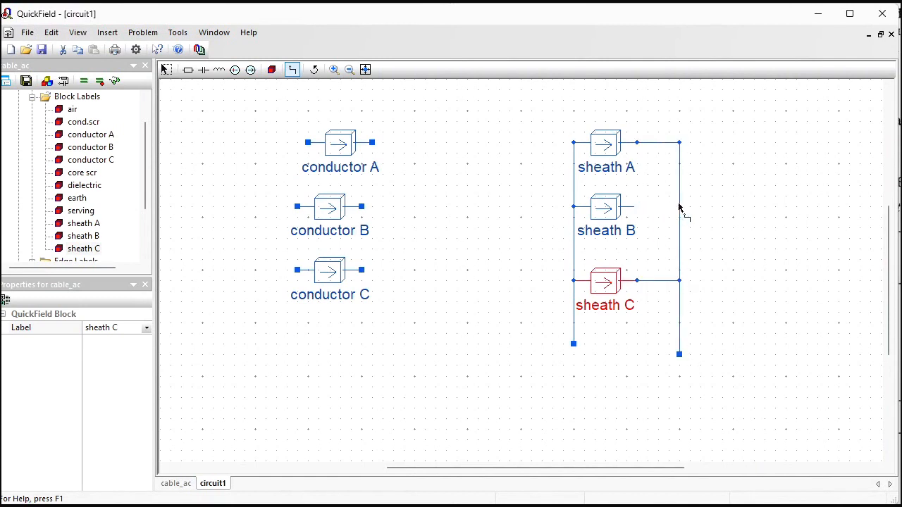
left_click_drag(582, 358, 681, 358)
Insert a resistor into the wire below sheath C and set its resistance to 4 Ohm.
left_click(188, 69)
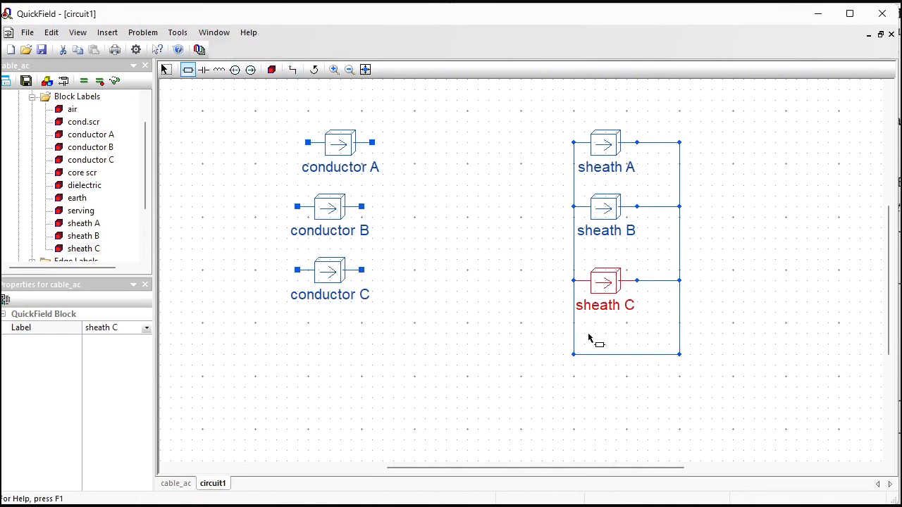
left_click(602, 355)
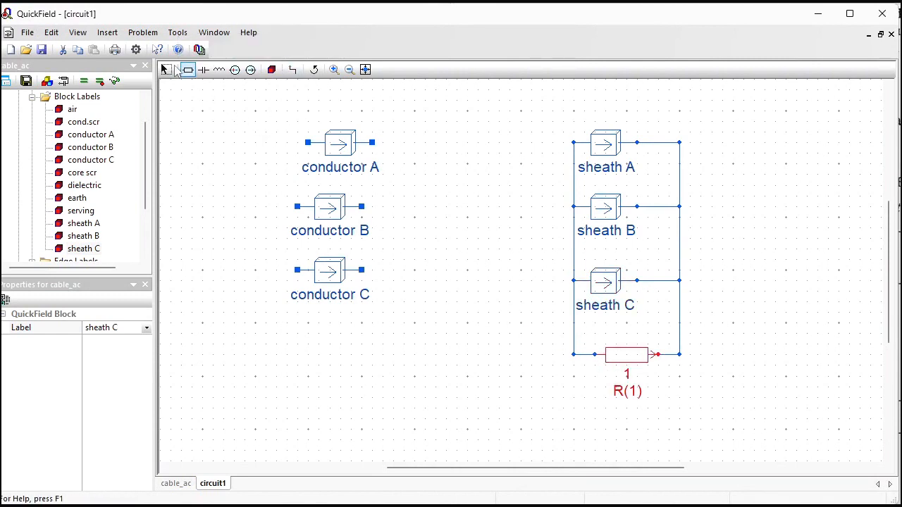
left_click(164, 69)
double_click(626, 356)
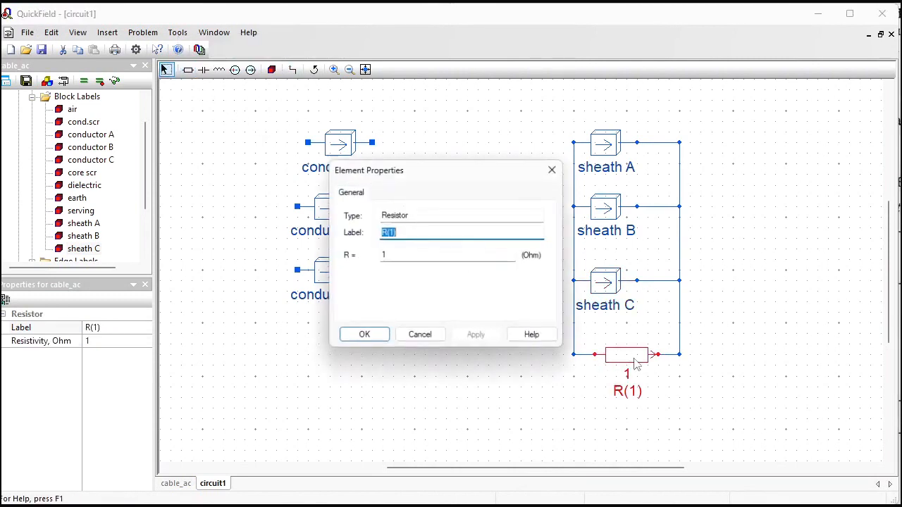
left_click(422, 258)
left_click_drag(423, 258, 346, 258)
type("4")
key("Return")
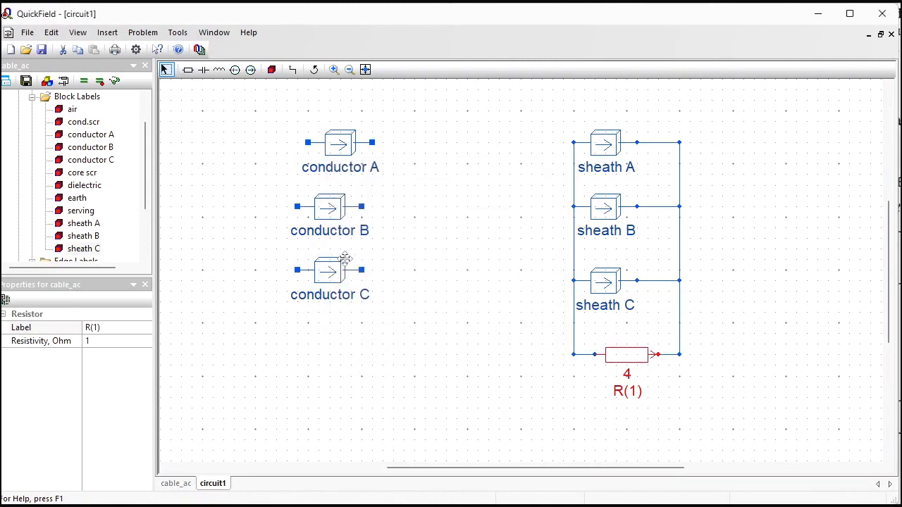
Wire the right-hand terminals of conductors A, B and C to a common vertical wire.
left_click(291, 70)
left_click(361, 206)
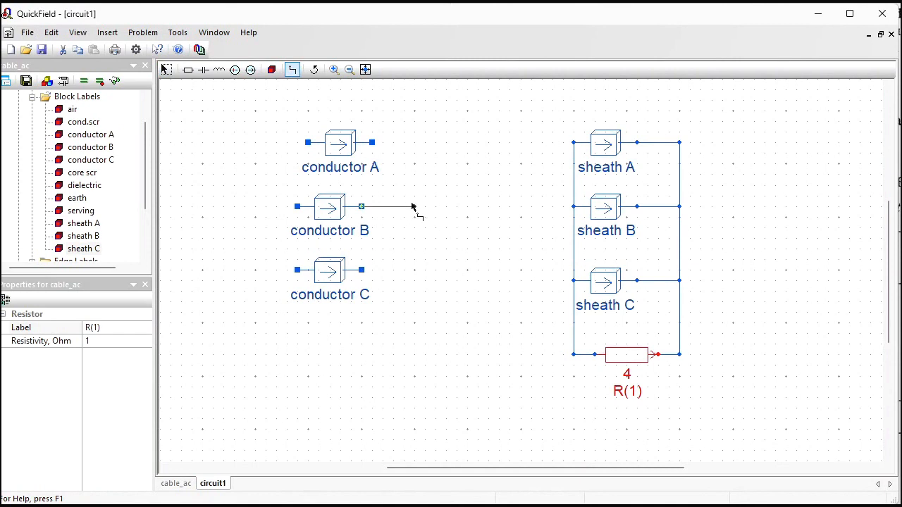
left_click(413, 206)
left_click(372, 143)
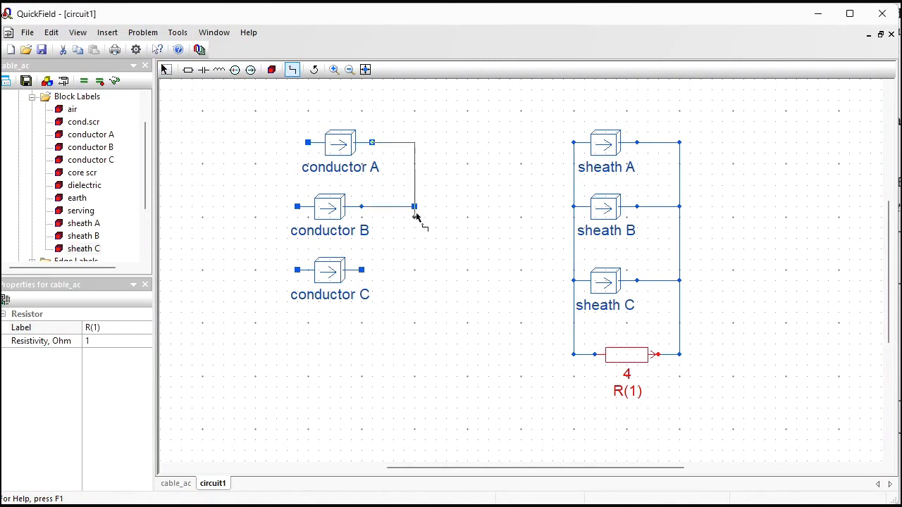
left_click(414, 270)
left_click(364, 270)
left_click(415, 270)
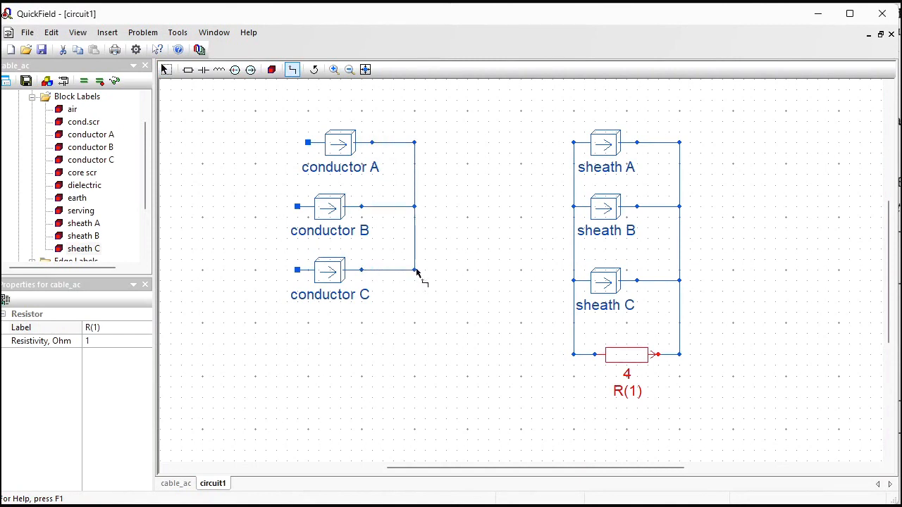
Insert three current sources in the circuit, one beside the free terminal of each conductor block.
left_click(250, 70)
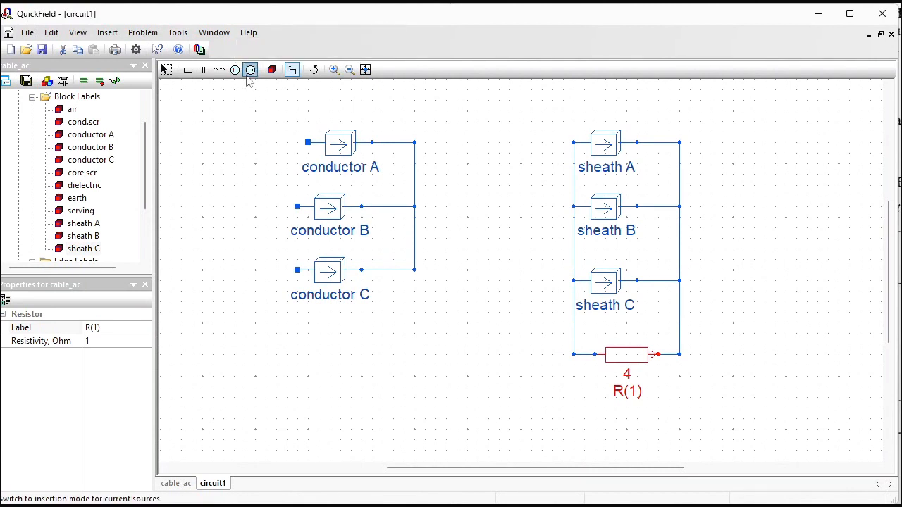
left_click(203, 135)
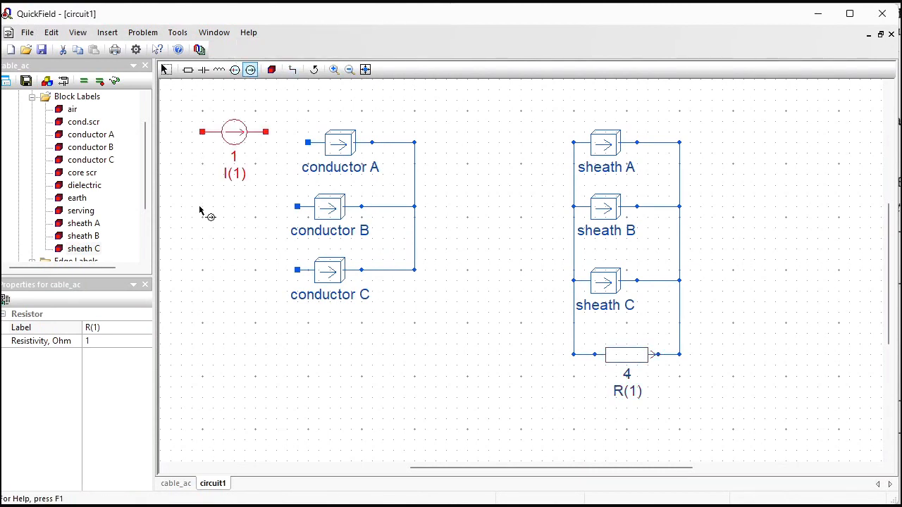
left_click(203, 209)
left_click(203, 274)
Wire each current source to its conductor block and join the sources' other terminals with a common wire.
left_click(293, 71)
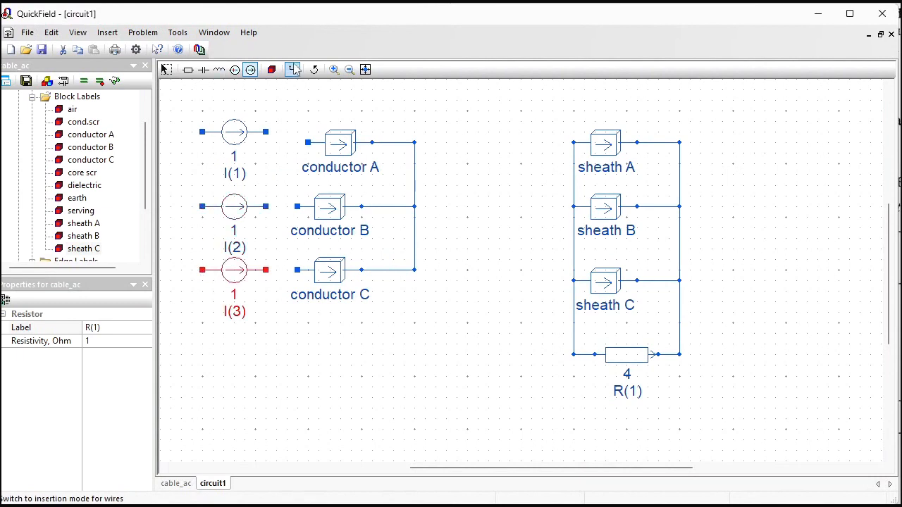
left_click_drag(308, 142, 267, 131)
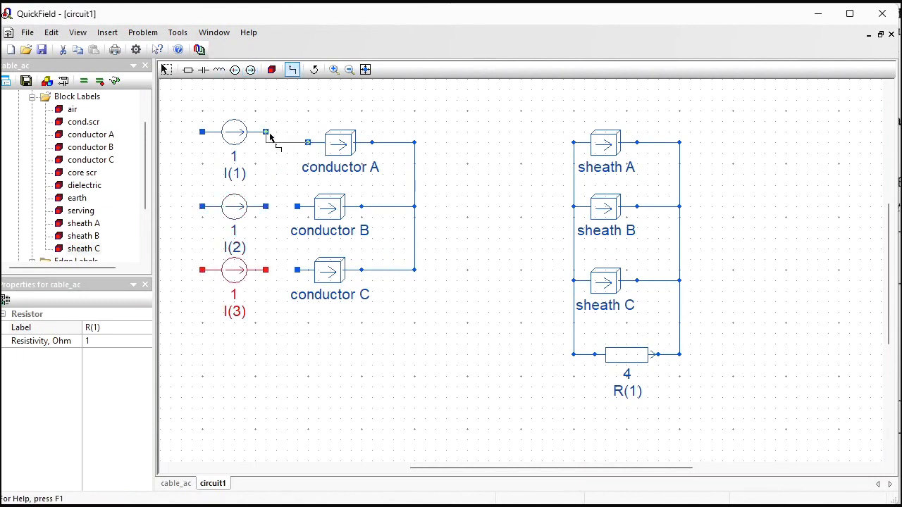
left_click_drag(203, 132, 203, 273)
left_click_drag(265, 271, 297, 270)
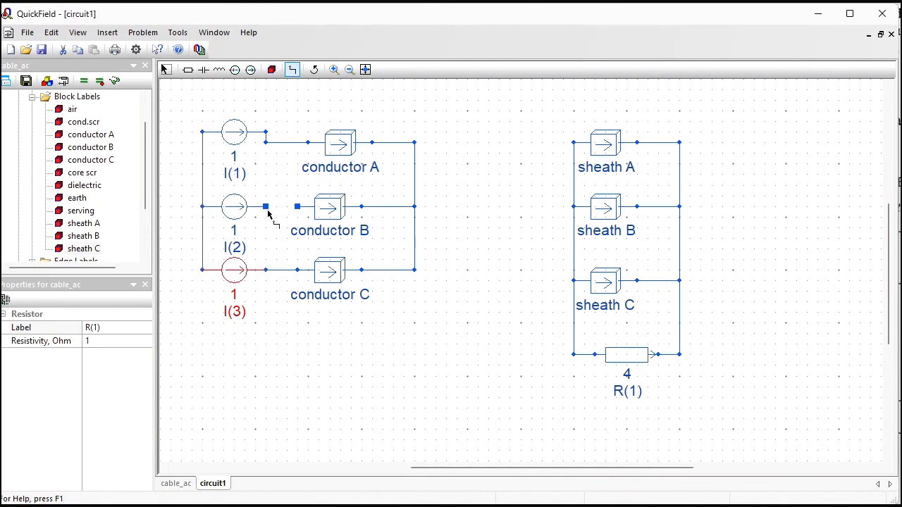
left_click_drag(276, 208, 298, 206)
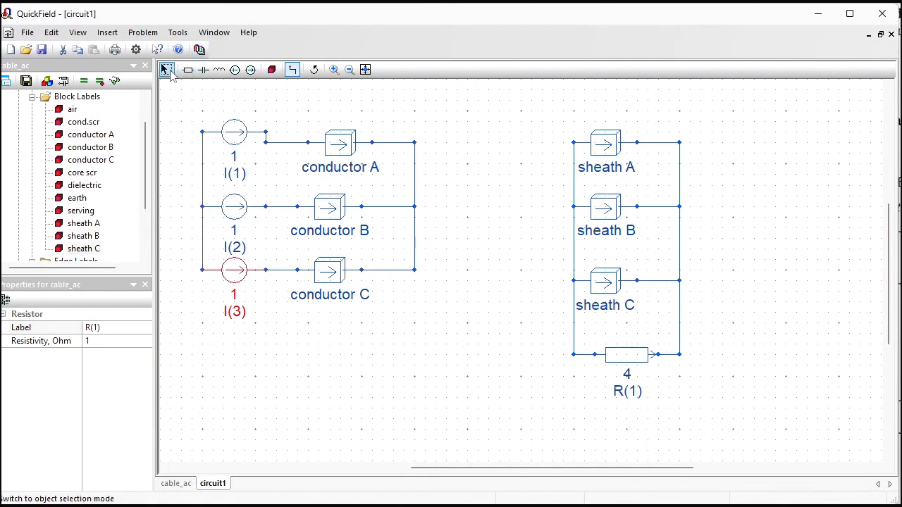
Look up the continuous rated current in the cable reference document and set conductor A's current source to 1580 * sqrt(2) A.
left_click(165, 69)
left_click(229, 135)
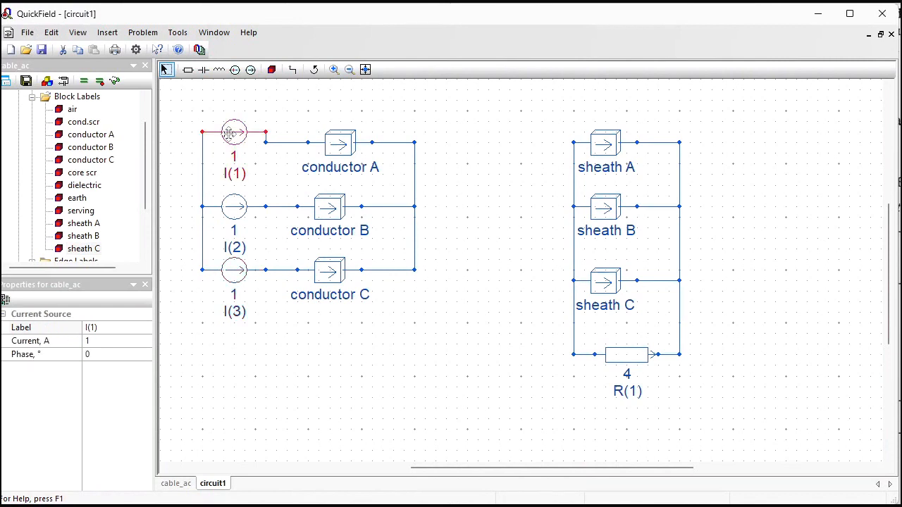
double_click(229, 135)
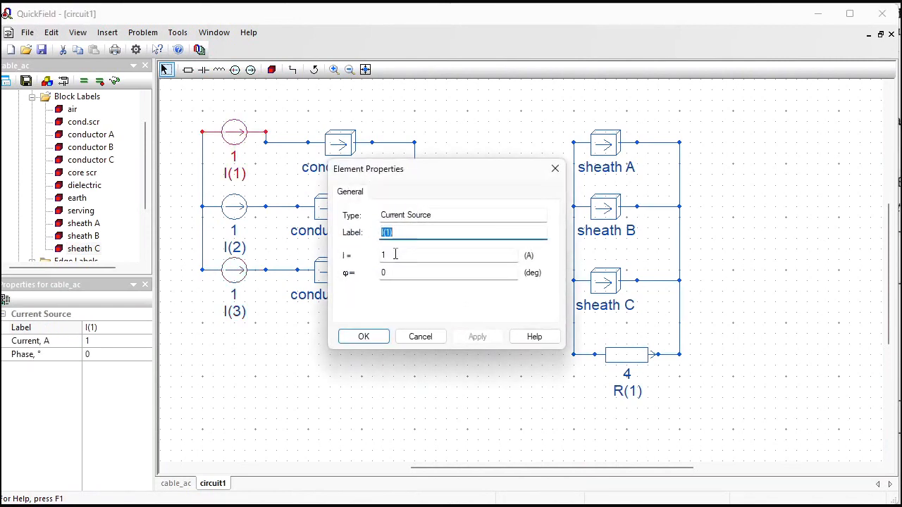
key("alt+Tab")
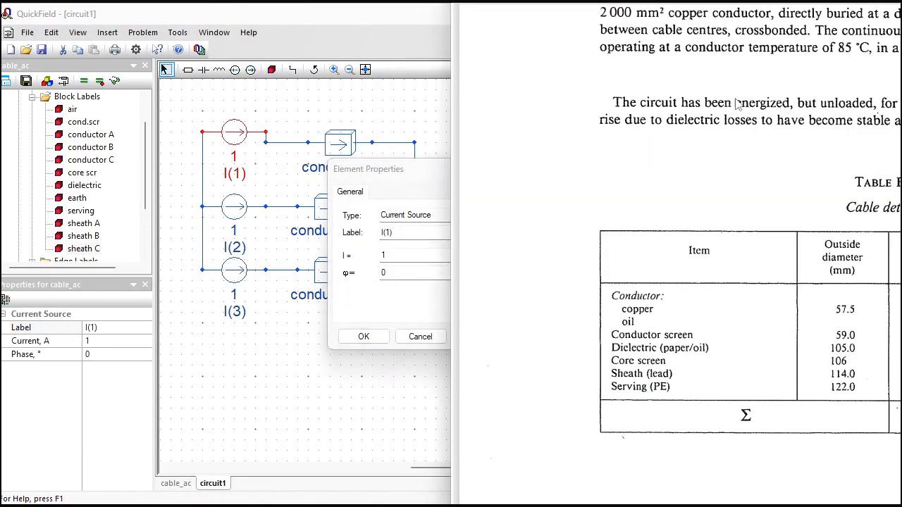
left_click_drag(737, 1, 423, 1)
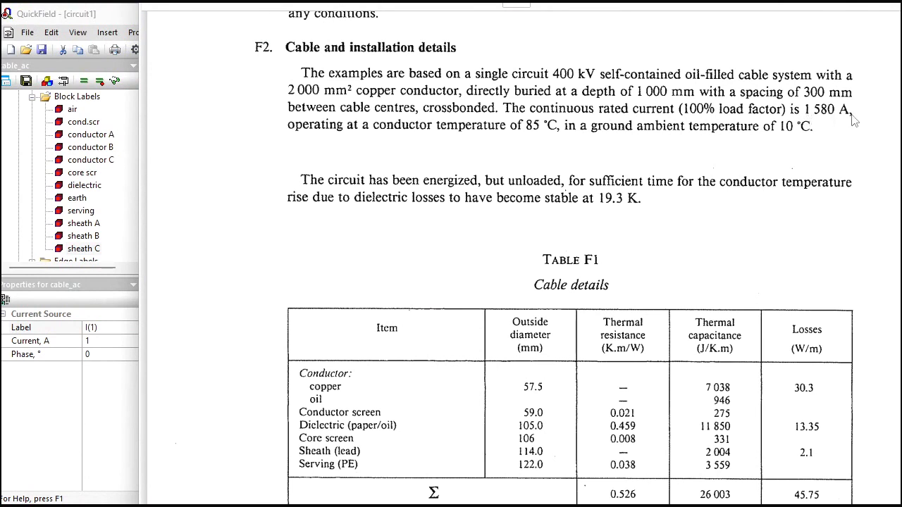
left_click_drag(450, 1, 748, 3)
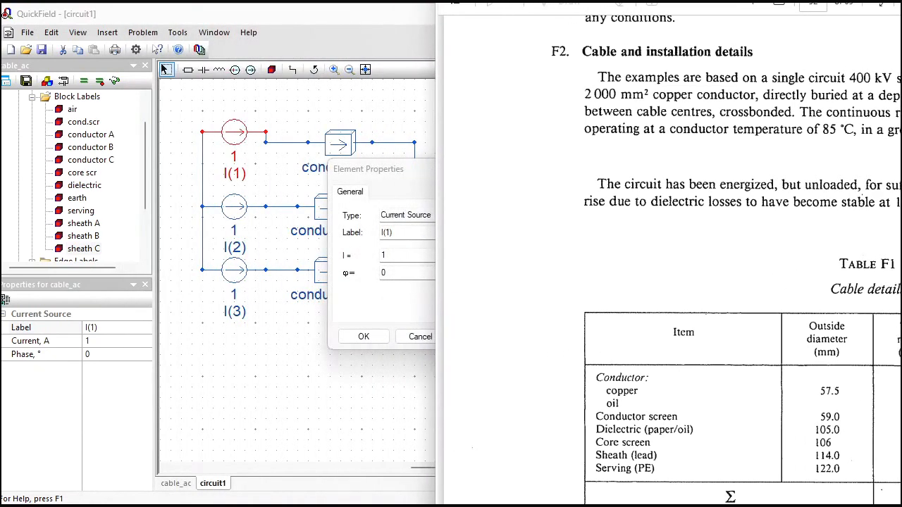
left_click(404, 231)
left_click(402, 255)
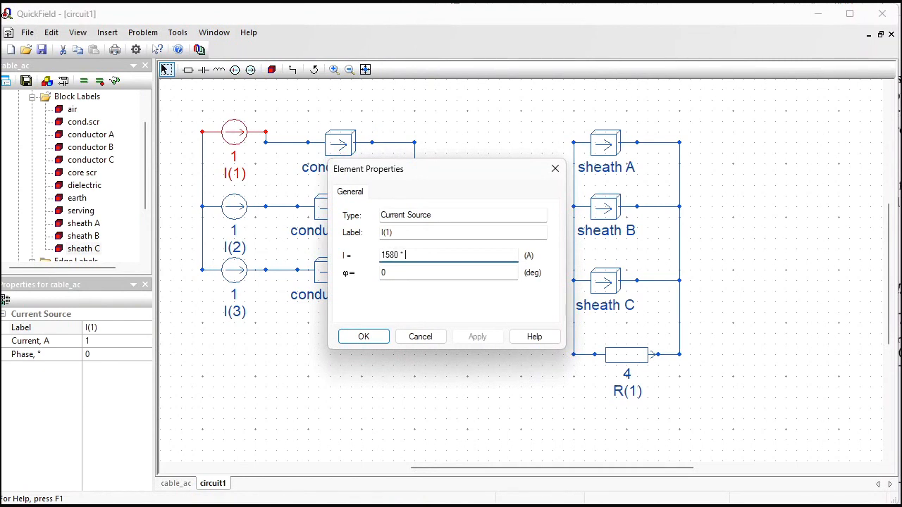
type("580 * sqrt(2")
left_click_drag(398, 255, 367, 259)
left_click_drag(437, 256, 358, 258)
key("ctrl+c")
key("Return")
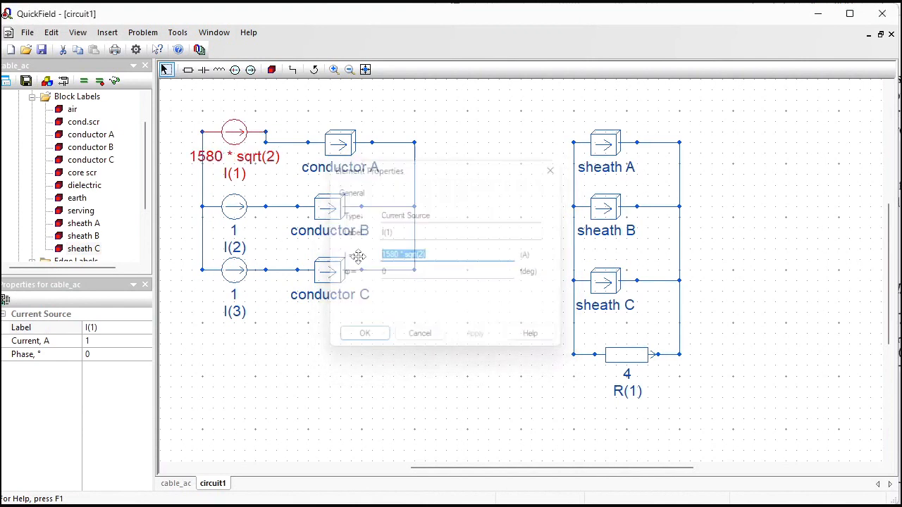
Set conductor B's current source to 1580 * sqrt(2) A with a phase of 120 degrees.
double_click(235, 206)
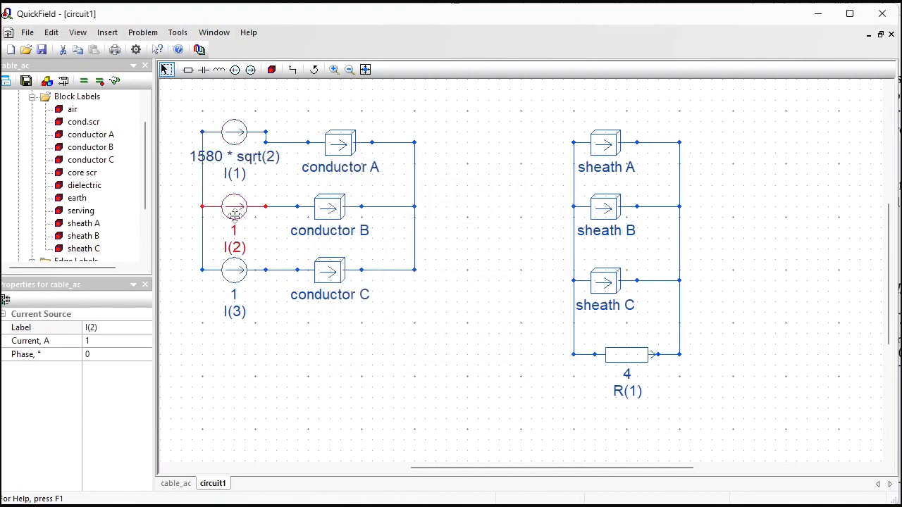
key("Tab")
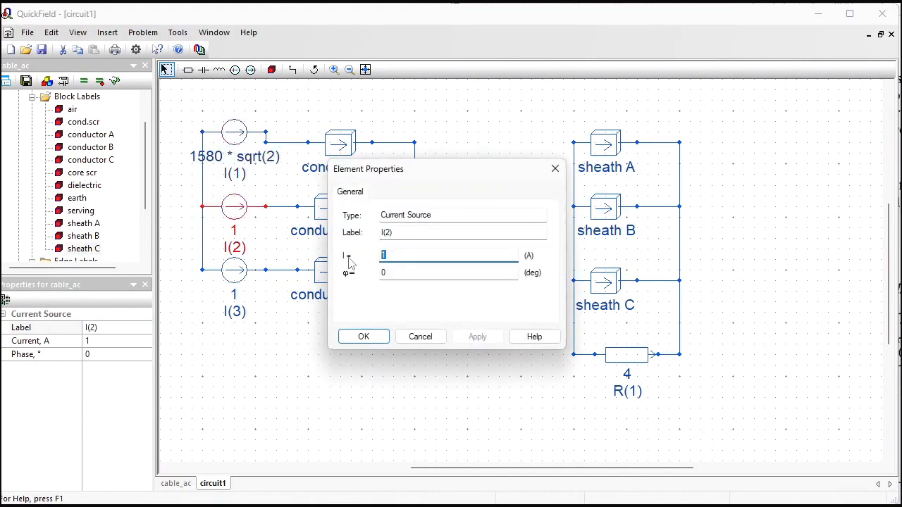
key("ctrl+v")
key("Tab")
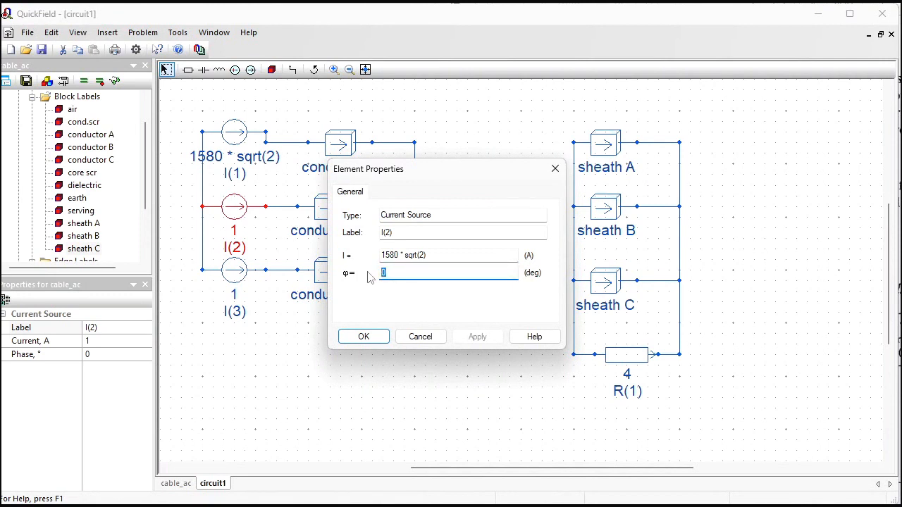
type("12")
key("Return")
Set conductor C's current source to 1580 * sqrt(2) A with a phase of 240 degrees.
double_click(239, 274)
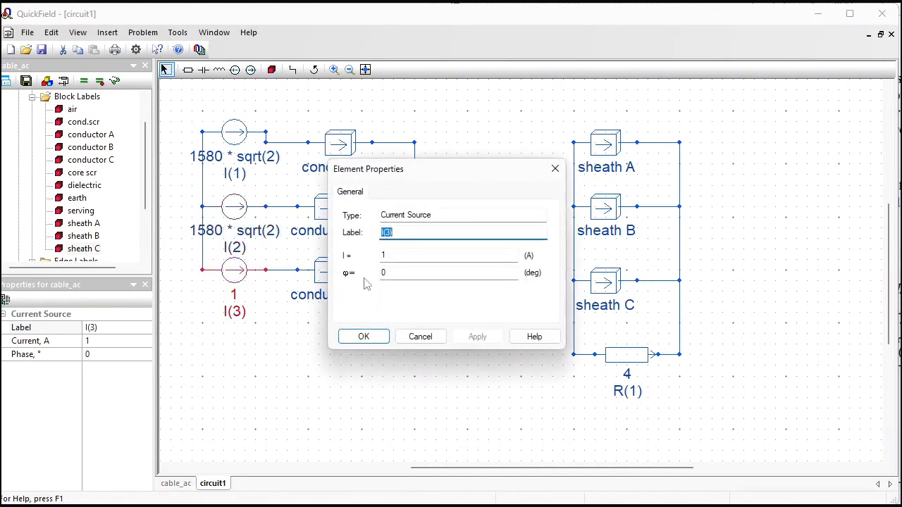
double_click(412, 260)
key("ctrl+v")
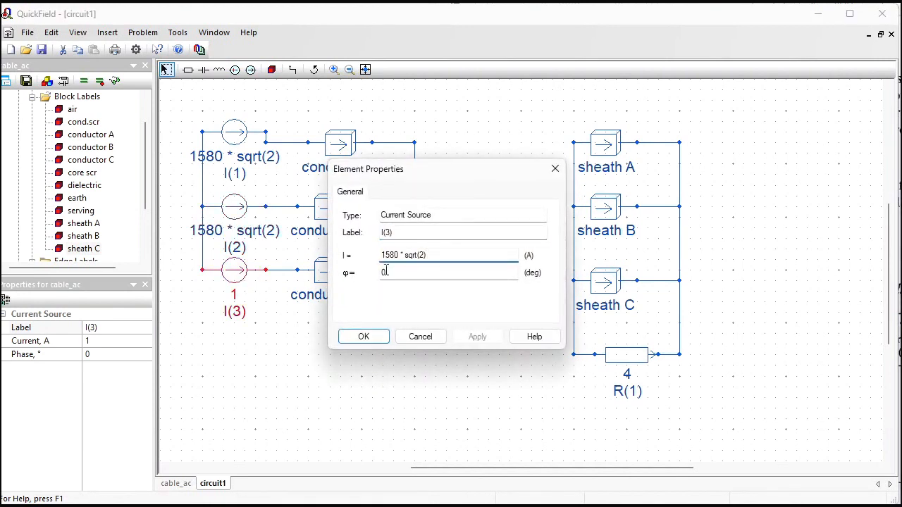
double_click(386, 272)
type("240")
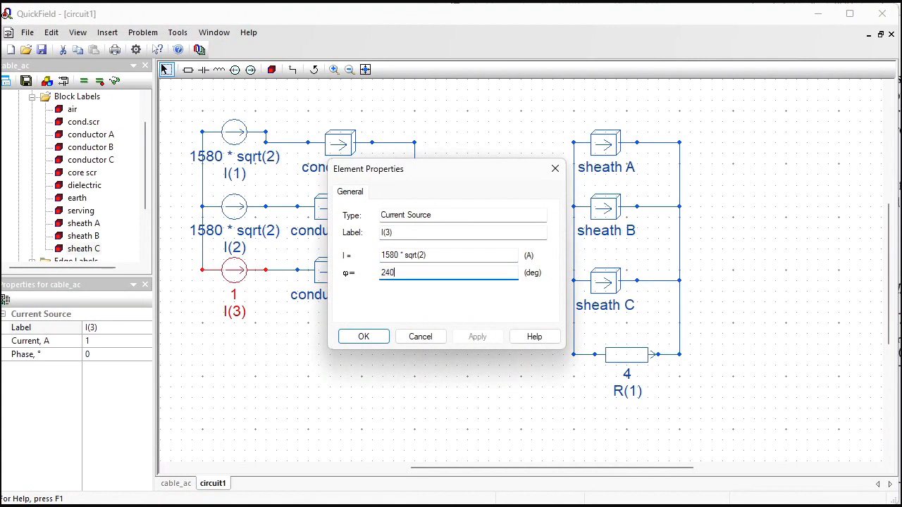
left_click(372, 337)
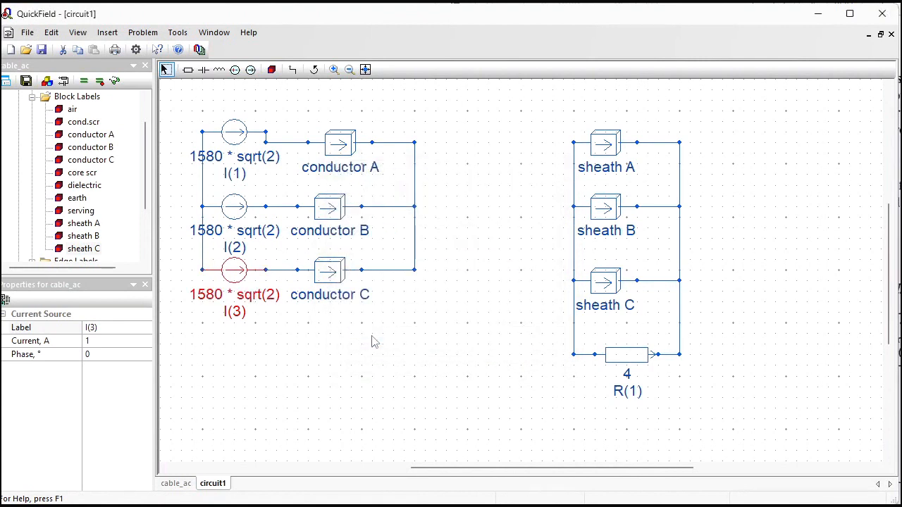
Open the cable_ac.mod geometry and build the finite element mesh in all blocks.
left_click_drag(145, 176, 137, 116)
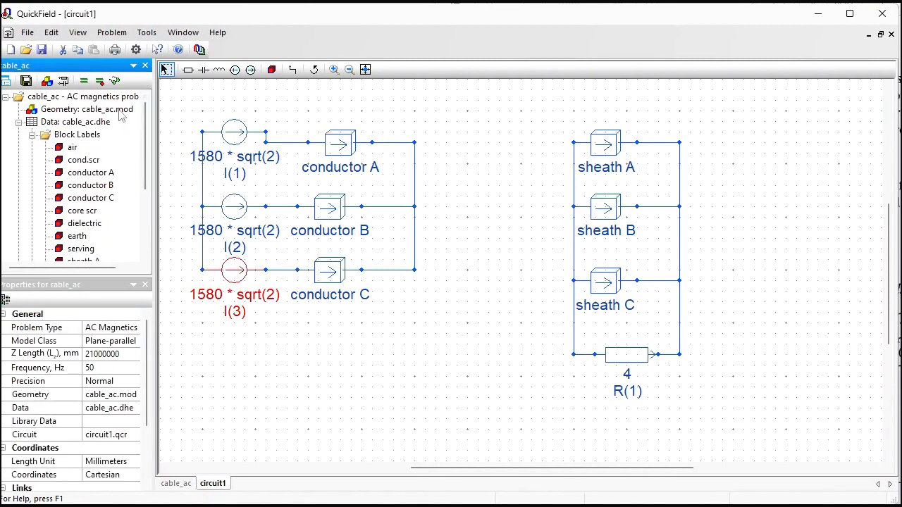
double_click(120, 111)
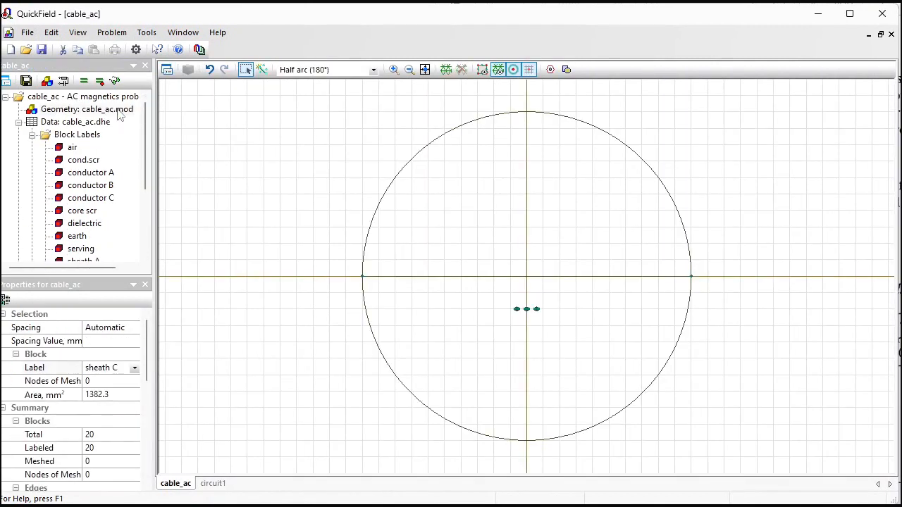
left_click(451, 73)
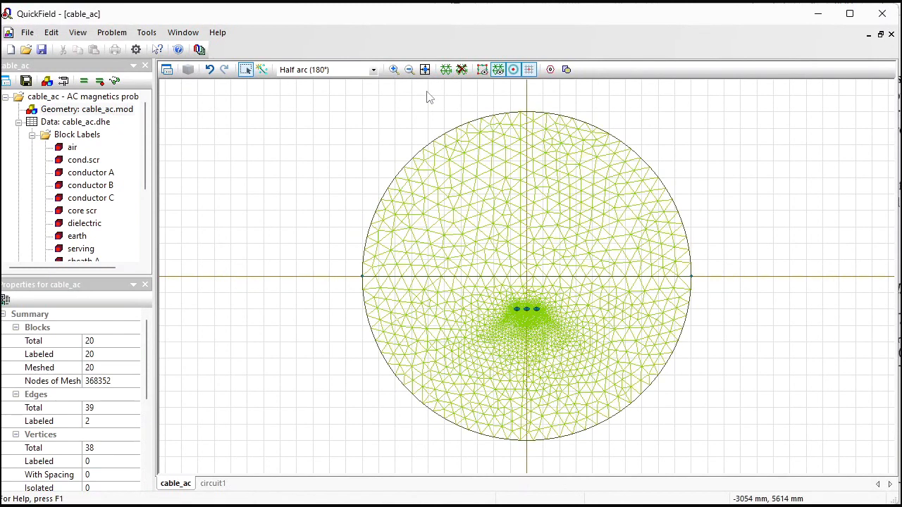
Save and solve the cable_ac problem, and open the resulting field picture.
left_click(24, 82)
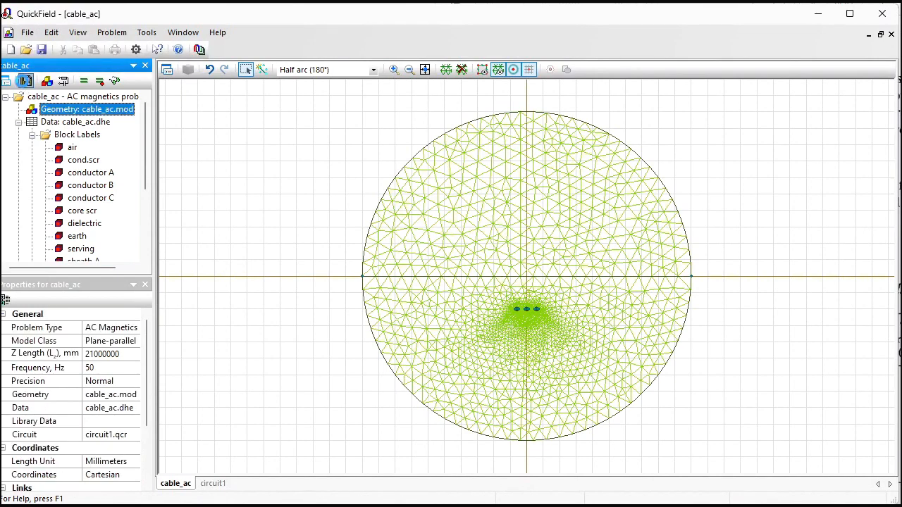
left_click(83, 83)
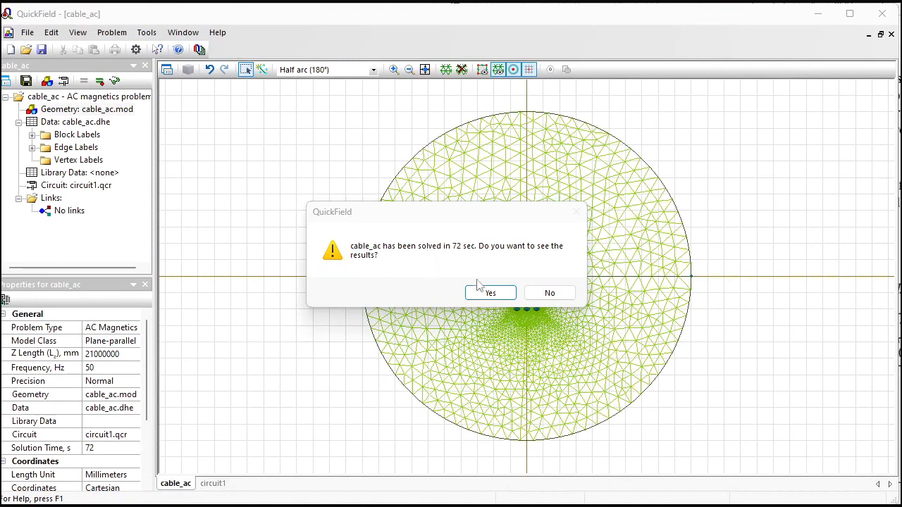
left_click(491, 293)
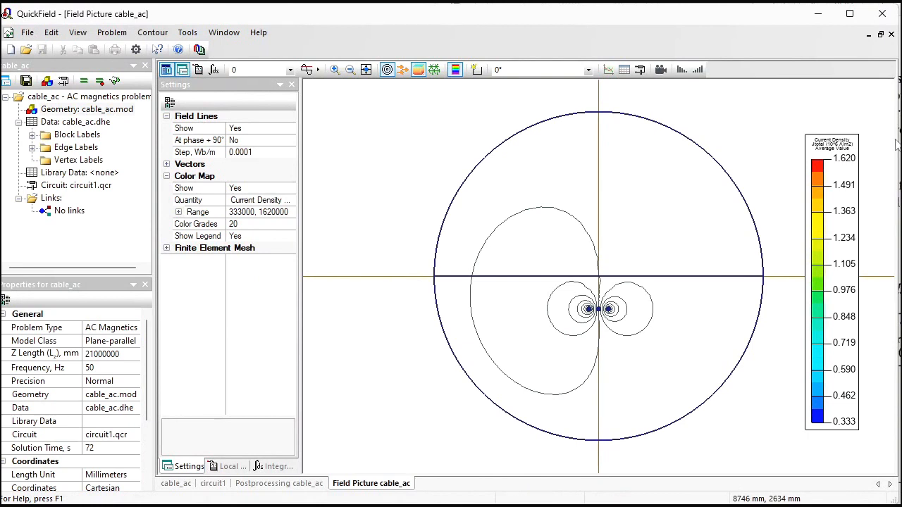
Select the middle cable's conductor as the integration contour and read the absolute value of its total current in the Integral Calculator.
left_click(334, 70)
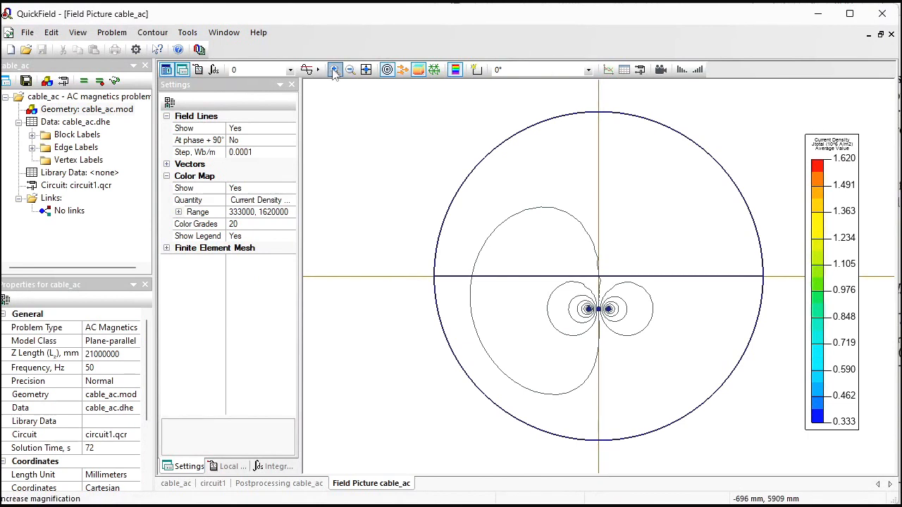
left_click_drag(576, 293, 631, 332)
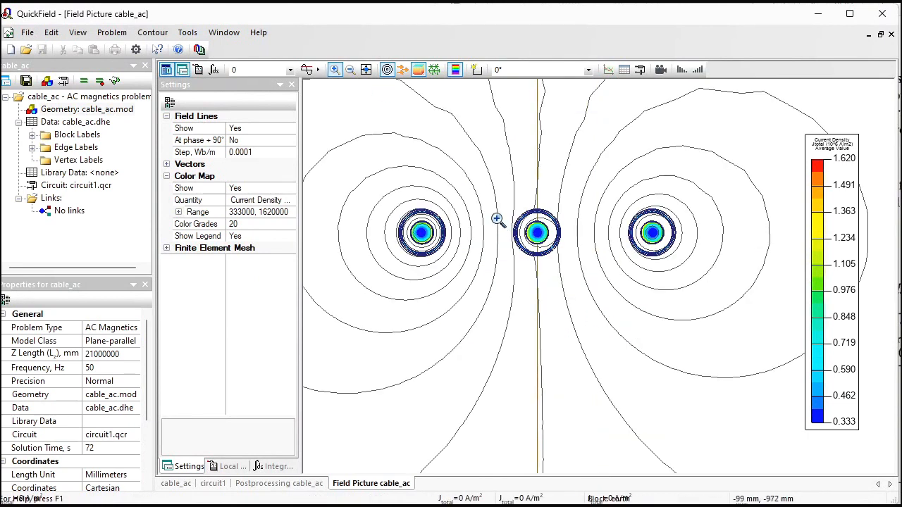
left_click_drag(462, 189, 636, 277)
left_click_drag(431, 169, 658, 341)
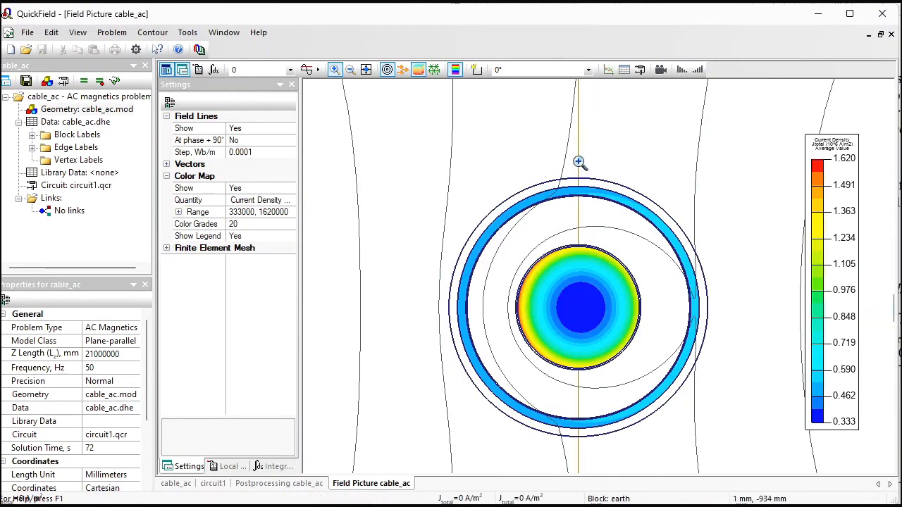
left_click(478, 69)
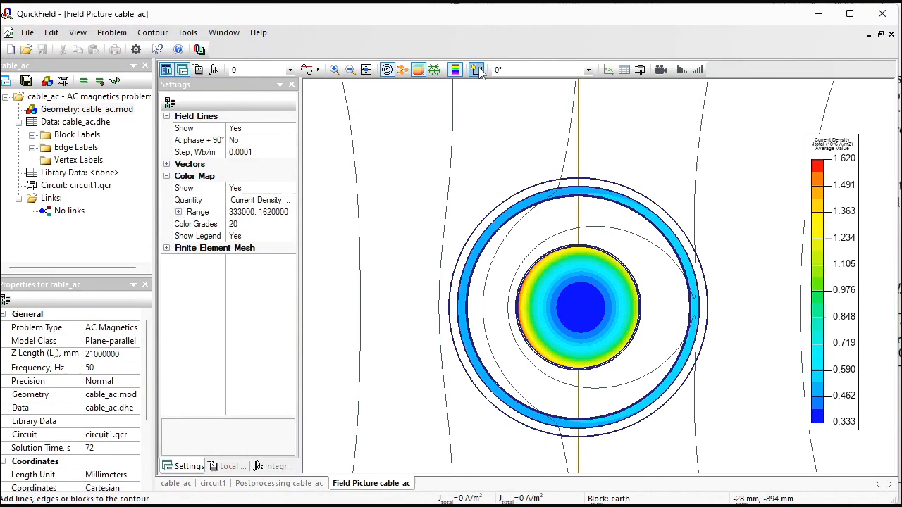
left_click(577, 298)
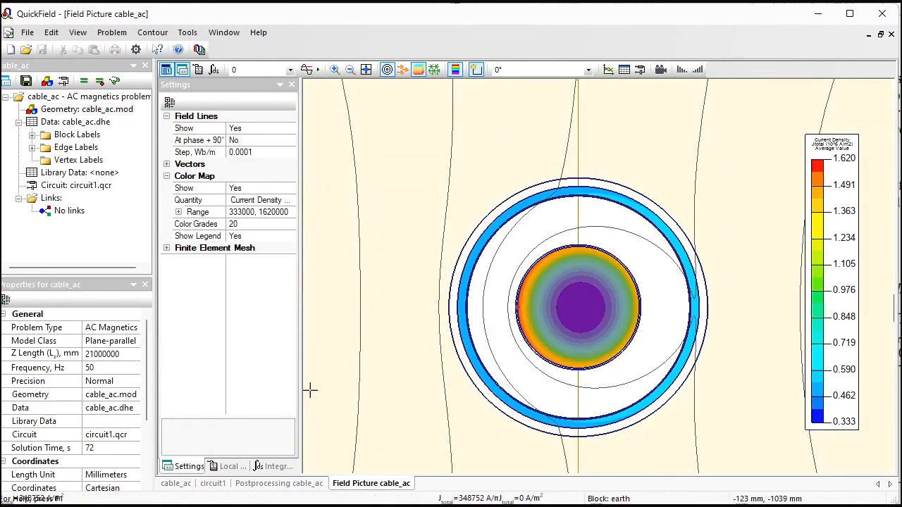
left_click(276, 466)
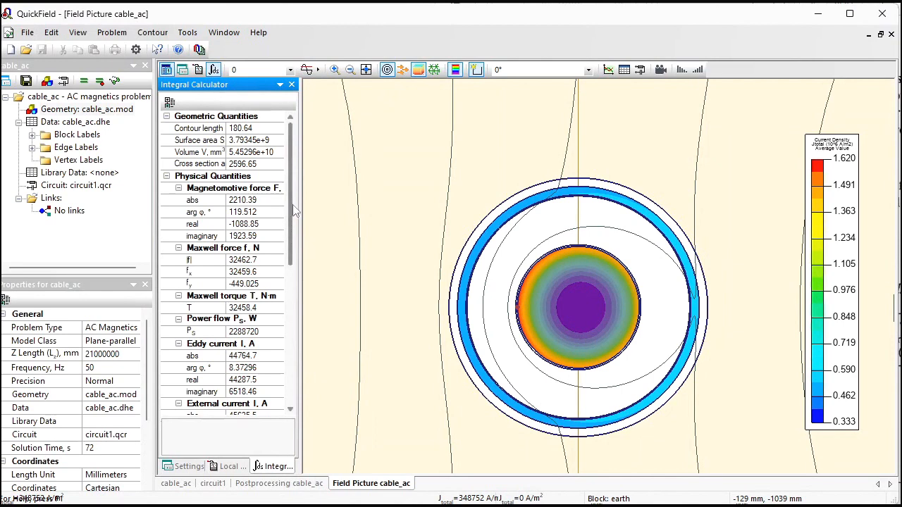
scroll(286, 268, "down", 4)
left_click(267, 344)
left_click_drag(269, 343, 227, 343)
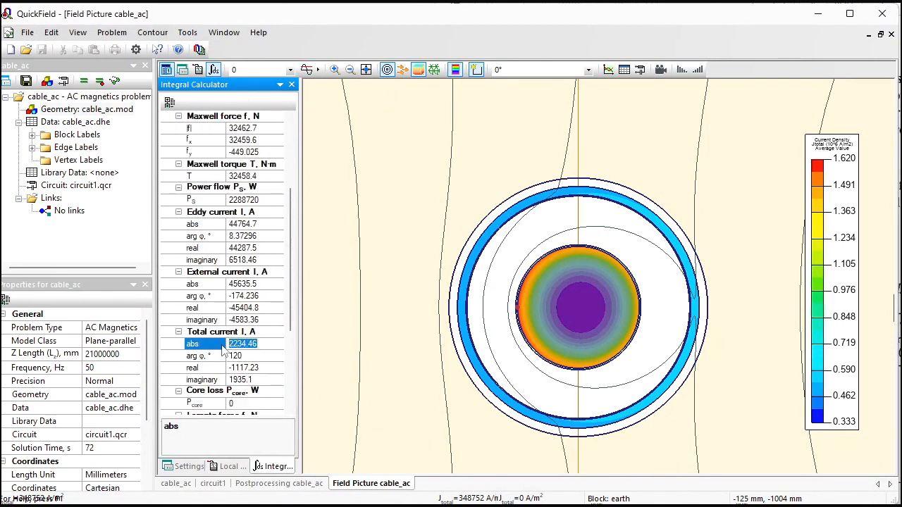
Switch to Calculator and divide 2234.46 by the square root of 2 to check the conductor's RMS current.
key("alt+Tab")
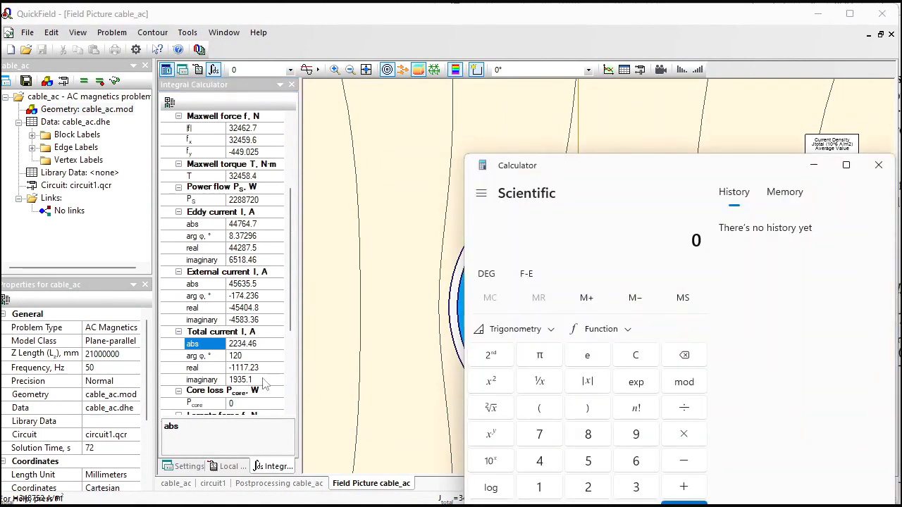
type("2,234.46")
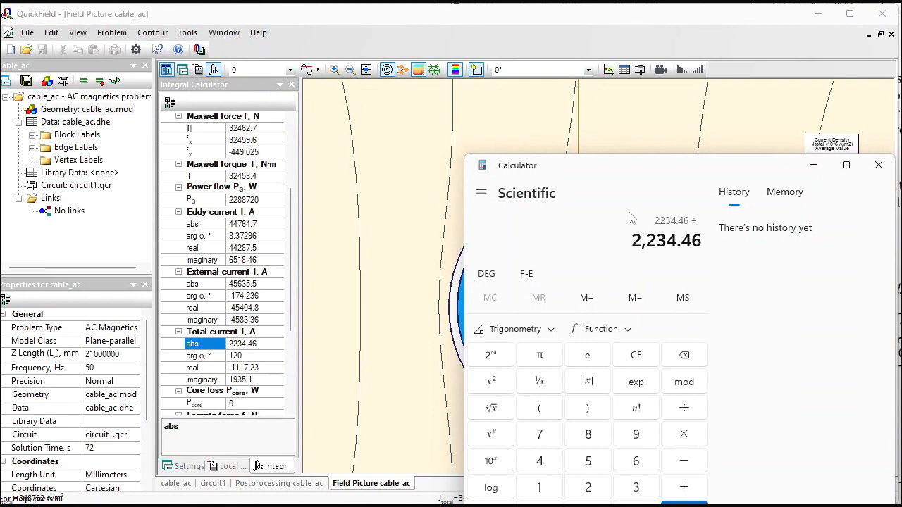
key("slash")
key("2")
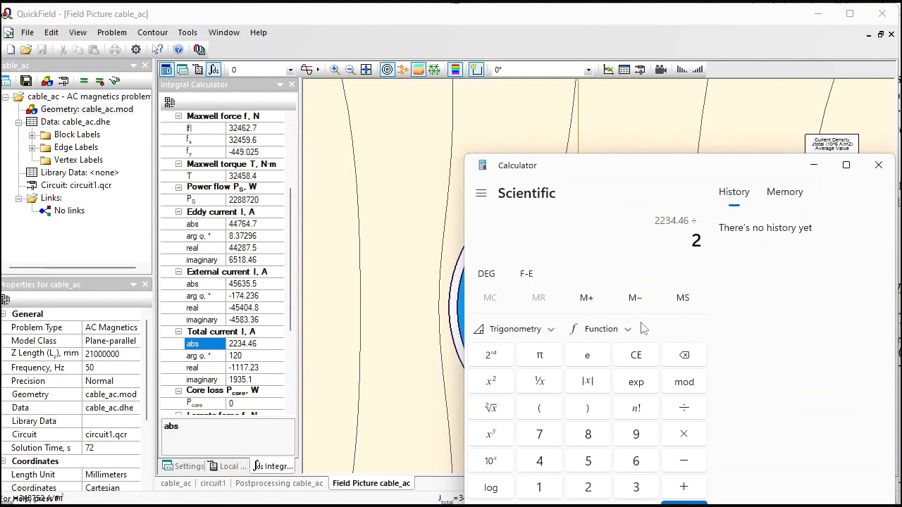
left_click(495, 411)
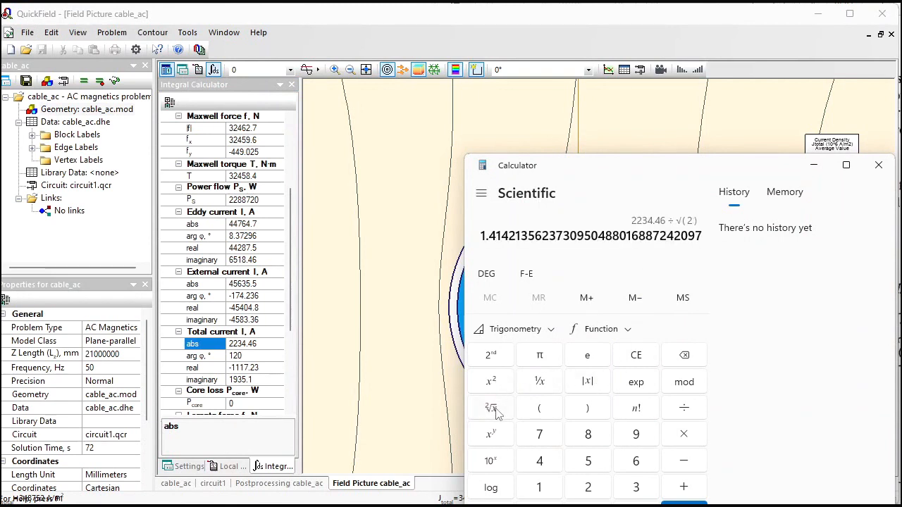
key("Return")
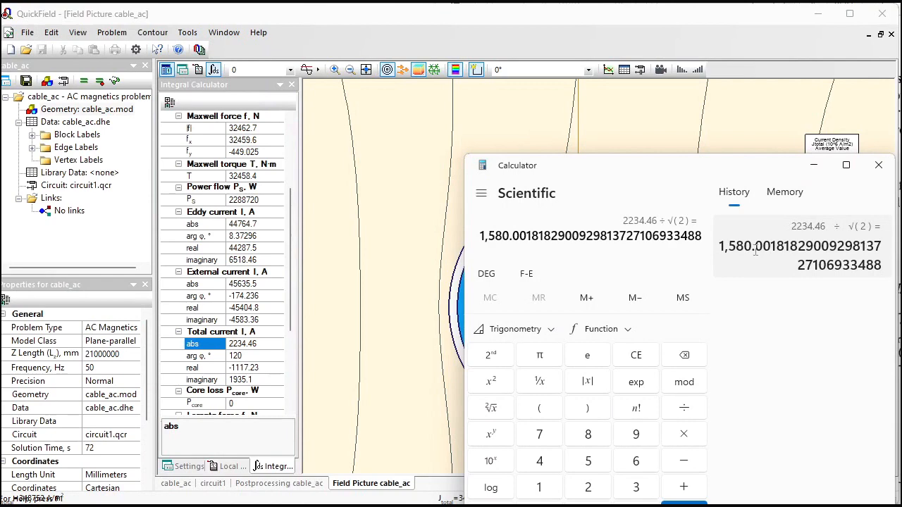
Return to QuickField, replace the conductor with the middle cable's sheath in the contour, and examine the sheath's eddy current.
left_click(624, 31)
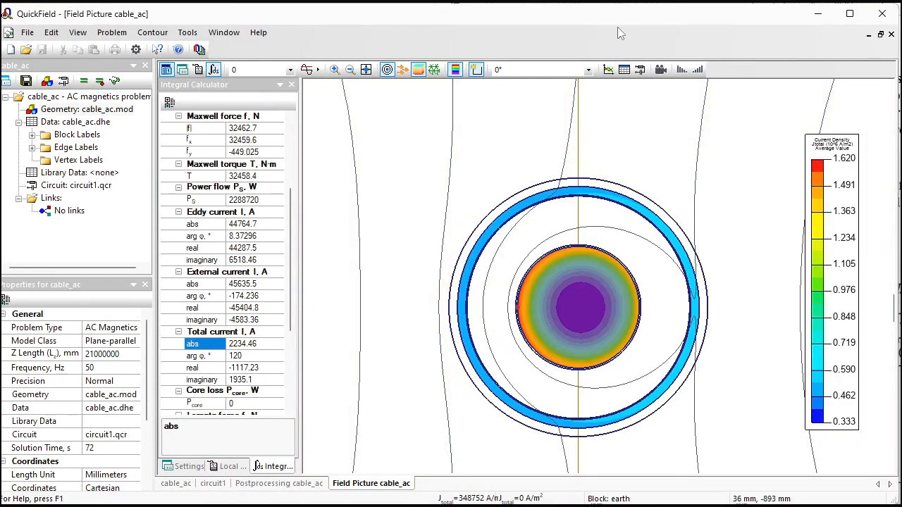
left_click(549, 196)
left_click(550, 195)
left_click(573, 279)
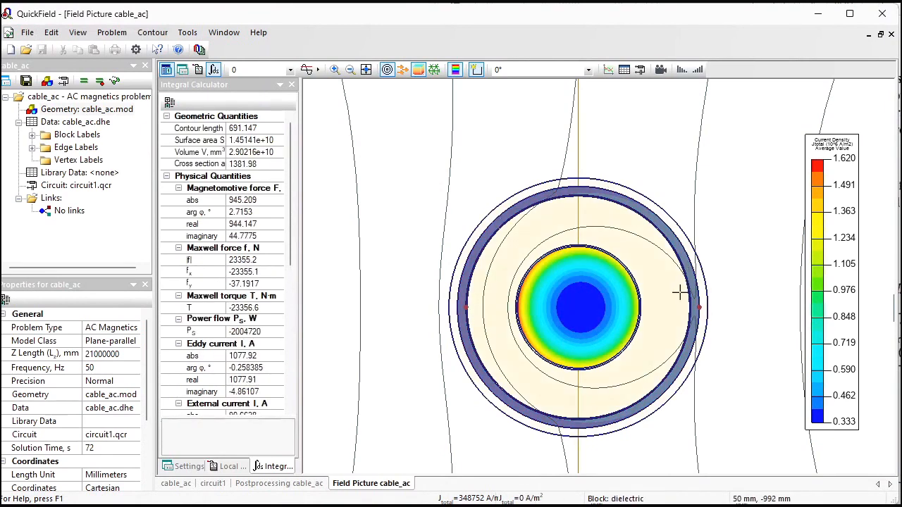
left_click(268, 356)
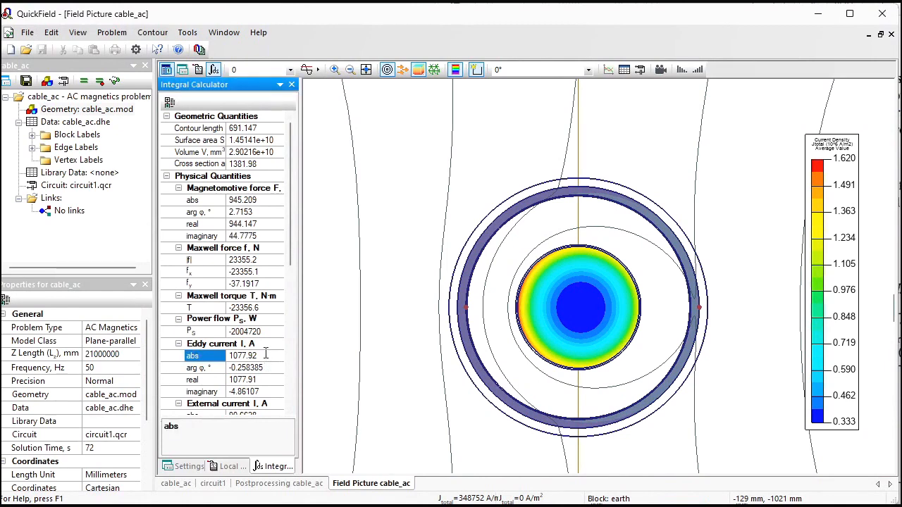
Copy the sheath's absolute eddy current into Calculator and divide 1077.92 by the square root of 2 to get its RMS value.
left_click(226, 355)
key("ctrl+c")
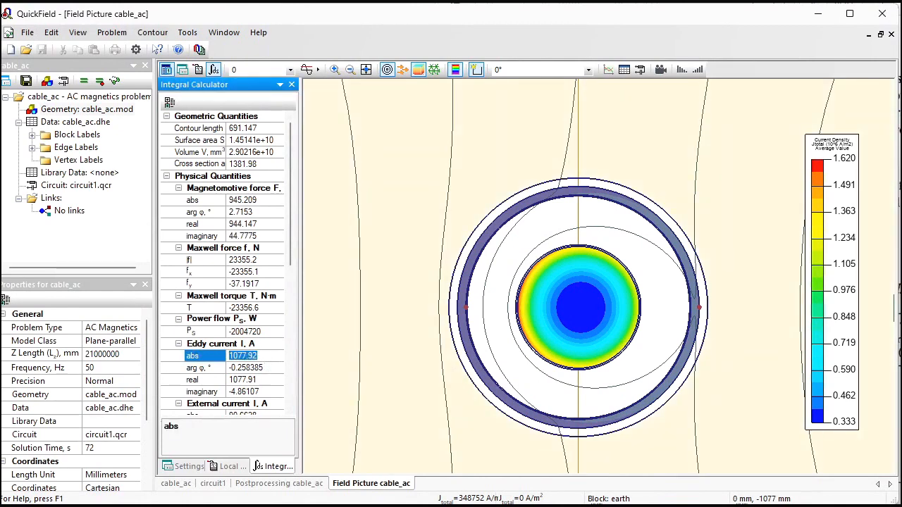
key("alt+Tab")
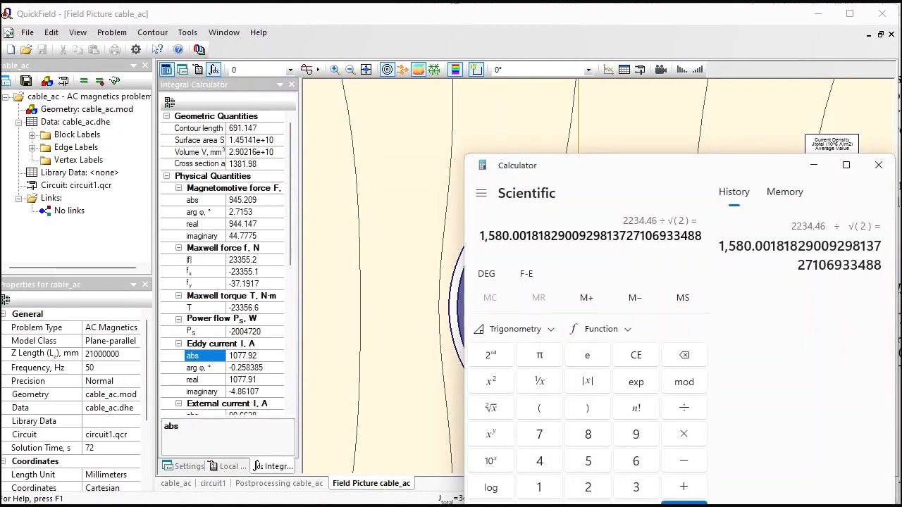
key("Escape")
key("ctrl+v")
key("slash")
type("2")
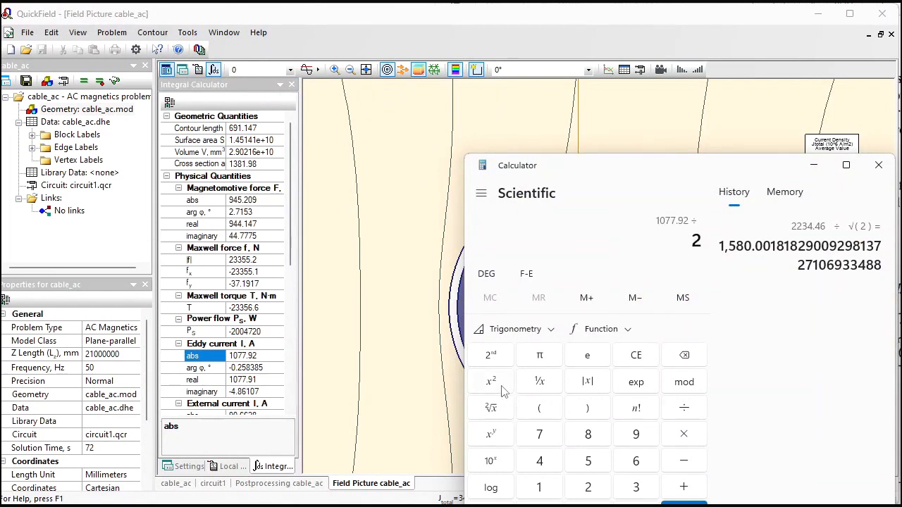
left_click(492, 410)
key("Return")
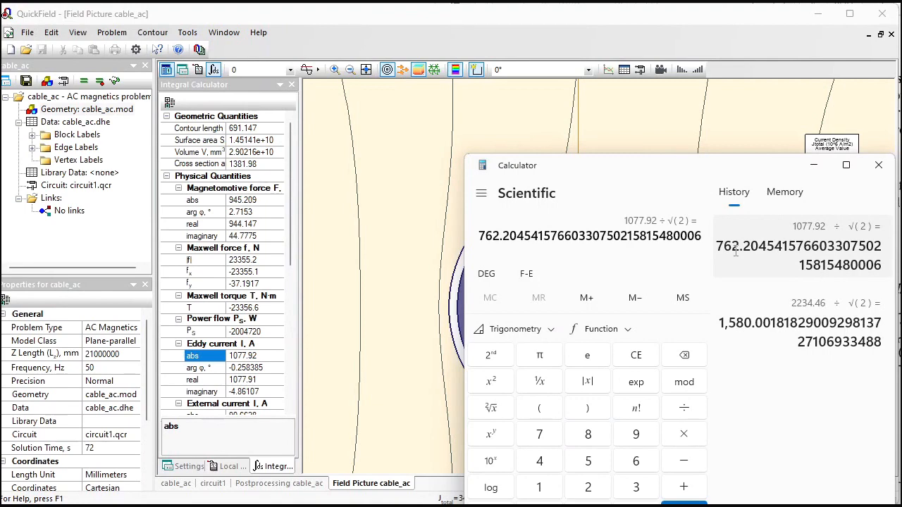
Copy the sheath's Joule heat from QuickField's Integral Calculator into Calculator and divide 1990920 by 21 to get the loss per kilometre.
left_click_drag(290, 216, 282, 346)
left_click(265, 367)
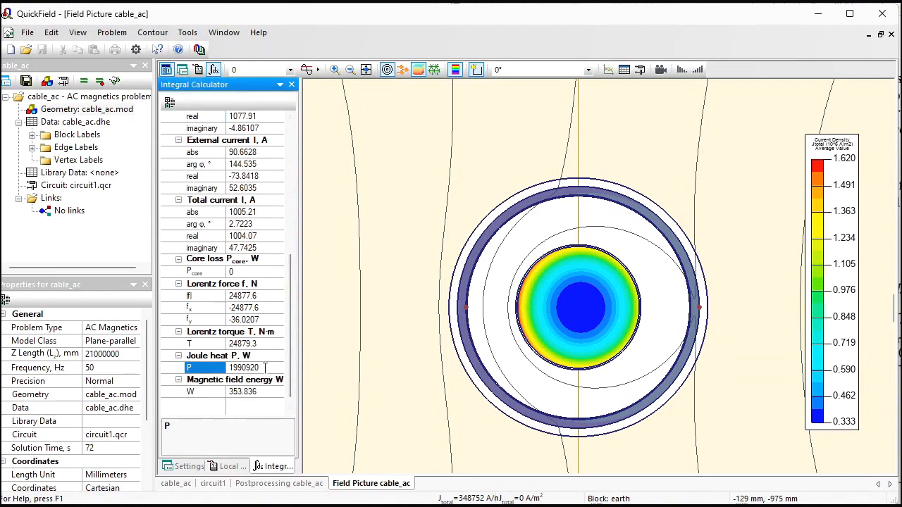
double_click(262, 367)
key("ctrl+c")
key("alt+Tab")
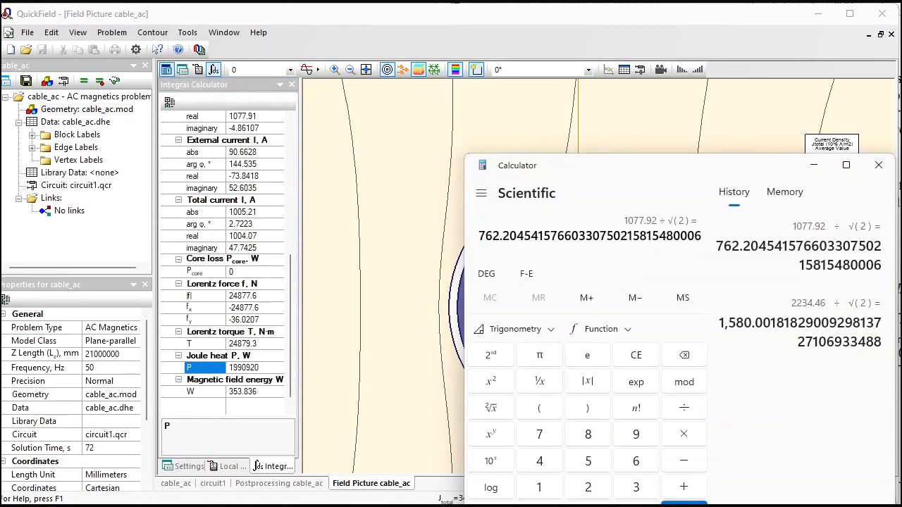
key("Escape")
key("ctrl+v")
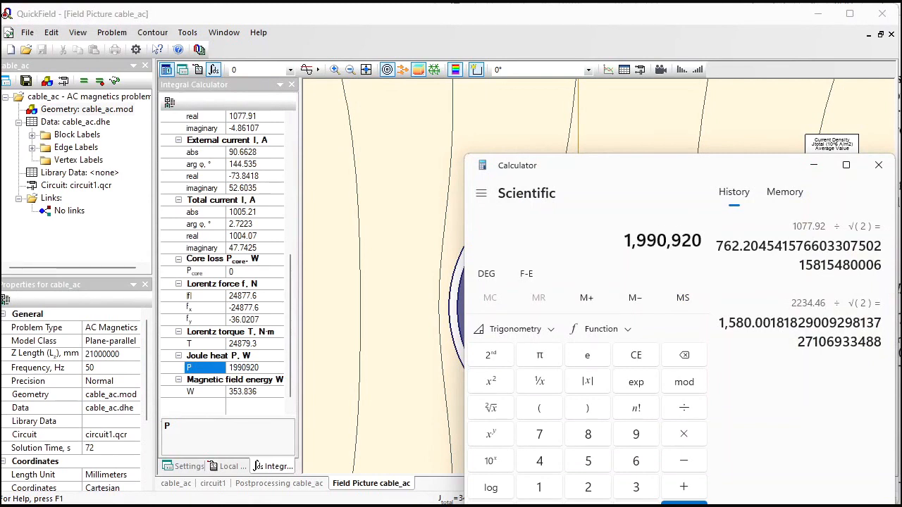
key("slash")
type("21")
key("Return")
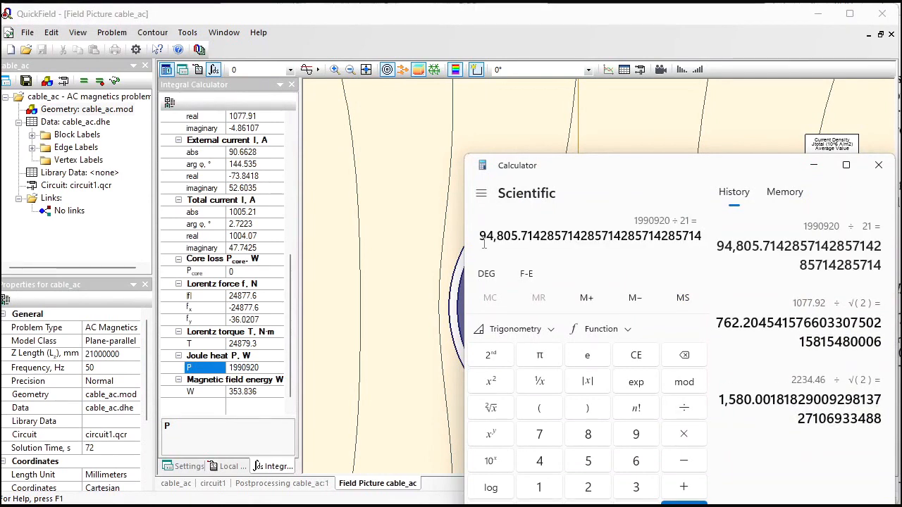
left_click_drag(482, 239, 494, 239)
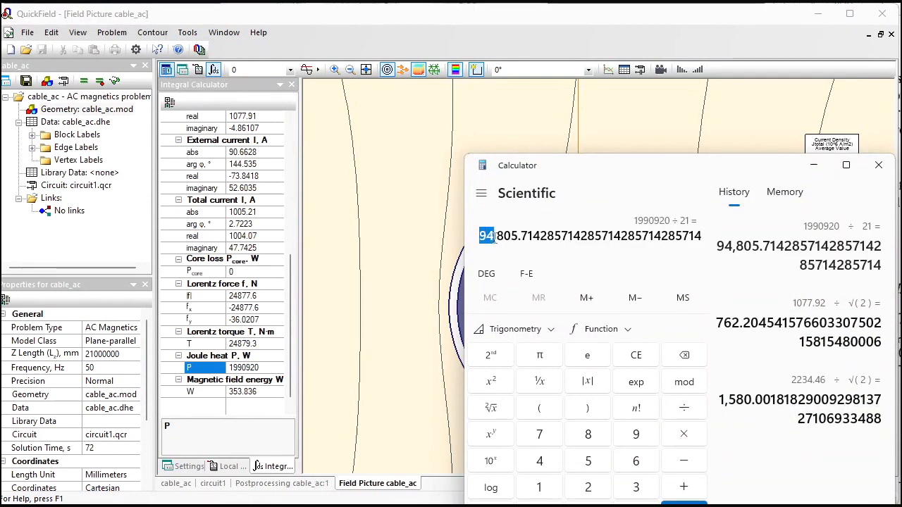
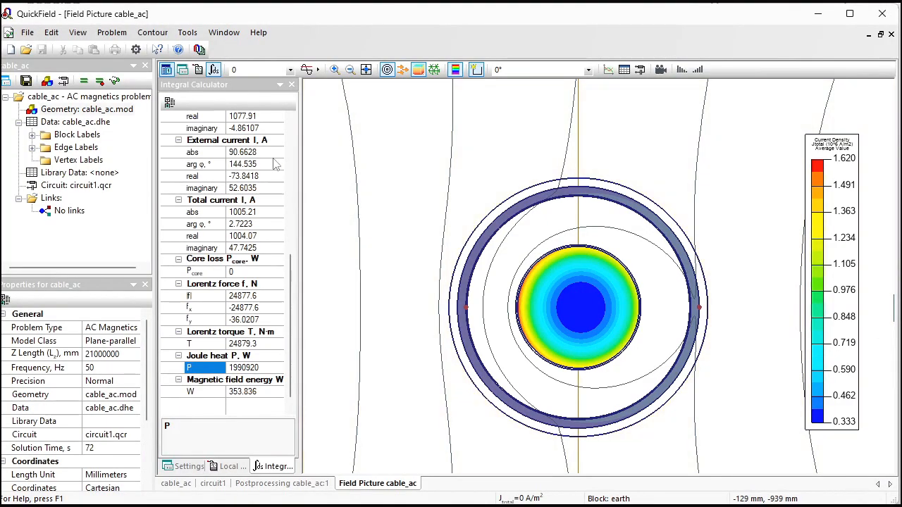
Set the cable_ac problem's axial length Lz to 7000000 mm, keeping millimeters as the length unit, and accept invalidating the solution.
left_click(44, 103)
double_click(44, 101)
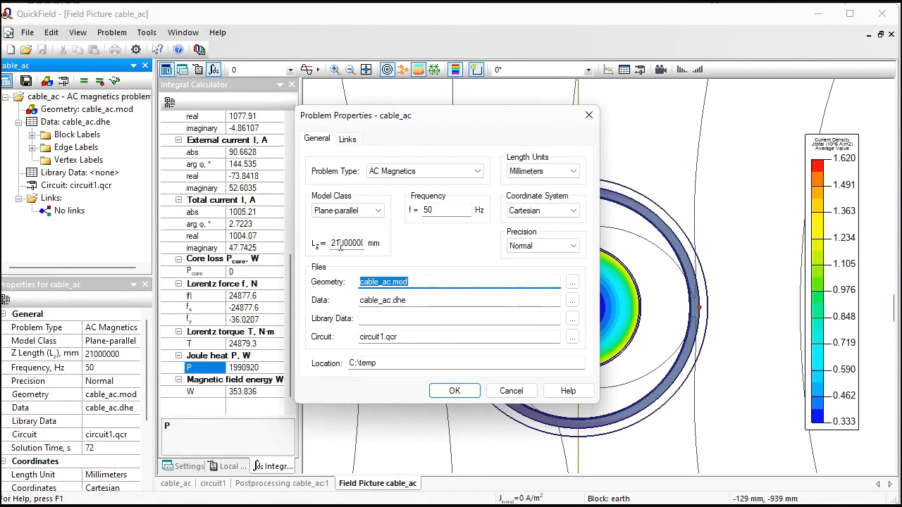
left_click_drag(341, 243, 329, 243)
type("7")
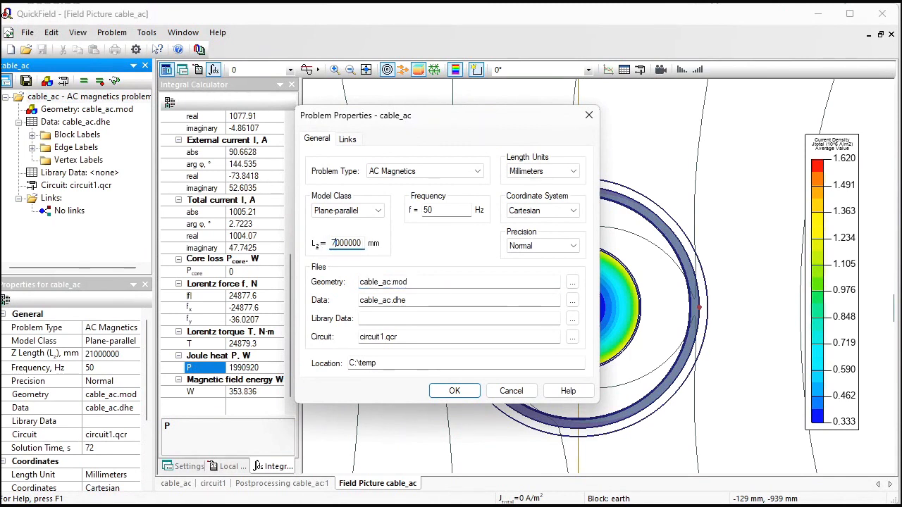
left_click(556, 173)
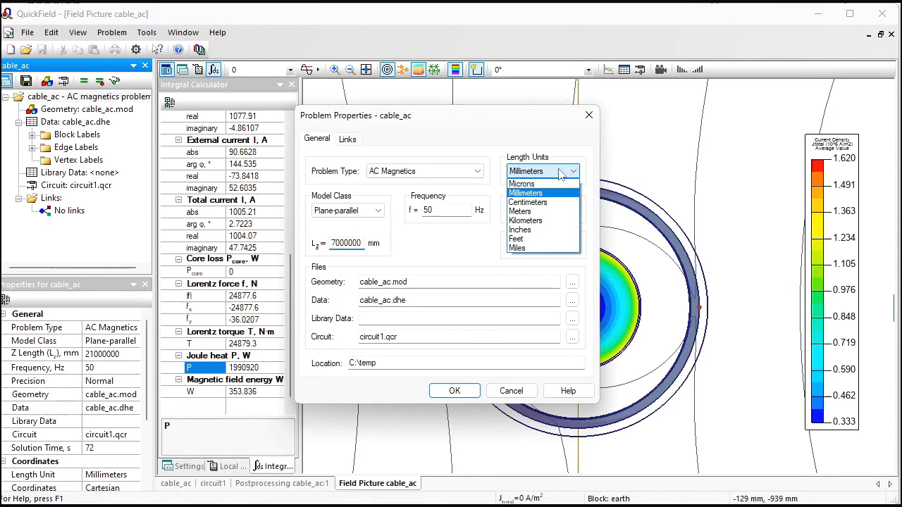
left_click(547, 220)
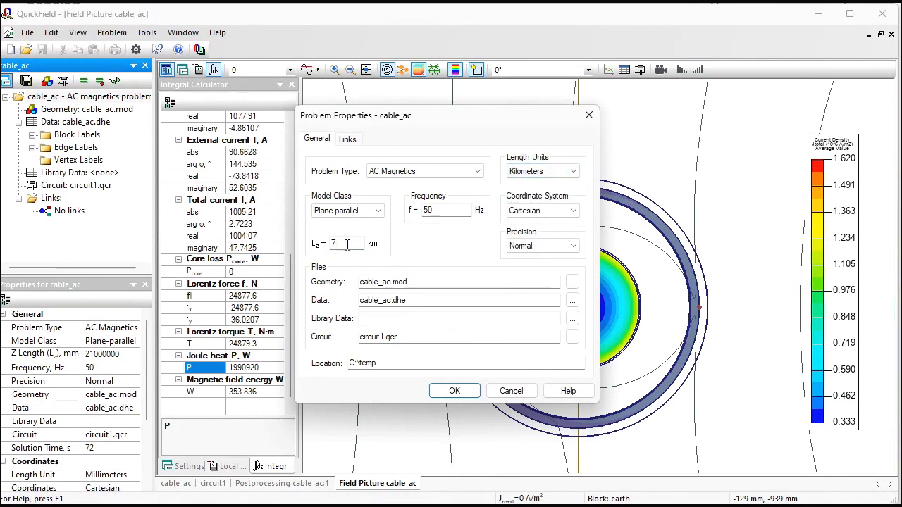
left_click(528, 172)
left_click(535, 193)
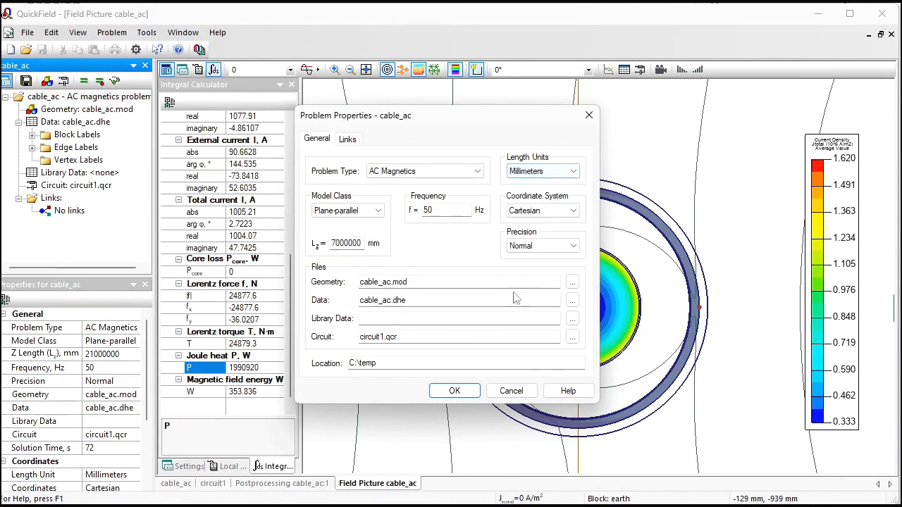
left_click(457, 390)
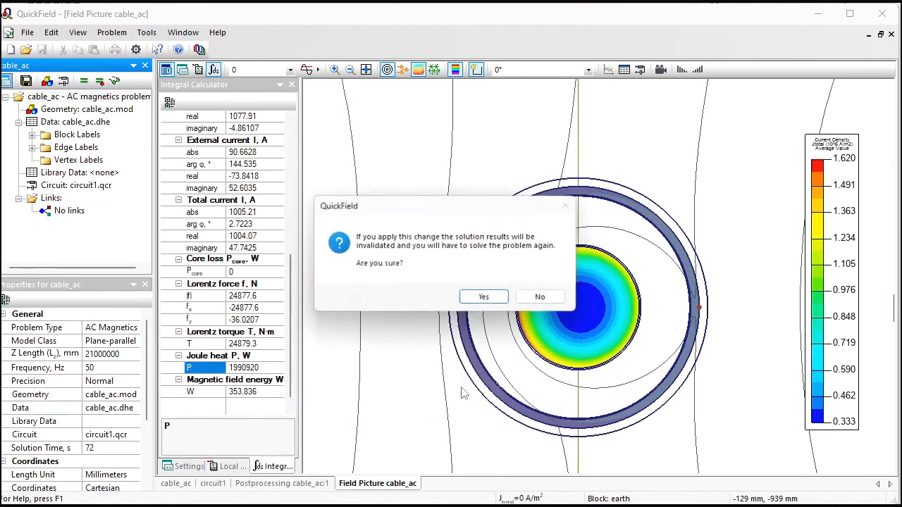
left_click(472, 301)
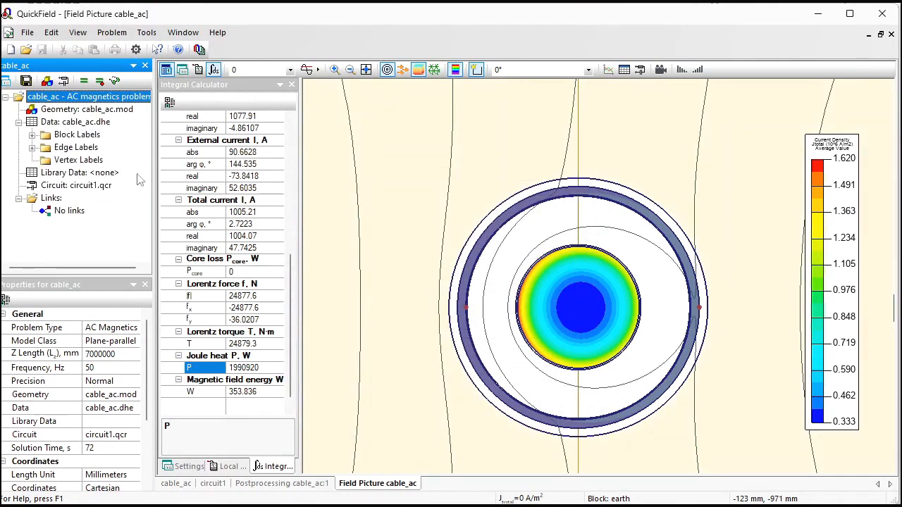
Open the cable_ac geometry and place a copy of the whole model on each side of the original, with gaps of about 1000 mm.
left_click(78, 111)
double_click(77, 111)
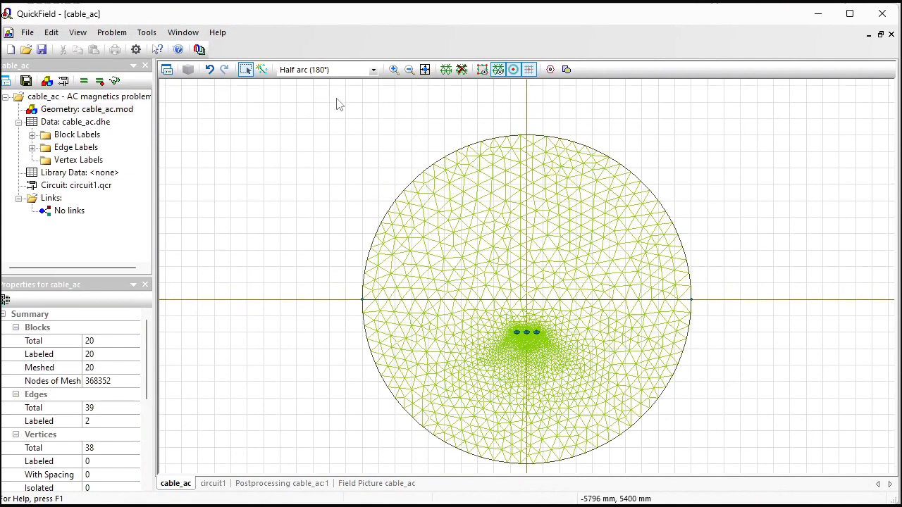
left_click_drag(336, 109, 725, 462)
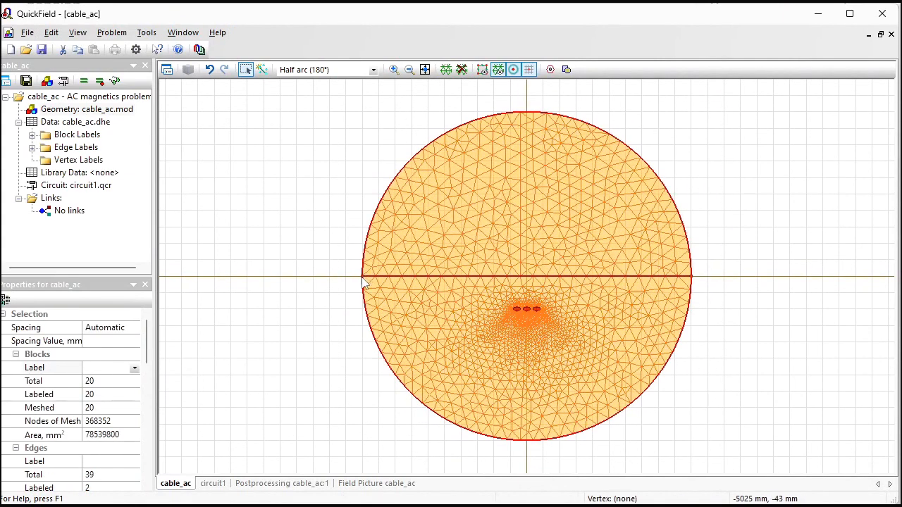
left_click_drag(365, 283, 723, 277)
key("ctrl")
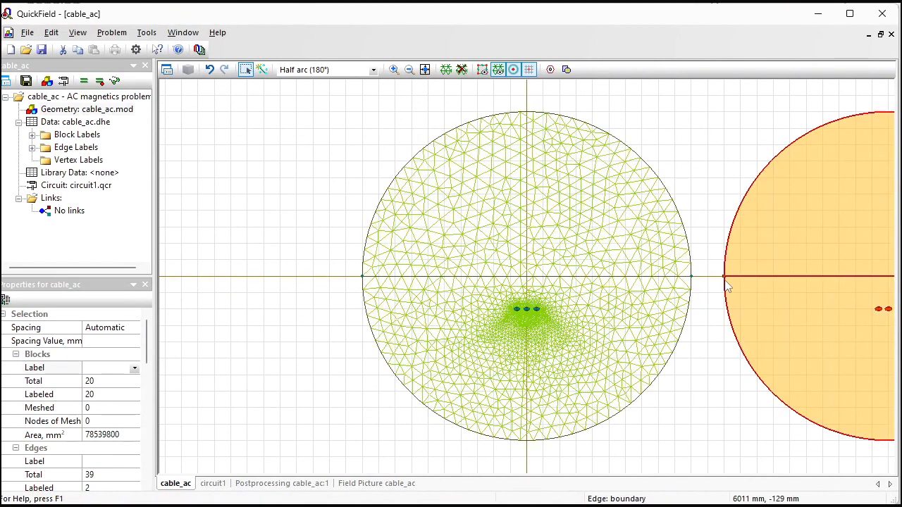
left_click_drag(301, 105, 708, 447)
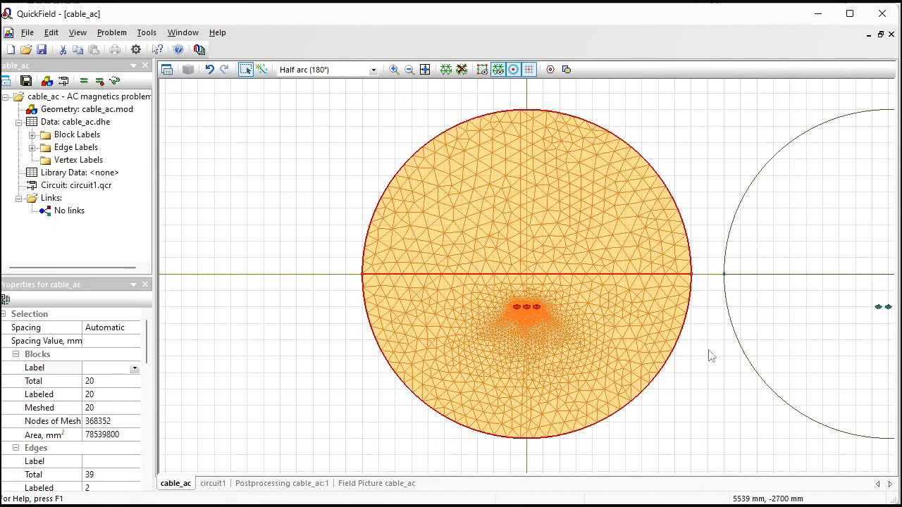
left_click_drag(694, 282, 336, 279)
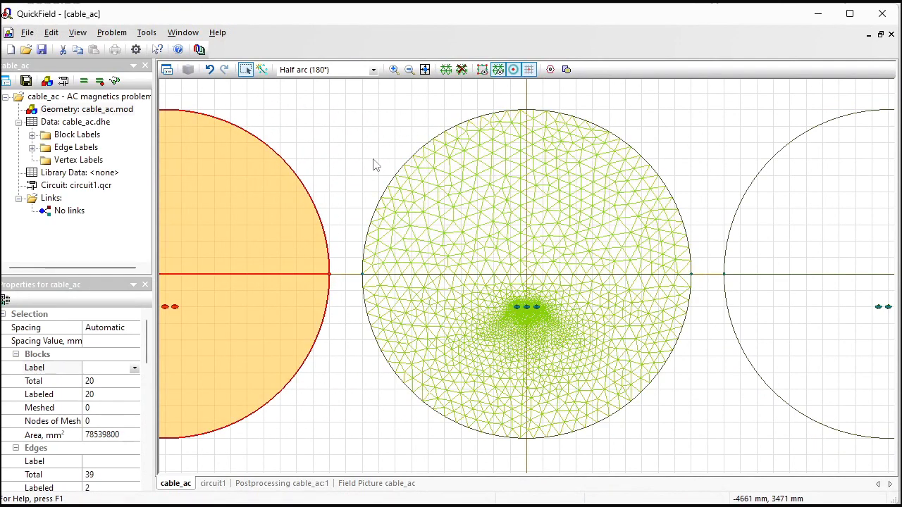
Relabel the sheath of the first cable in the left model copy as sheath A1.
left_click_drag(371, 159, 583, 160)
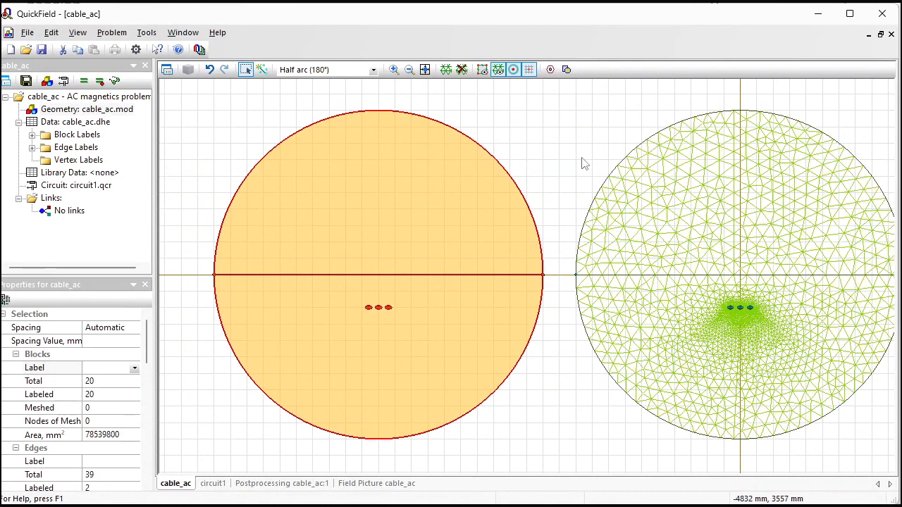
left_click(394, 69)
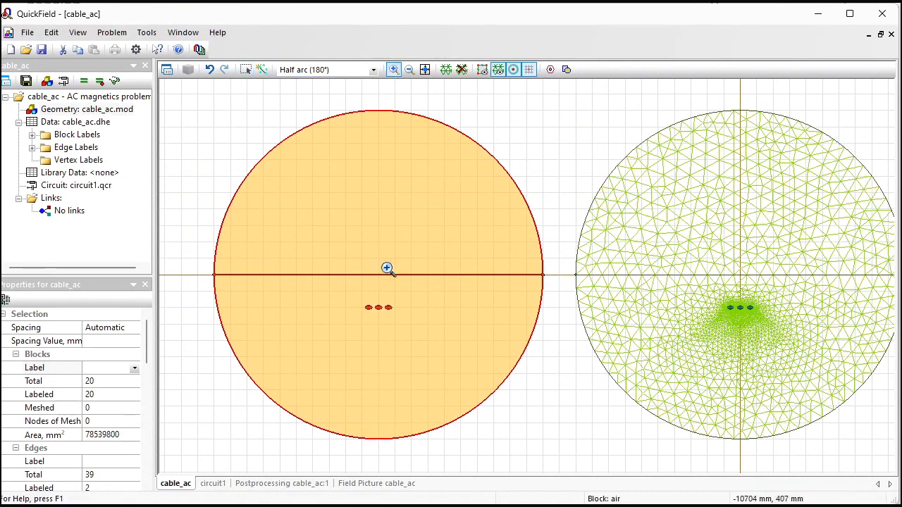
left_click_drag(361, 295, 396, 319)
left_click_drag(338, 224, 488, 334)
left_click(245, 69)
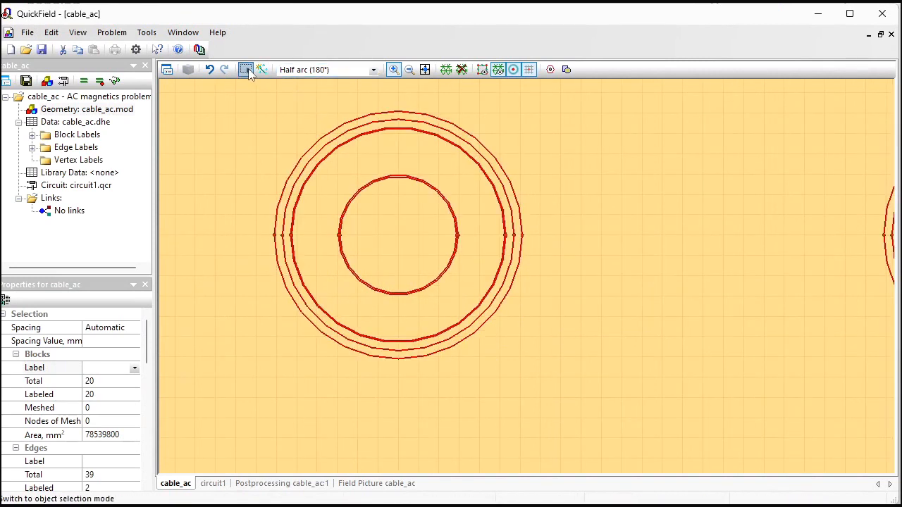
left_click(334, 147)
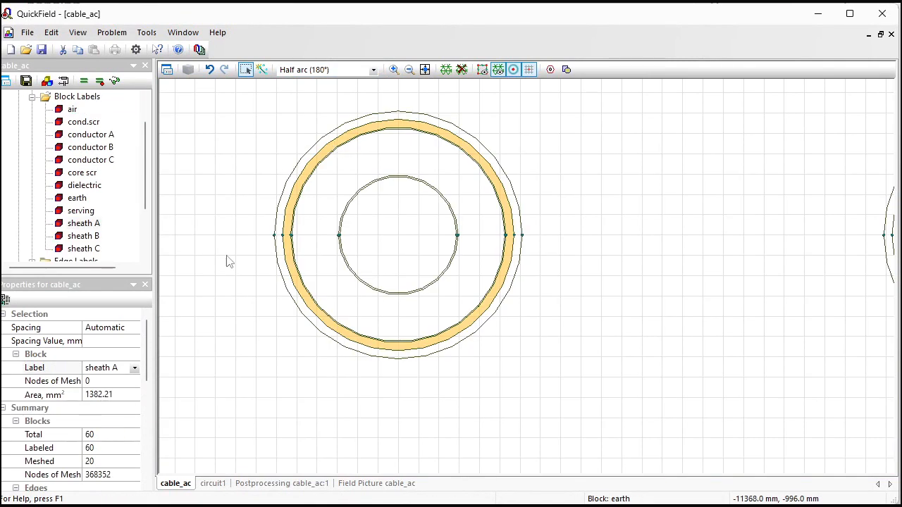
left_click(124, 367)
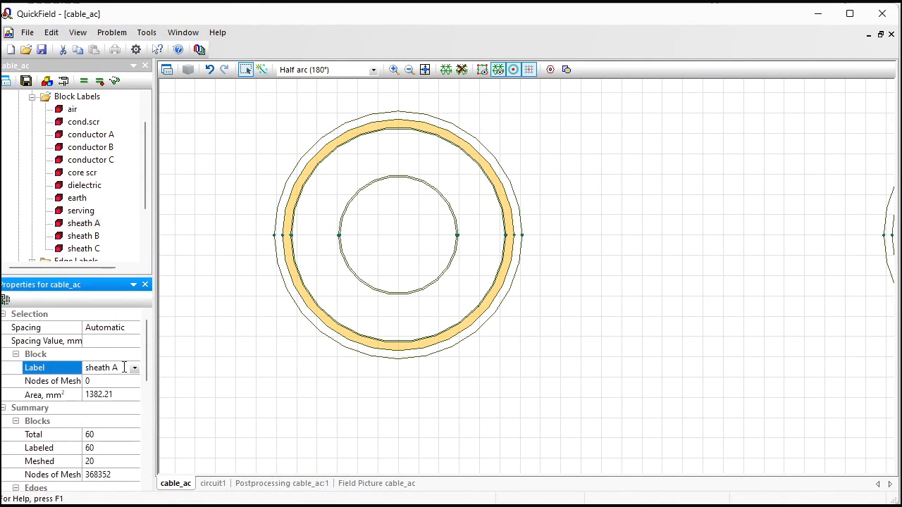
type("1")
key("Return")
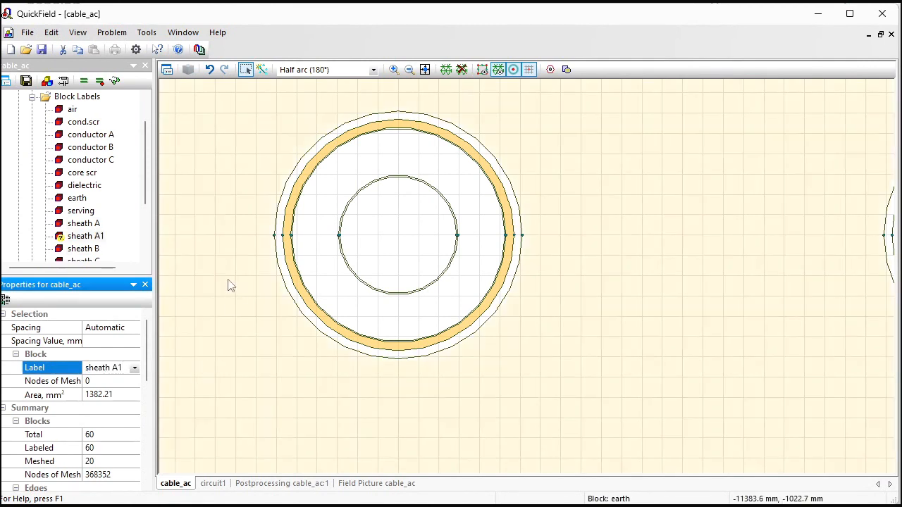
Relabel the sheath of the middle cable in the left model copy as sheath B1.
left_click_drag(706, 236, 281, 238)
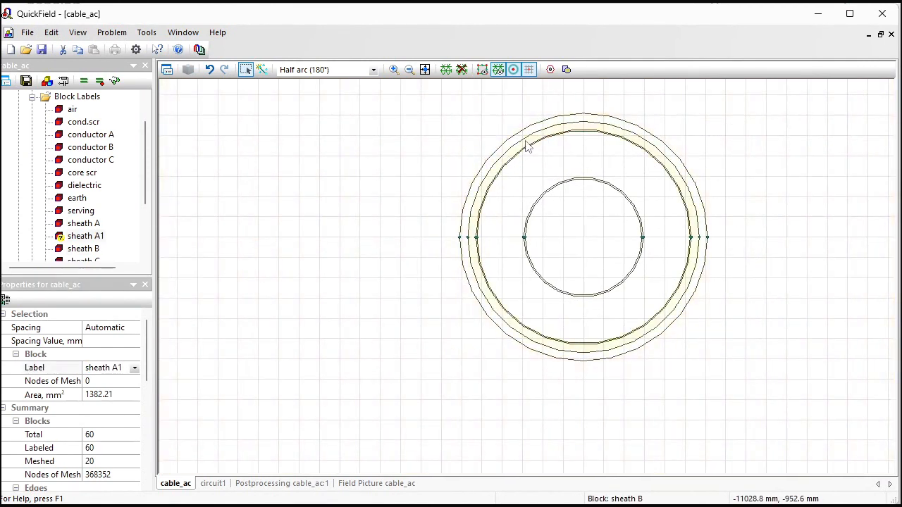
left_click(530, 145)
left_click(120, 368)
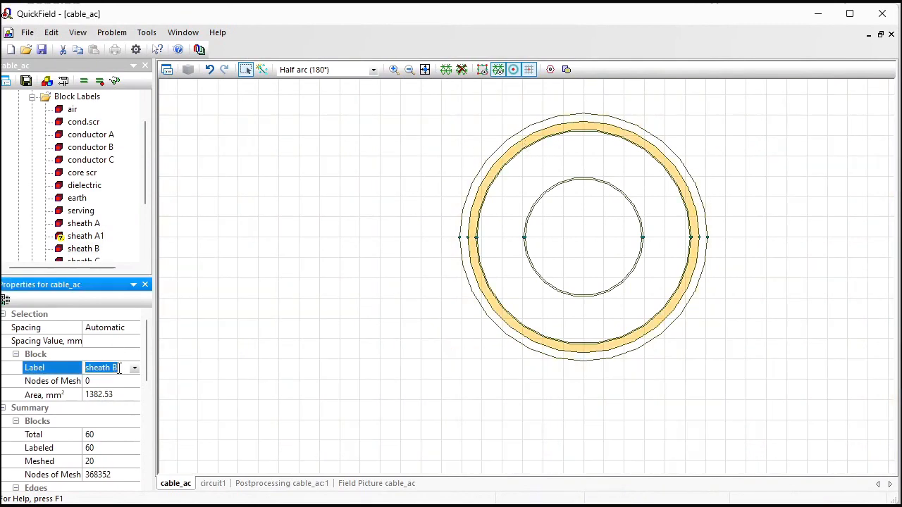
left_click(120, 368)
type("1")
key("Return")
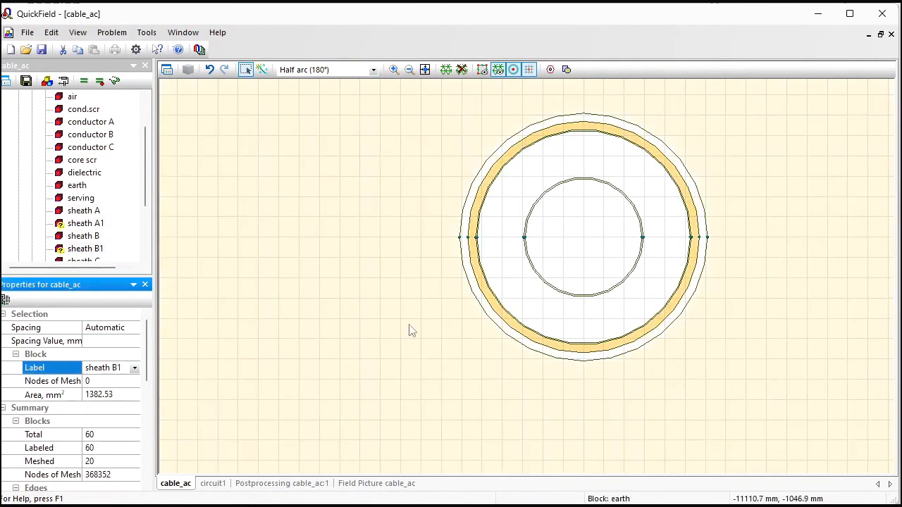
Relabel the sheath of the third cable in the left model copy as sheath C1.
left_click_drag(835, 234, 191, 256)
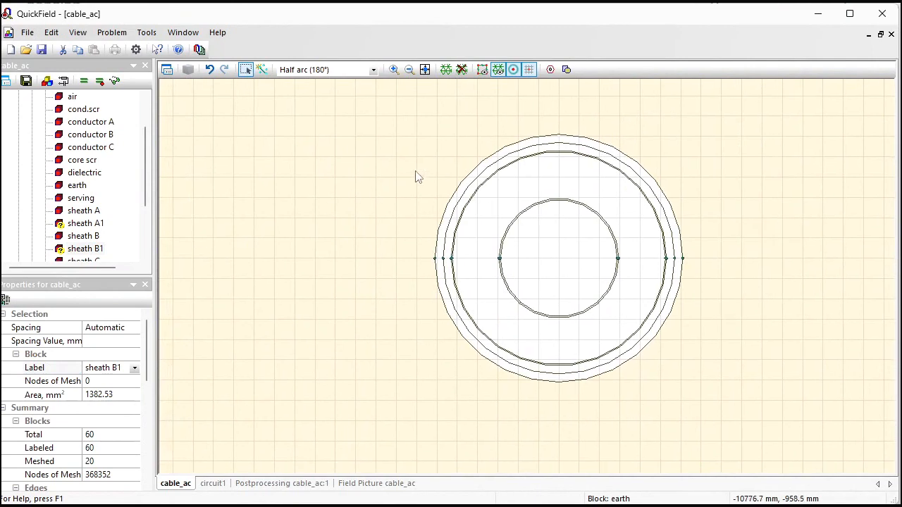
left_click(498, 171)
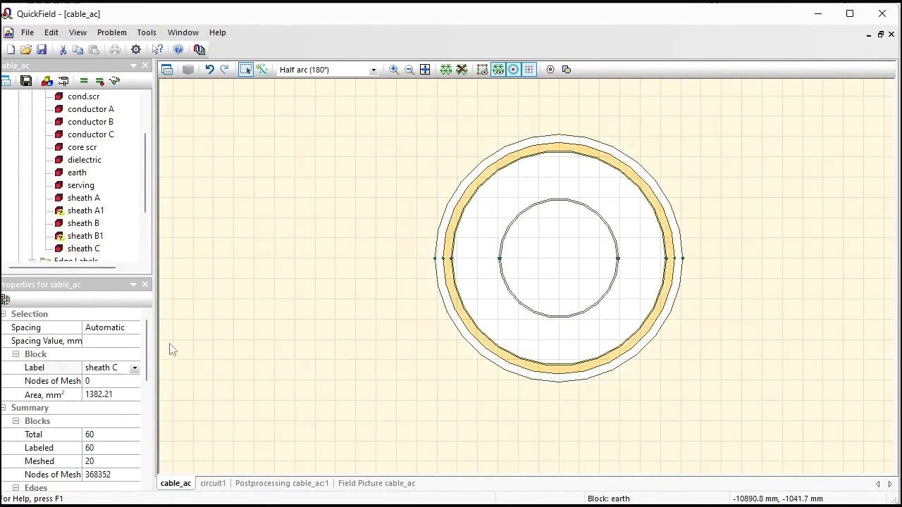
left_click(125, 366)
type("1")
key("Return")
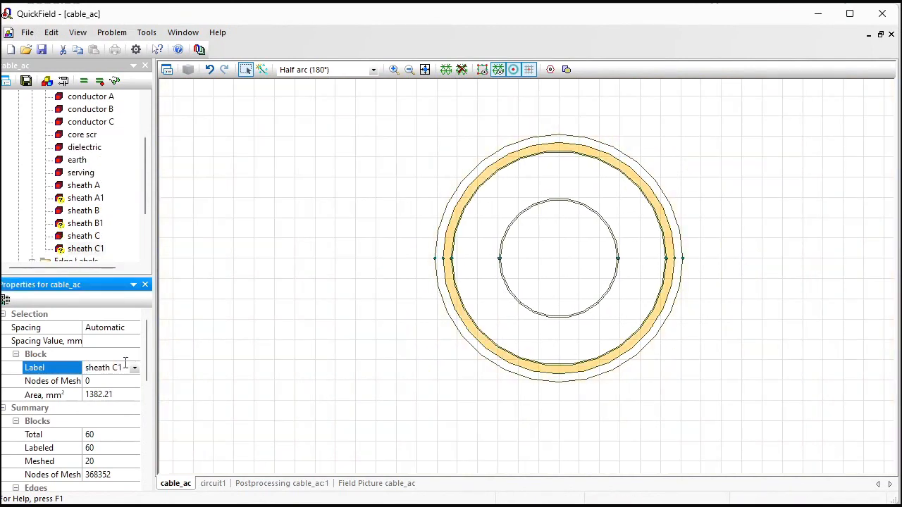
Relabel the sheath of the first cable in the original, middle model as sheath A2.
left_click(425, 69)
left_click(393, 70)
left_click_drag(509, 286, 546, 305)
left_click_drag(353, 238, 665, 299)
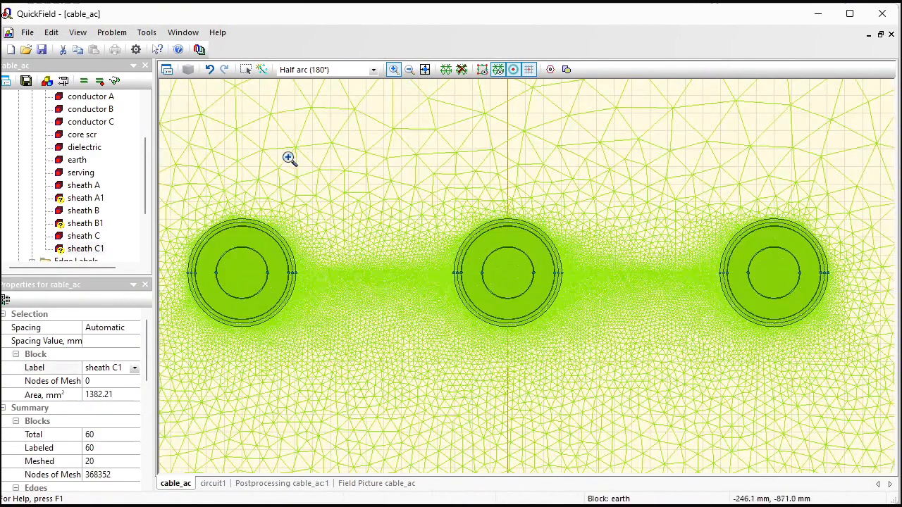
left_click_drag(193, 200, 384, 343)
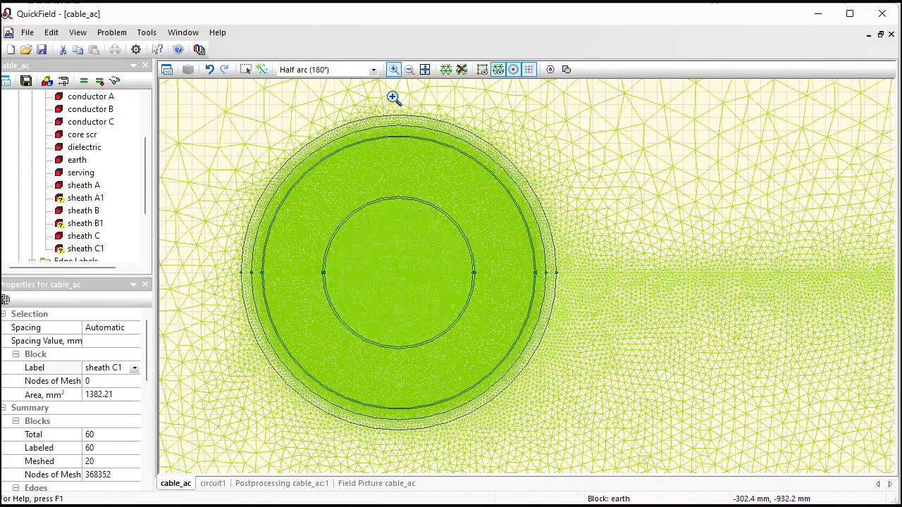
left_click(245, 69)
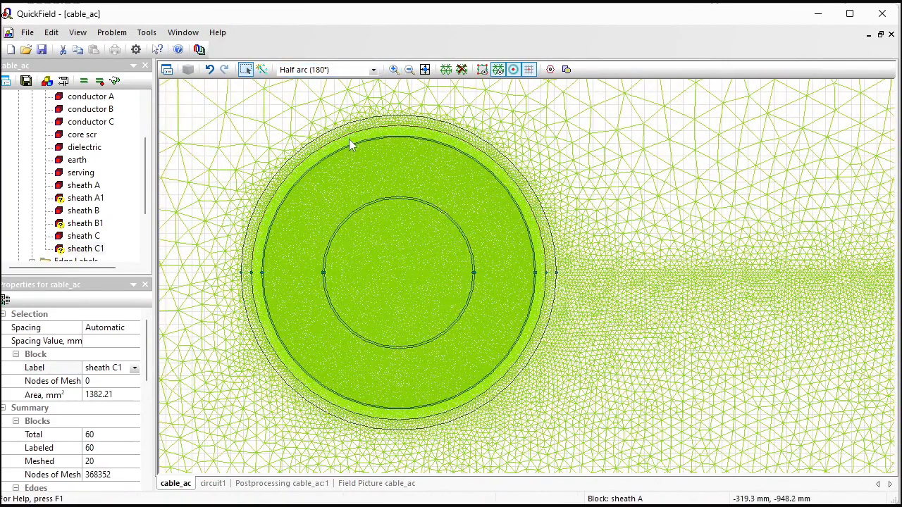
left_click(351, 143)
double_click(126, 368)
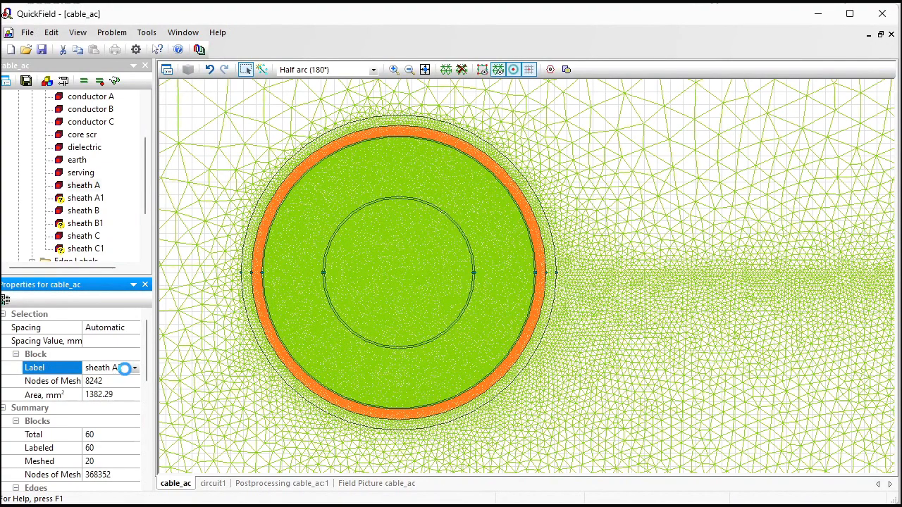
Relabel the sheath of the middle cable in the original model as sheath B2.
left_click_drag(768, 303, 148, 330)
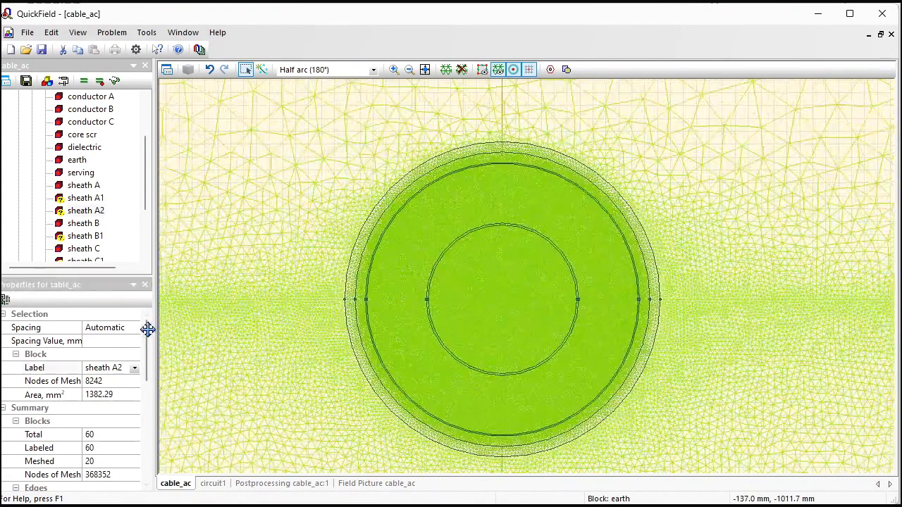
left_click(432, 177)
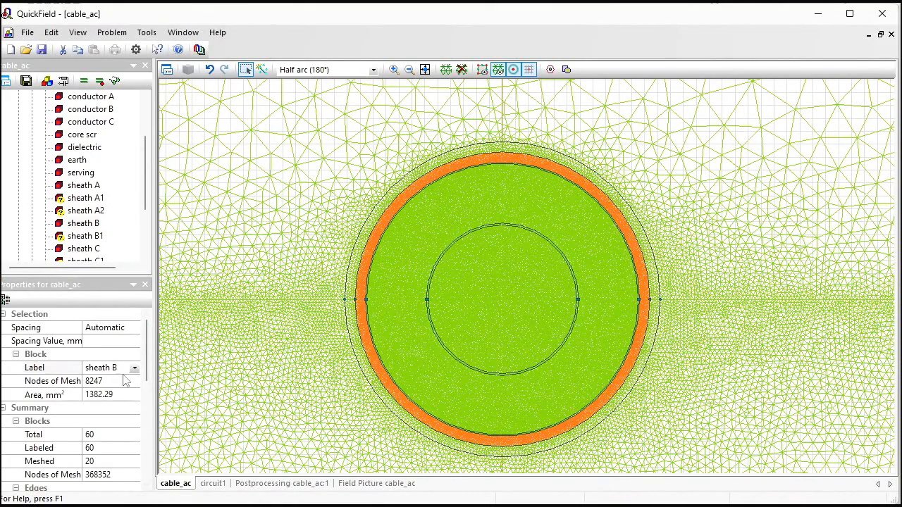
left_click(127, 368)
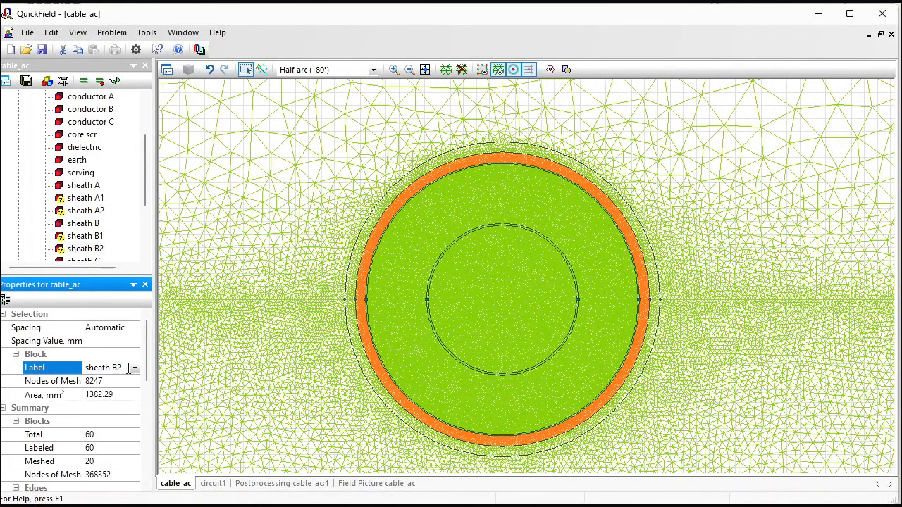
Relabel the sheath of the third cable in the original model as sheath C2.
left_click_drag(709, 256, 382, 250)
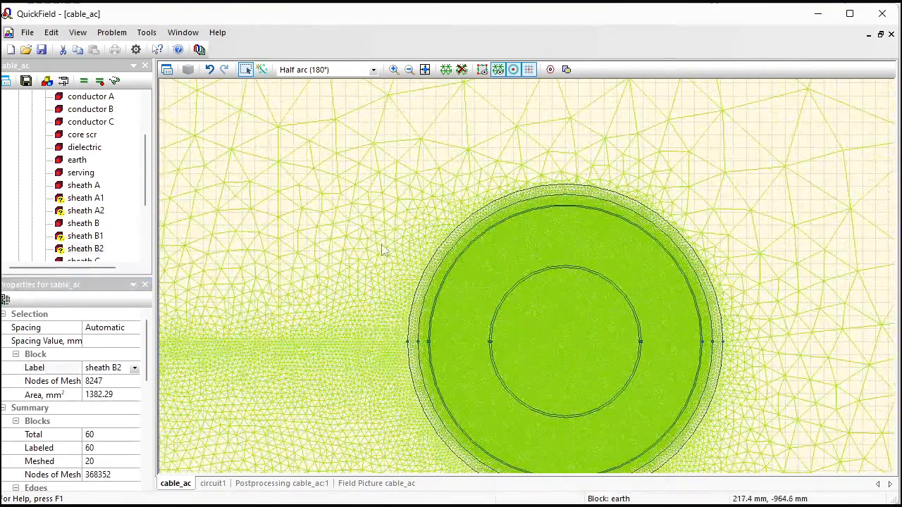
left_click(501, 221)
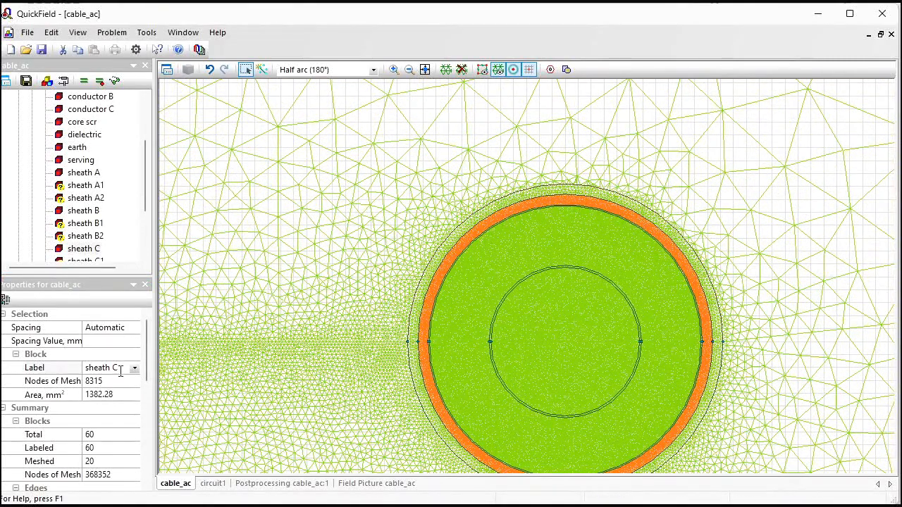
left_click(122, 368)
type("2")
key("Return")
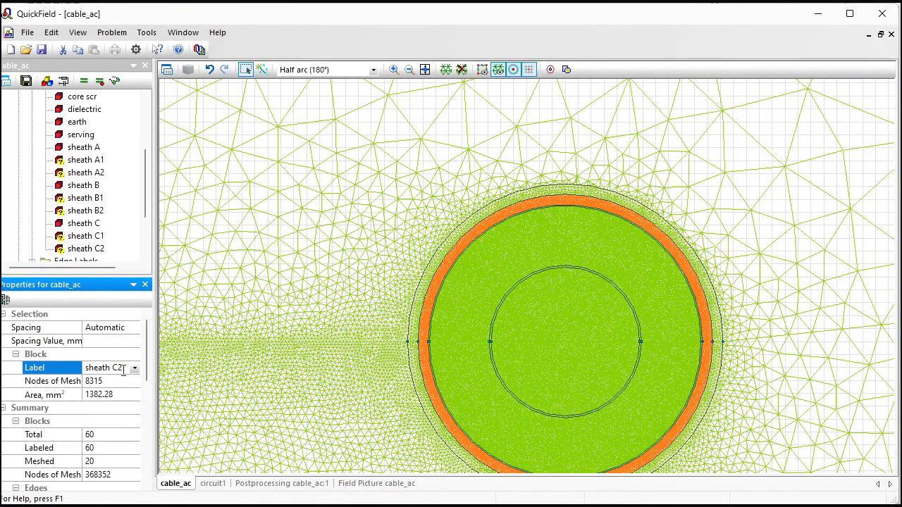
Relabel the sheath of the first cable in the right model copy as sheath A3.
left_click(425, 69)
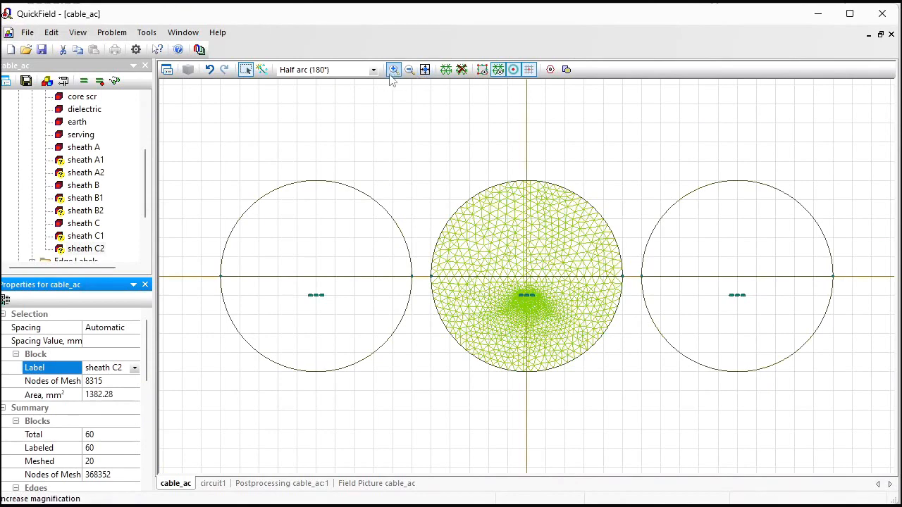
left_click(393, 69)
left_click_drag(725, 291, 748, 302)
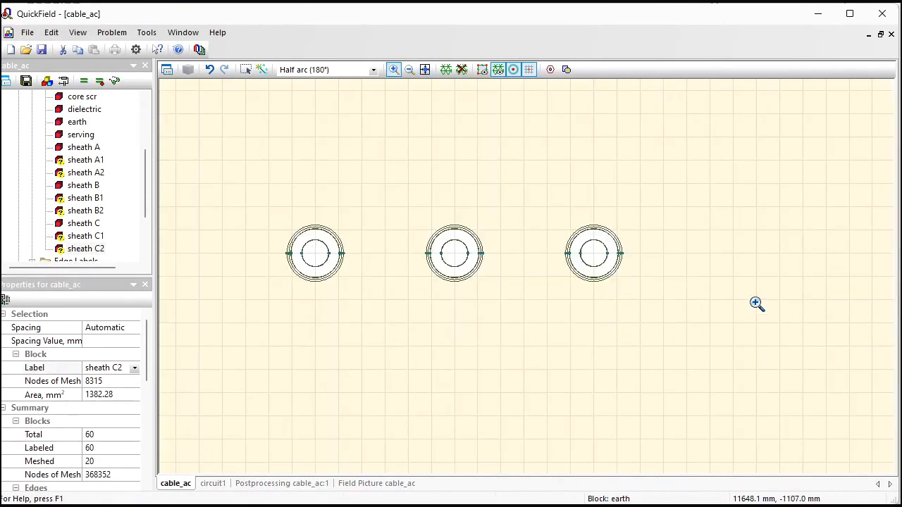
left_click_drag(276, 223, 640, 295)
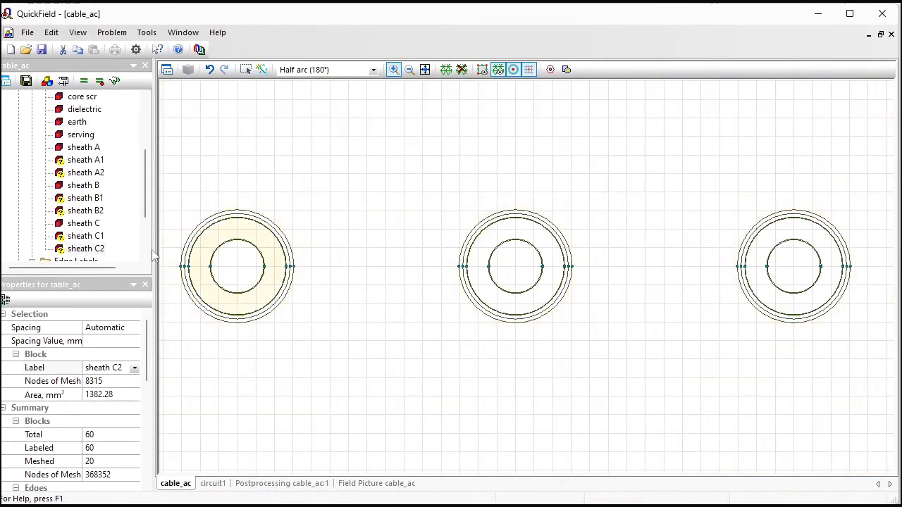
left_click_drag(187, 202, 589, 336)
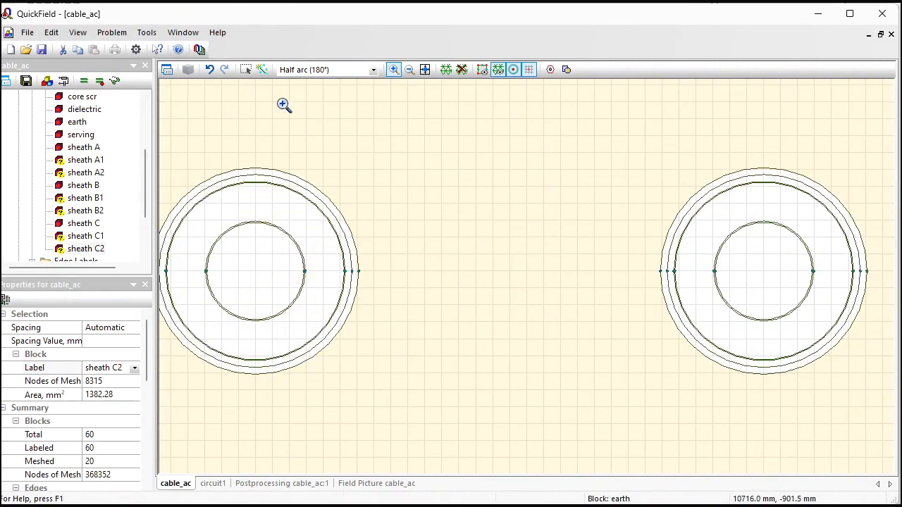
left_click(245, 69)
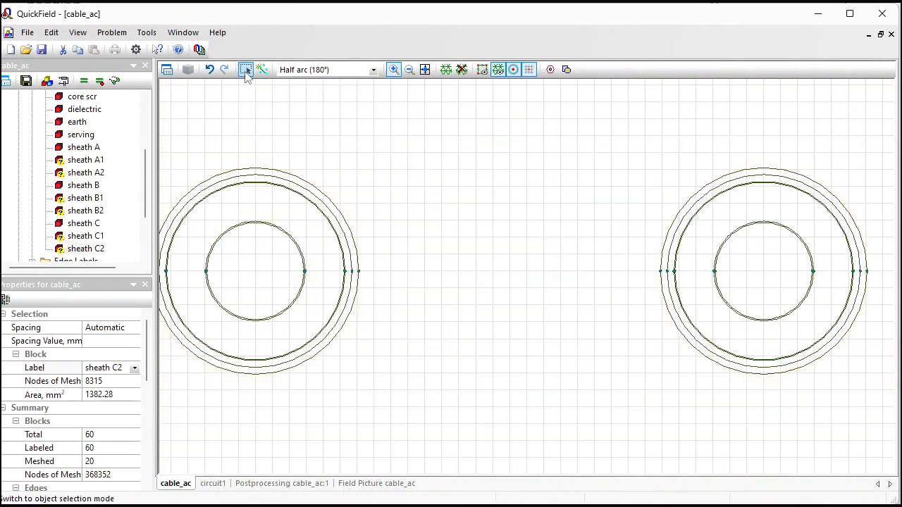
left_click(249, 184)
left_click(125, 367)
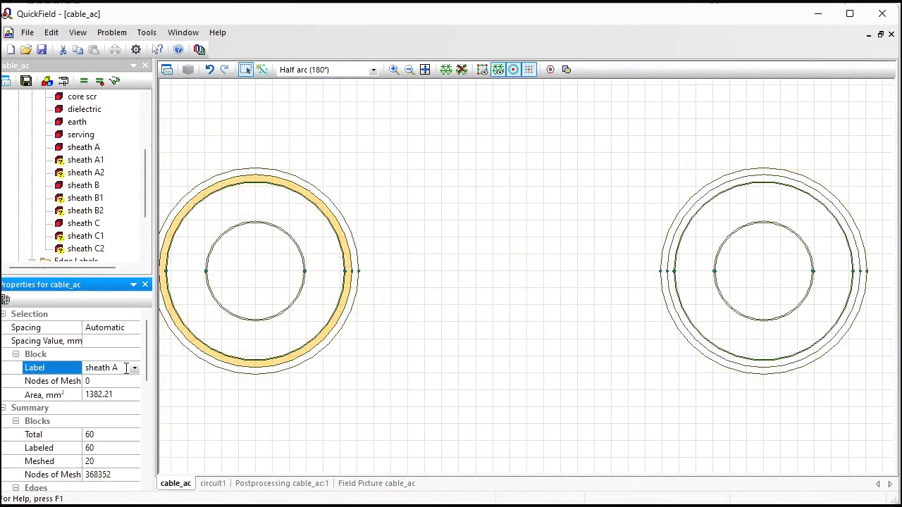
type("3")
key("Return")
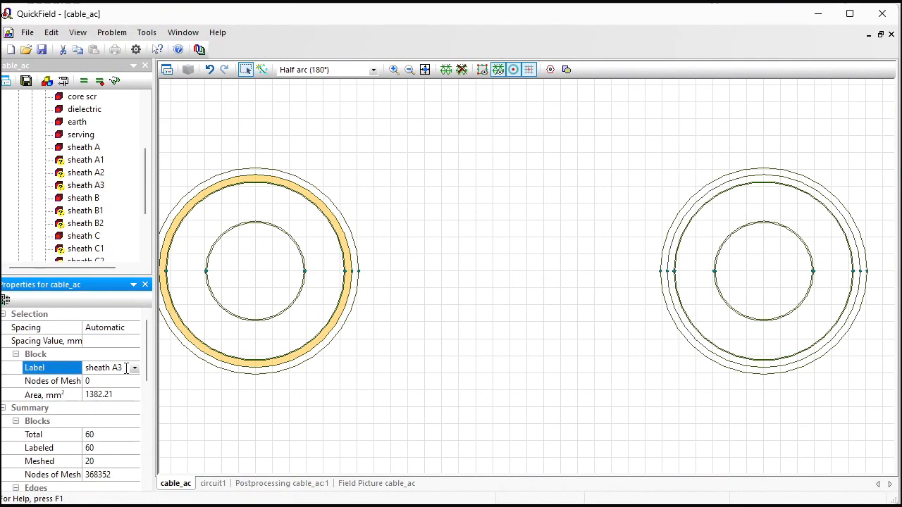
Relabel the sheath of the middle cable in the right model copy as sheath B3.
left_click(768, 182)
left_click(127, 368)
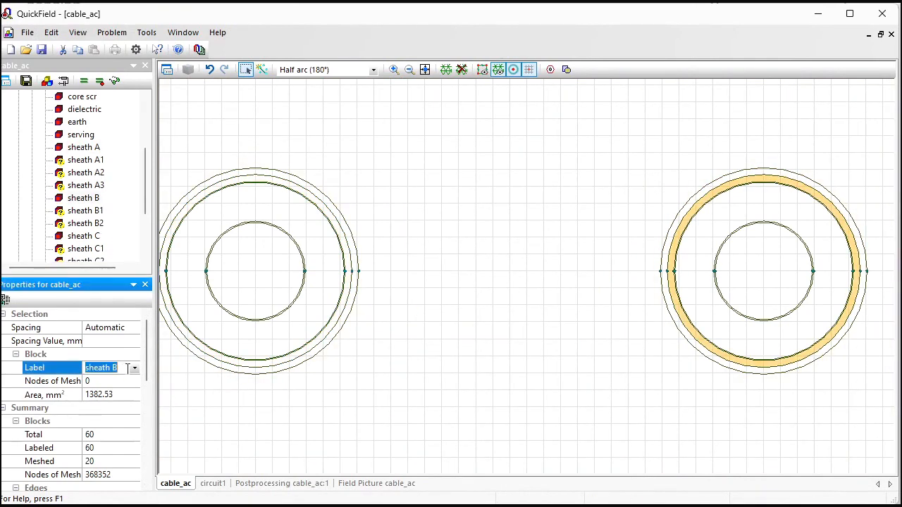
key("Return")
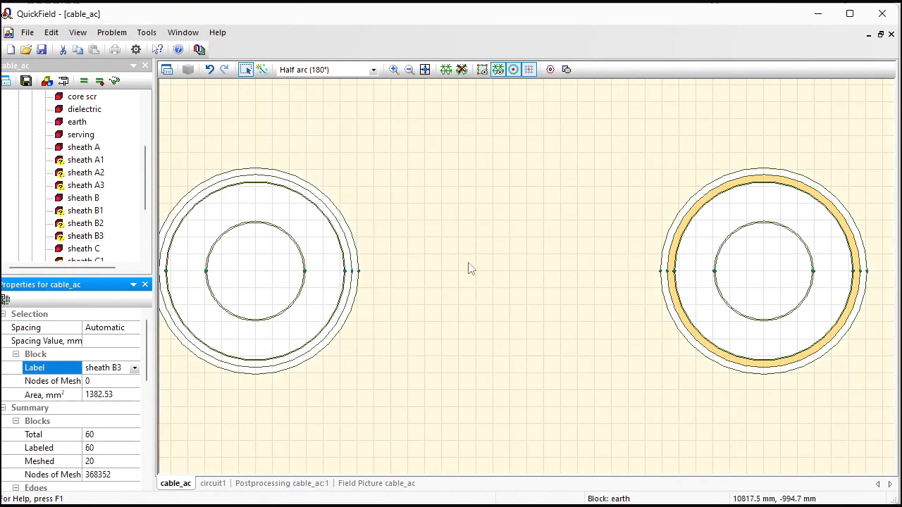
Relabel the sheath of the third cable in the right model copy as sheath C3.
left_click_drag(604, 275, 232, 268)
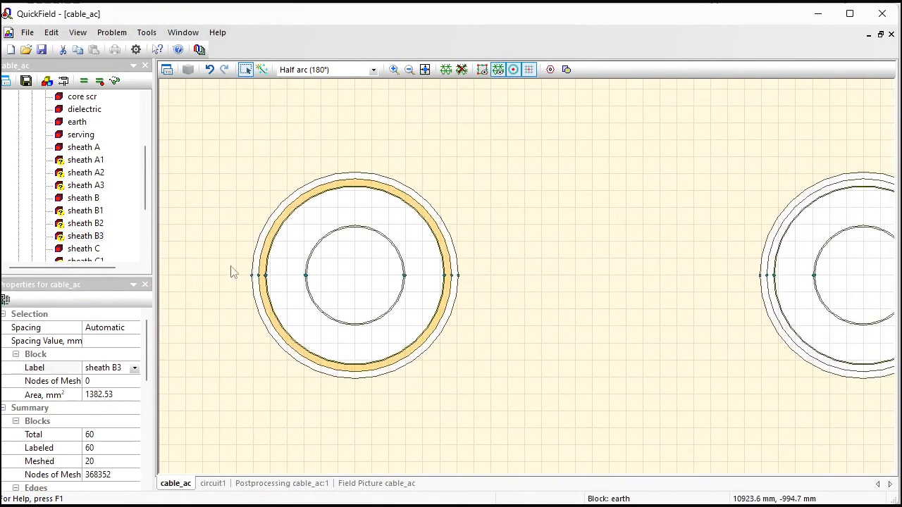
left_click(851, 186)
left_click(125, 367)
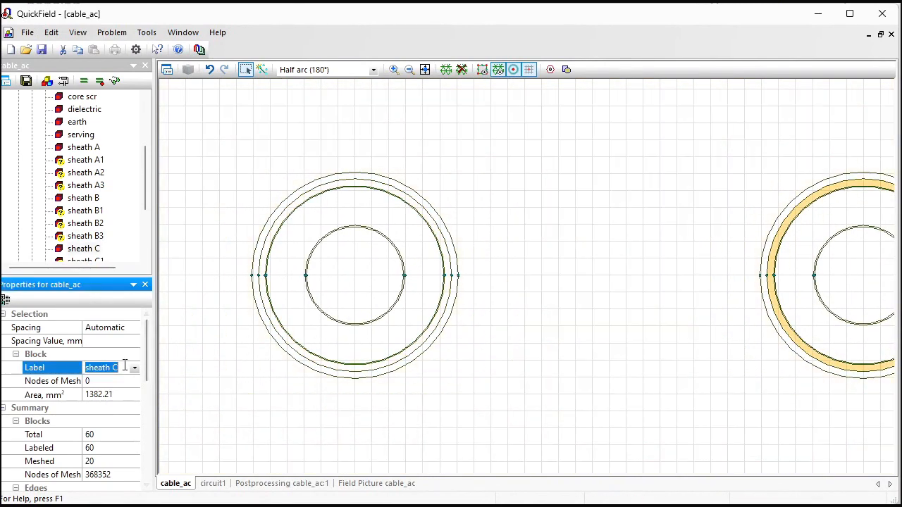
type("3")
key("Return")
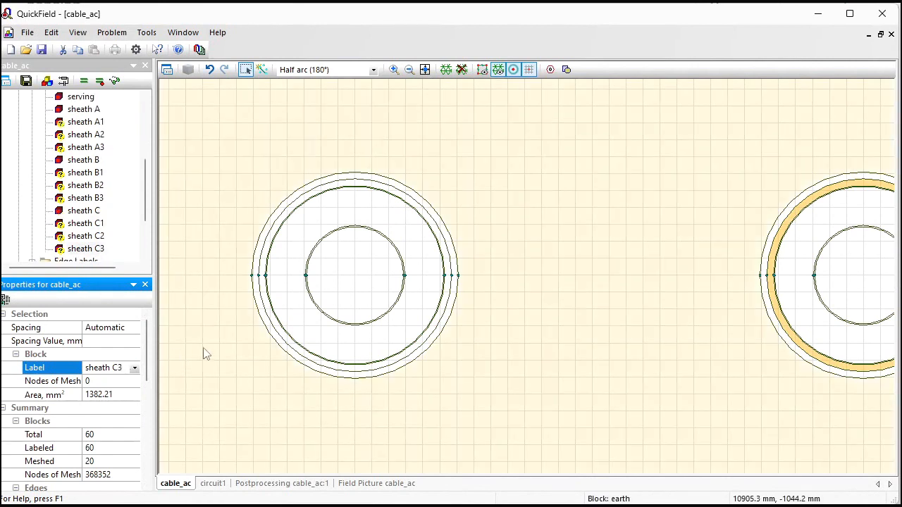
Define the sheath A1 block label with relative permeability 1 and conductivity 3.9e6 S/m, copying the conductivity value for reuse.
left_click(366, 259)
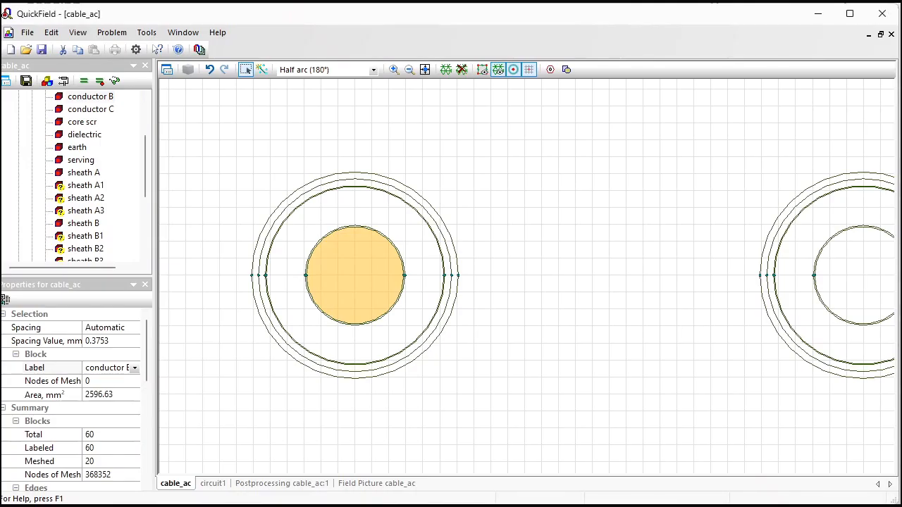
left_click(82, 186)
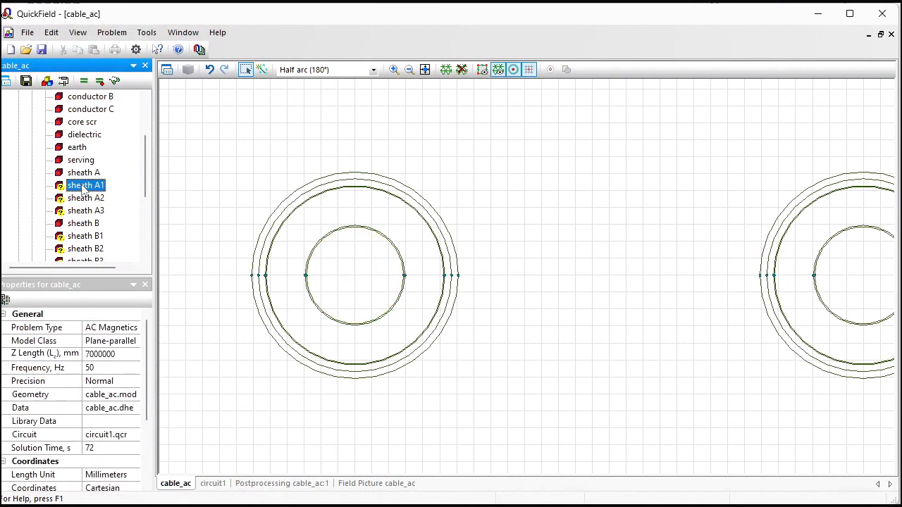
double_click(84, 187)
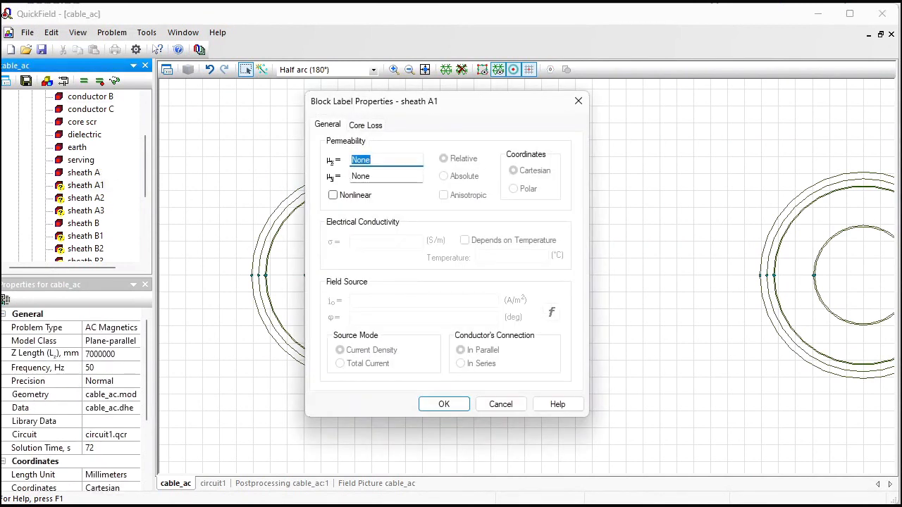
type("1")
double_click(369, 241)
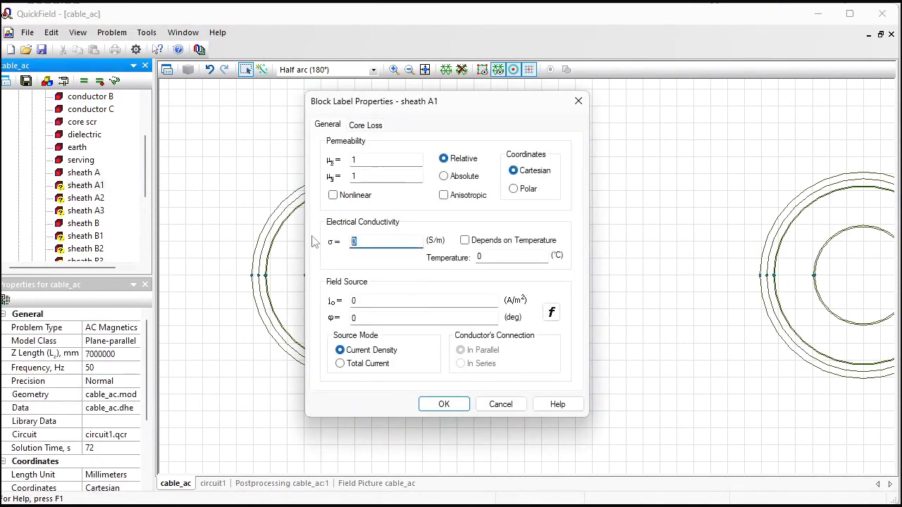
type("3.9e6")
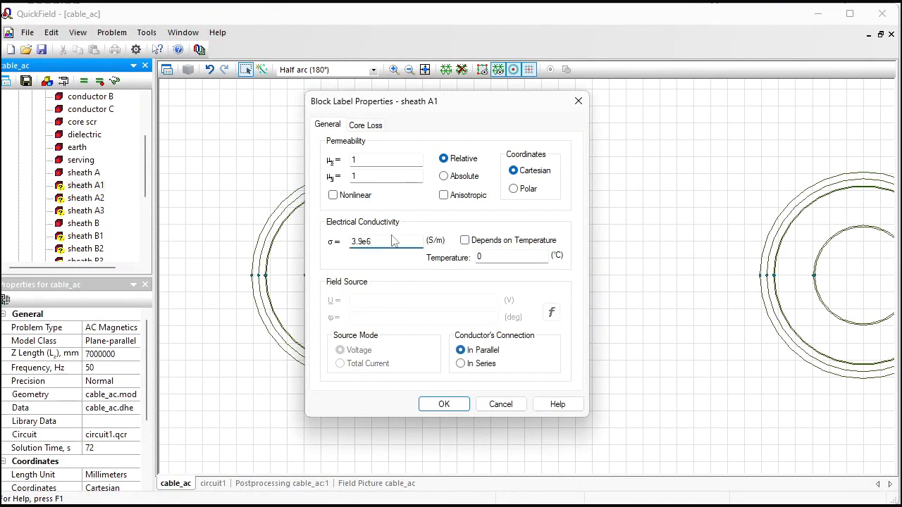
left_click_drag(393, 242, 314, 243)
key("ctrl+c")
key("Return")
Define the sheath A2 block label with relative permeability 1 and the copied conductivity of 3.9e6 S/m.
key("Down")
key("Return")
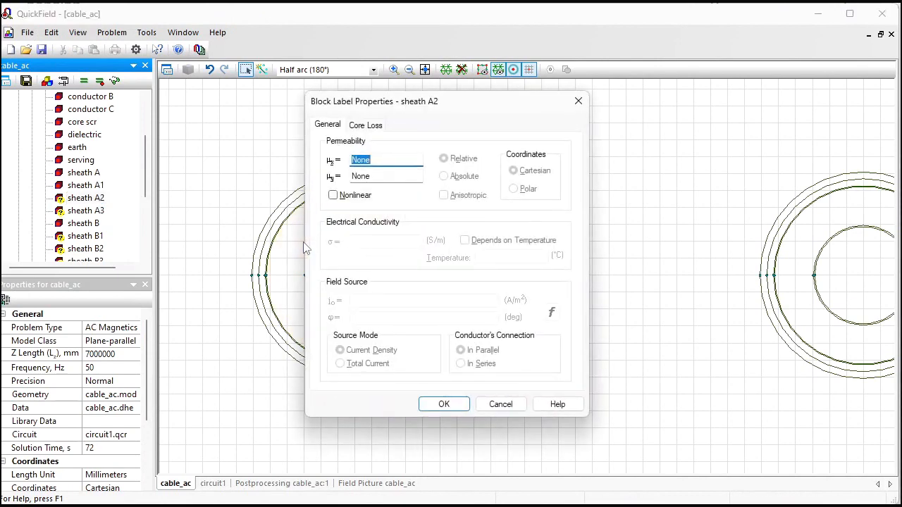
type("1")
left_click_drag(362, 241, 322, 241)
key("ctrl+v")
key("Return")
Define the sheath A3 block label with relative permeability 1 and electrical conductivity 3.9e6 S/m.
key("Down")
key("Return")
type("1")
left_click_drag(358, 240, 324, 244)
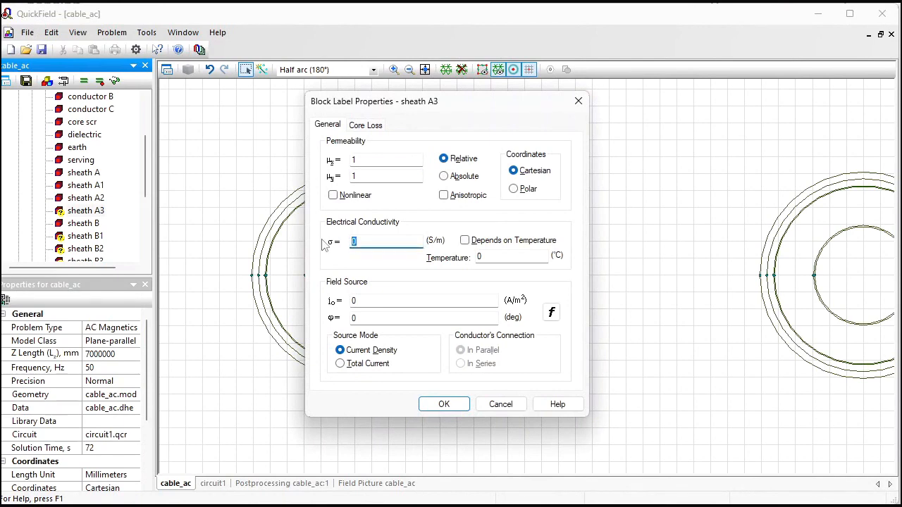
type("3.5e5")
key("Return")
Define the sheath B1 block label with relative permeability 1 and the copied conductivity of 3.9e6 S/m.
key("Down")
key("Down")
key("Return")
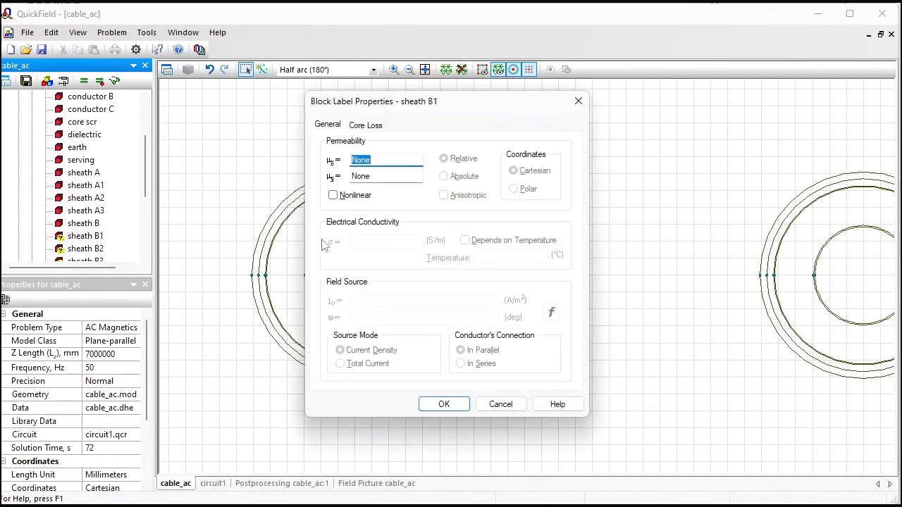
type("1")
left_click_drag(364, 241, 332, 244)
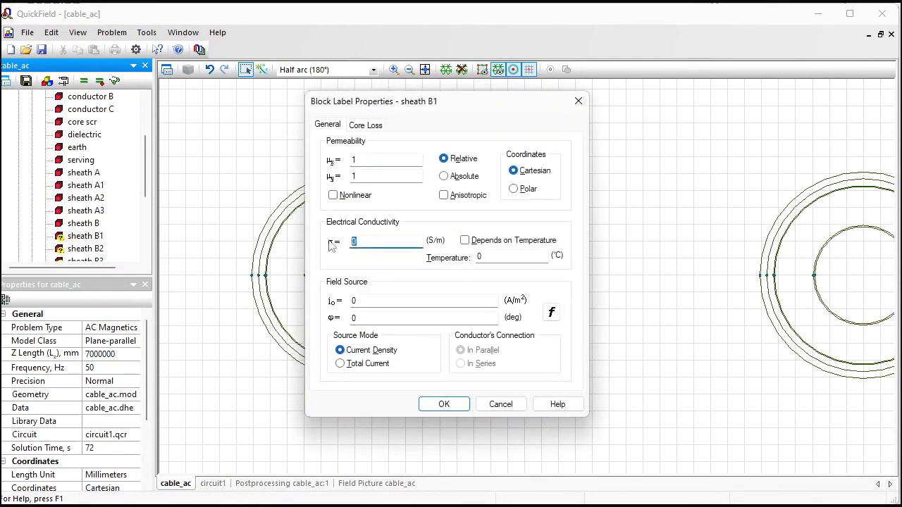
key("ctrl+v")
key("Return")
Define the sheath B2 block label with relative permeability 1 and the copied conductivity of 3.9e6 S/m.
key("Down")
key("Return")
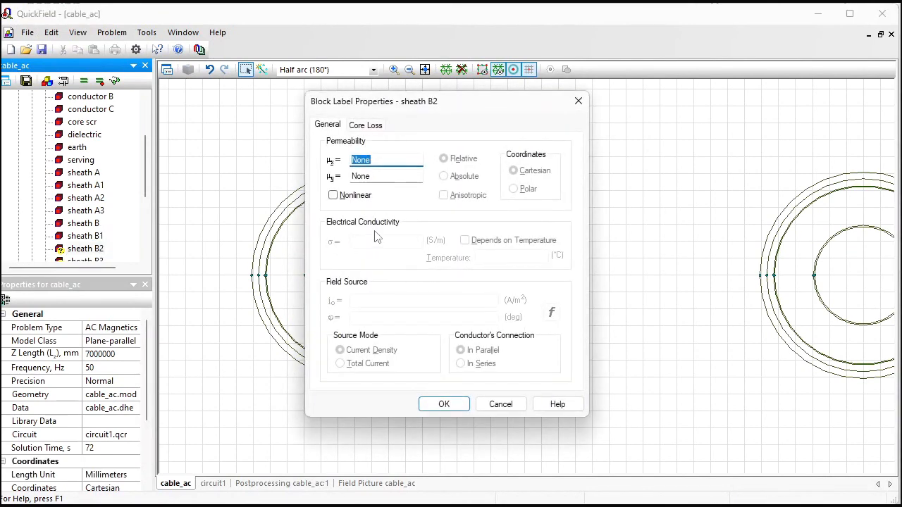
type("1")
left_click_drag(378, 241, 334, 243)
key("ctrl+v")
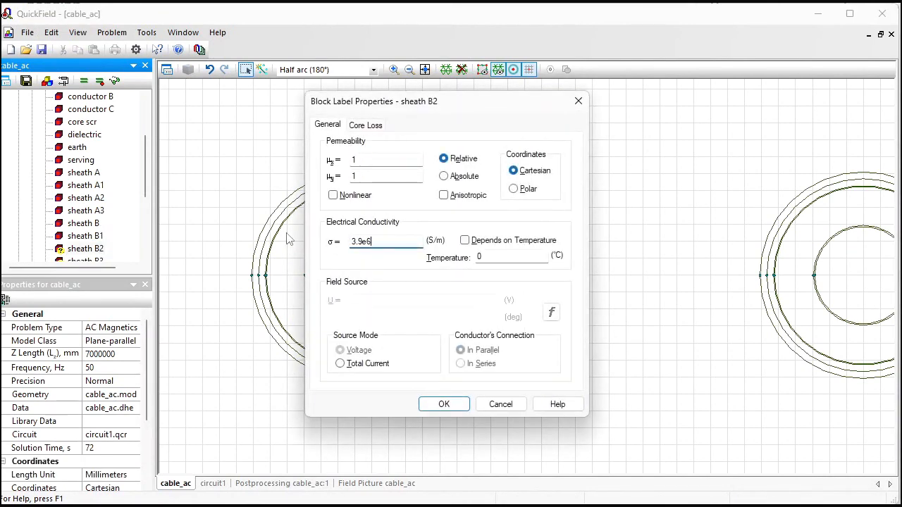
key("Return")
Check the material properties entered for the sheath B1 block label and leave them as they are.
key("Up")
key("Return")
key("Escape")
key("Down")
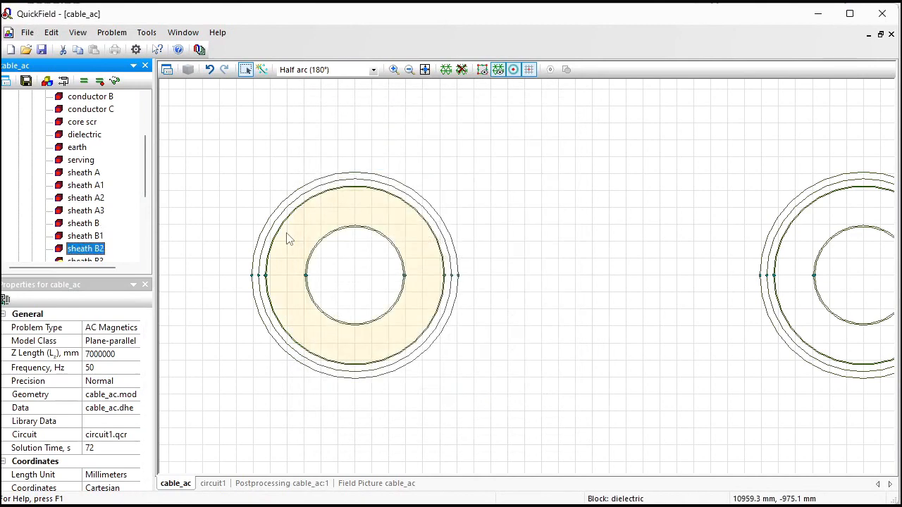
Define the sheath B3 block label with relative permeability 1.
key("Down")
key("Return")
type("1")
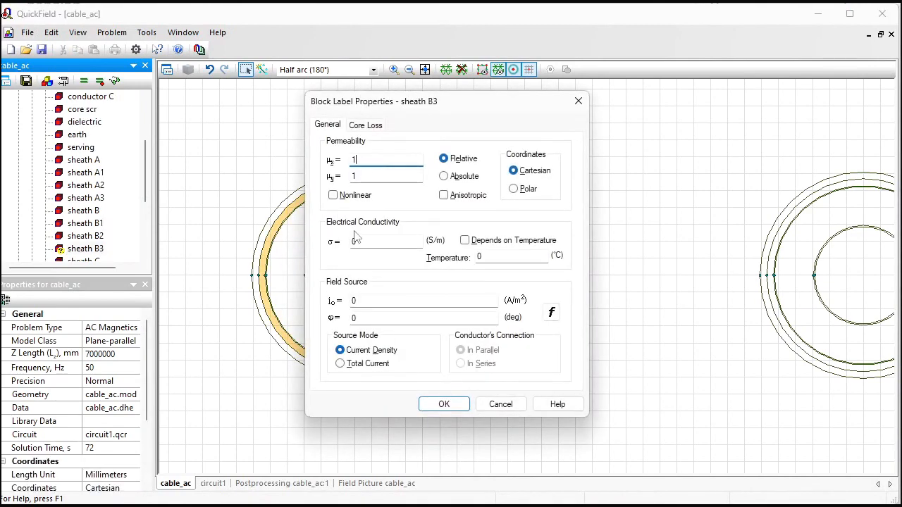
key("Return")
Define the sheath C1 block label with relative permeability 1 and electrical conductivity 3.9e6 S/m.
key("Down")
key("Down")
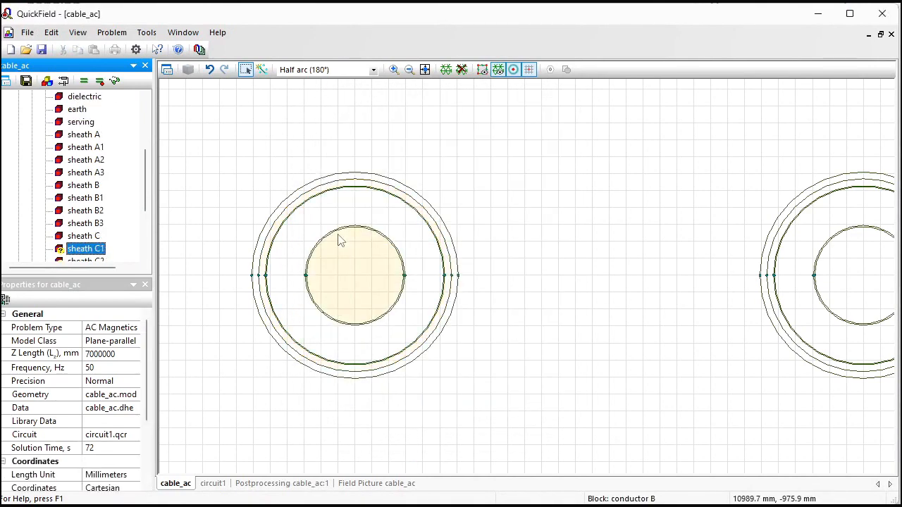
key("Return")
type("1")
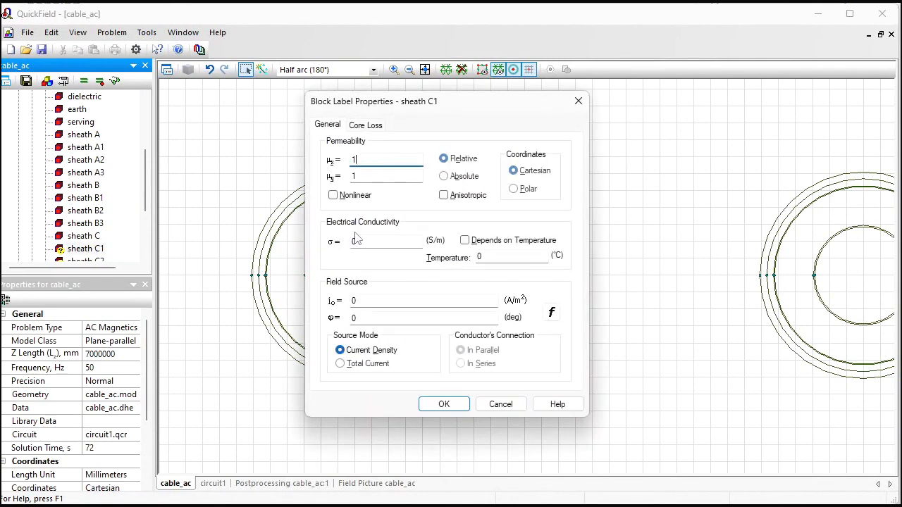
double_click(358, 241)
type("3.9e6")
key("Return")
Define the sheath C2 block label with relative permeability 1 and electrical conductivity 3.9e6 S/m.
key("Down")
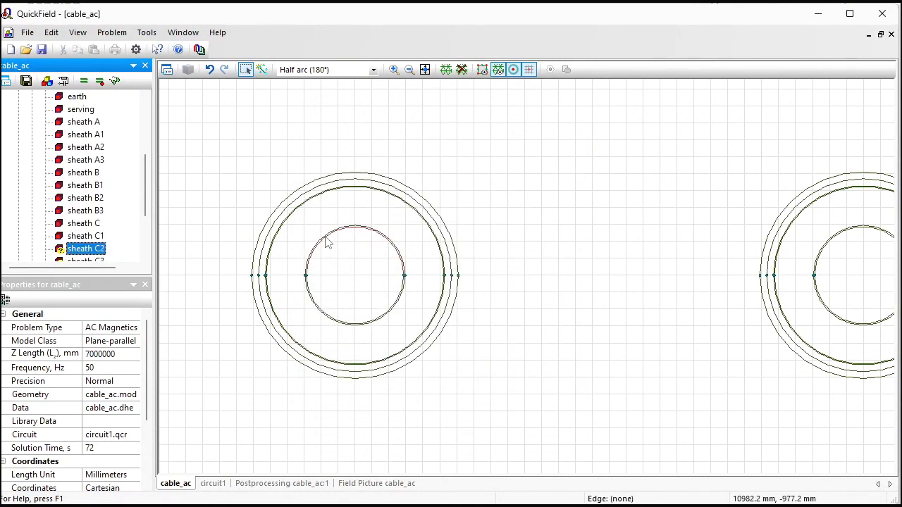
key("Return")
type("1")
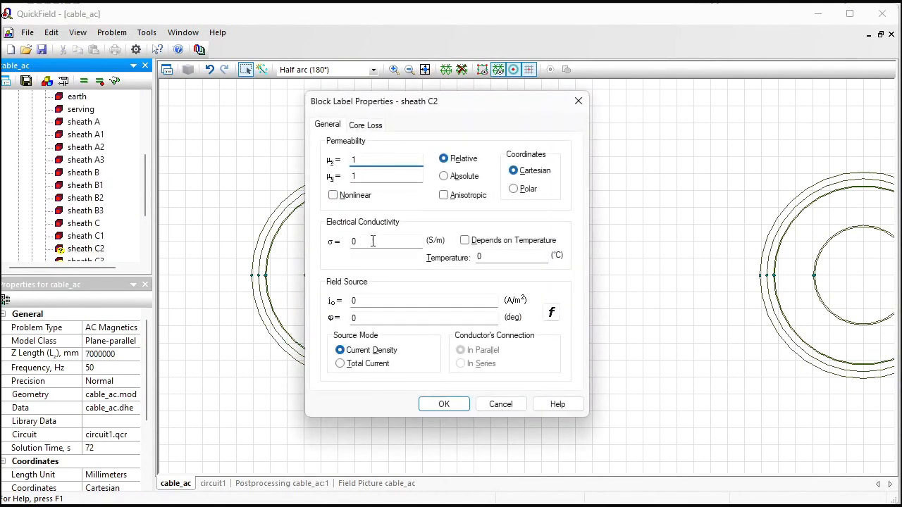
double_click(372, 241)
type("3.9e6")
key("Return")
Define the sheath C3 block label with relative permeability 1 and the same electrical conductivity as the other sheaths.
key("Down")
key("Return")
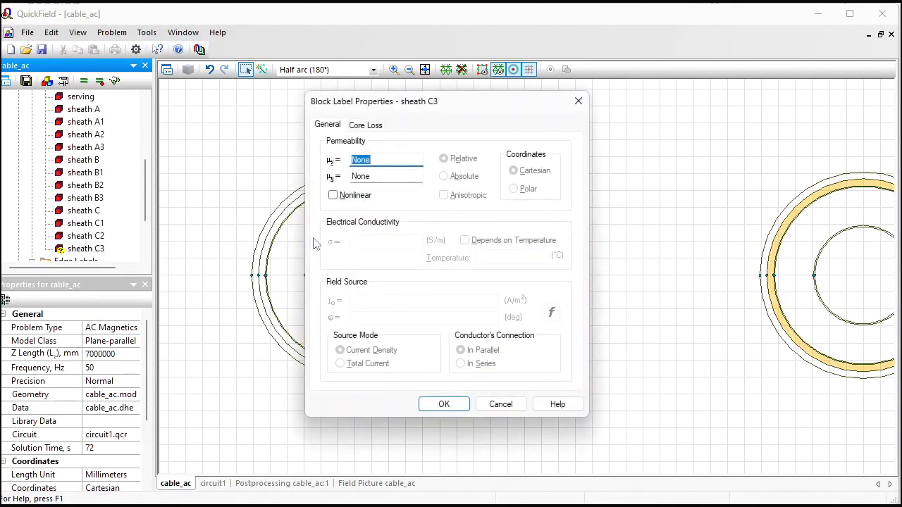
type("1")
left_click_drag(376, 240, 331, 242)
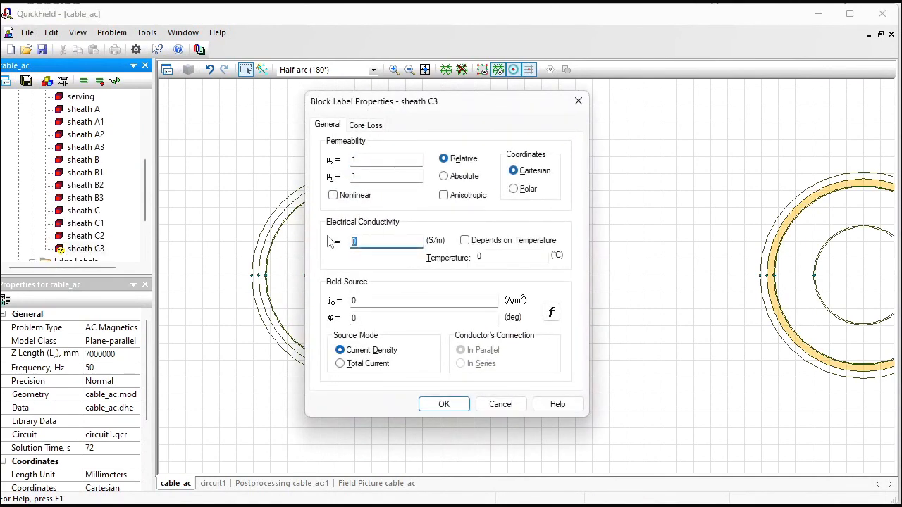
key("Return")
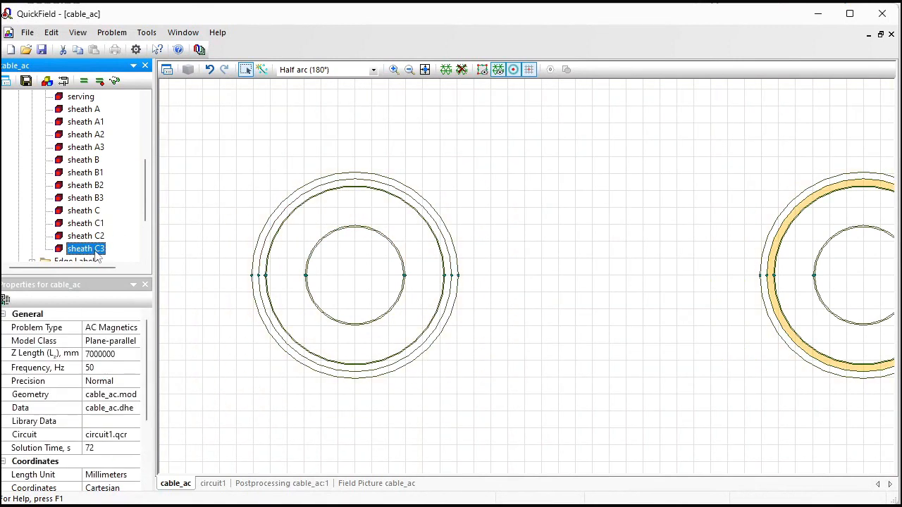
Delete the old sheath C, sheath B and sheath A block labels from the problem data.
left_click(85, 210)
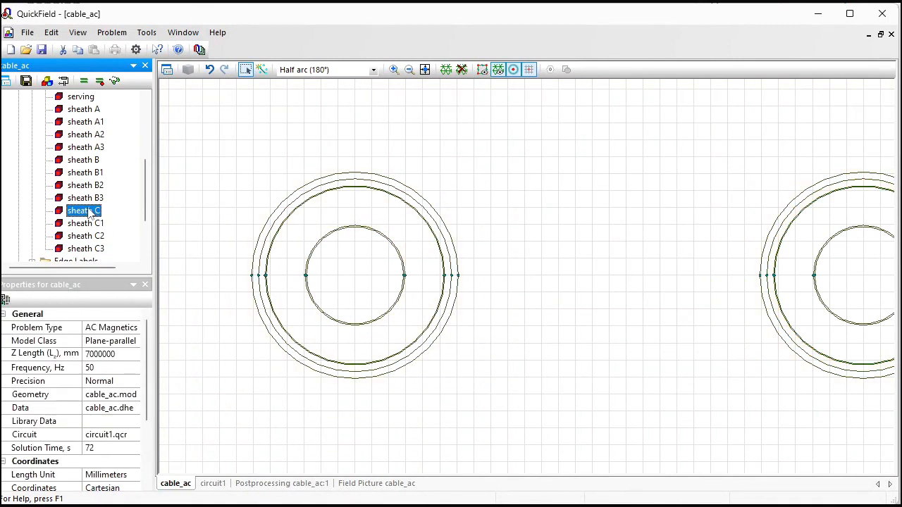
key("Delete")
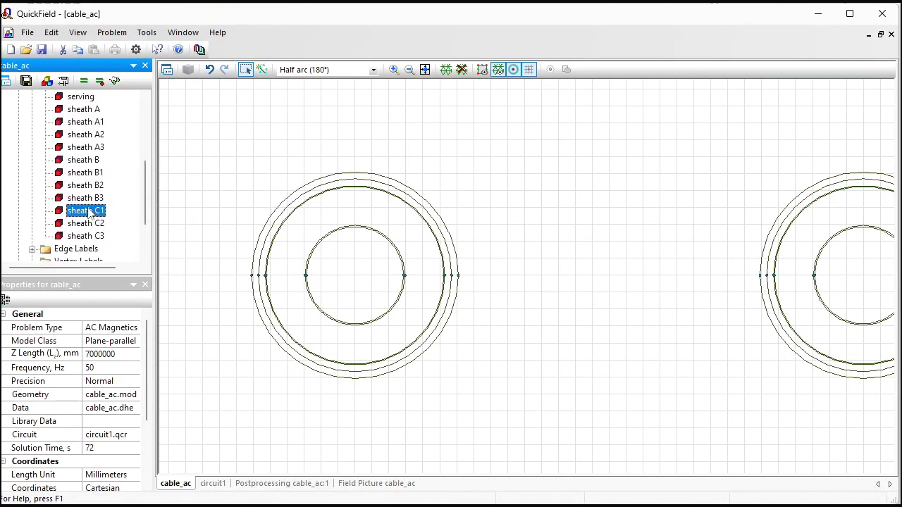
left_click(84, 162)
key("Delete")
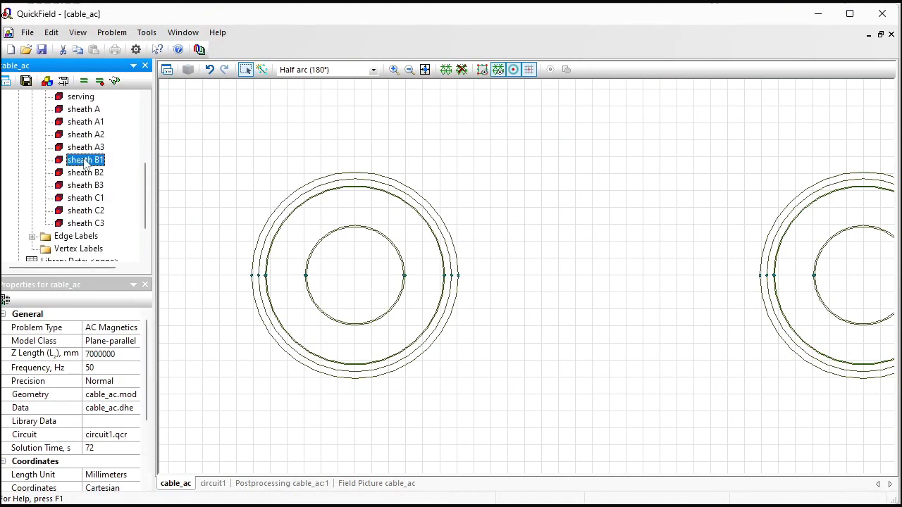
left_click(83, 110)
key("Delete")
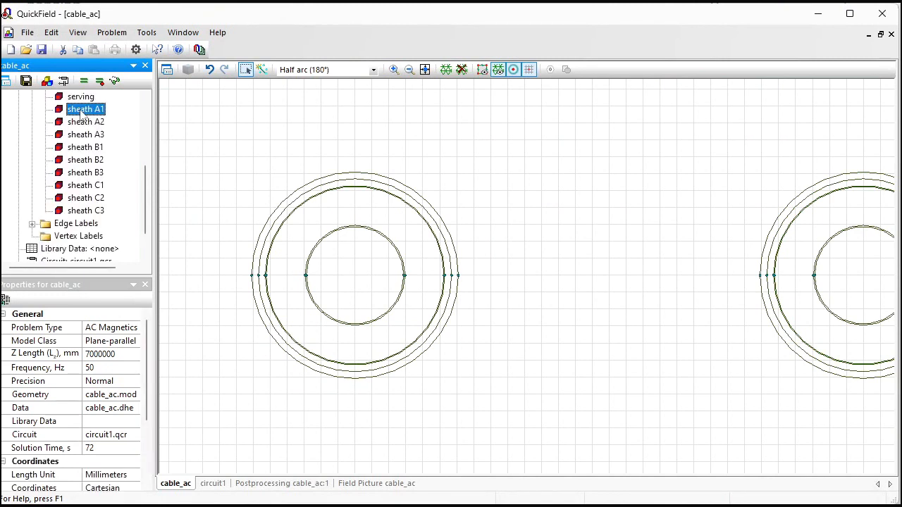
Open the circuit1 schematic and delete its outdated sheath A, sheath B and sheath C blocks.
left_click_drag(140, 198, 142, 143)
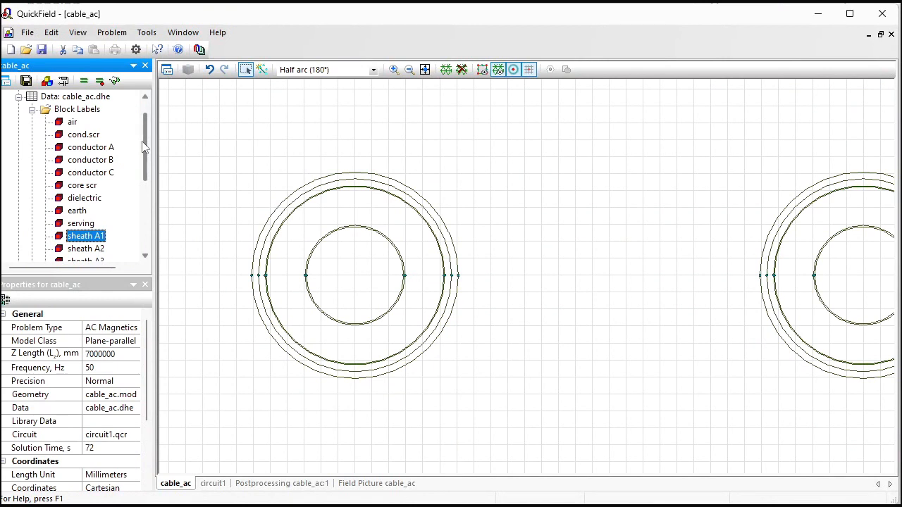
left_click(425, 69)
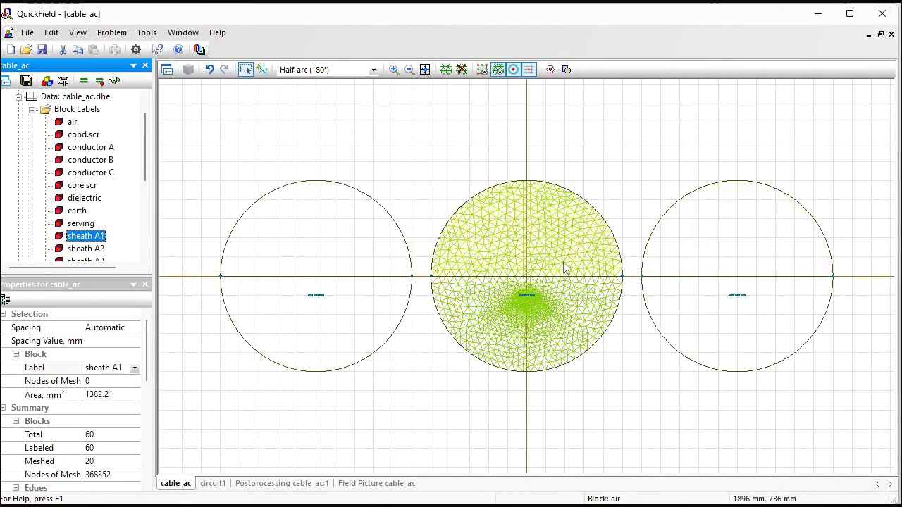
left_click_drag(144, 143, 144, 206)
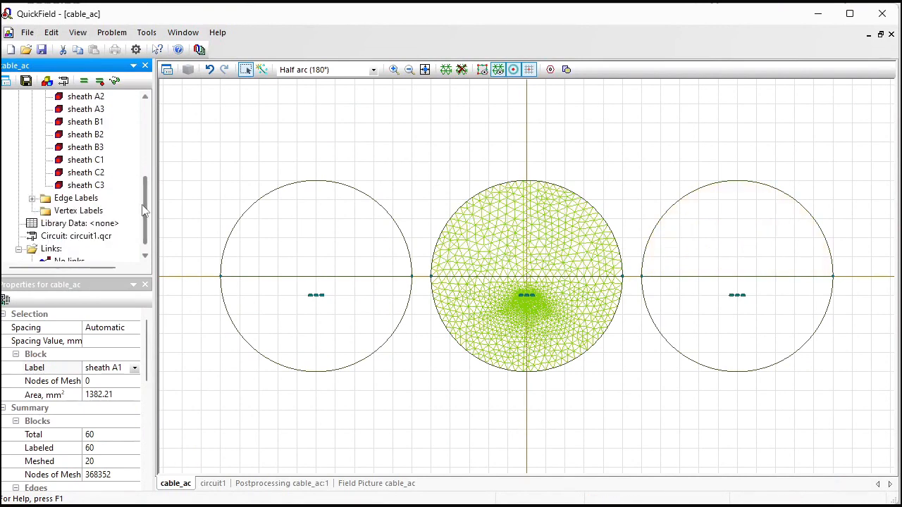
double_click(76, 235)
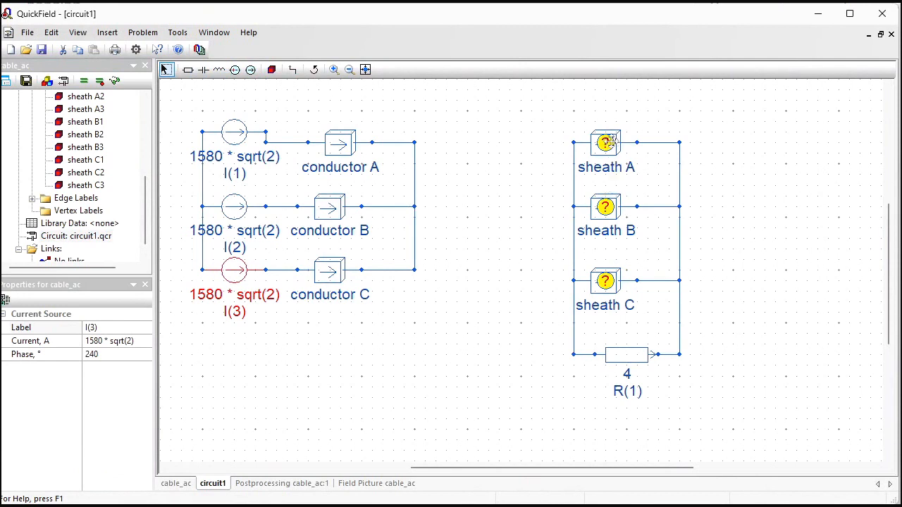
left_click(610, 141)
key("Delete")
left_click(607, 204)
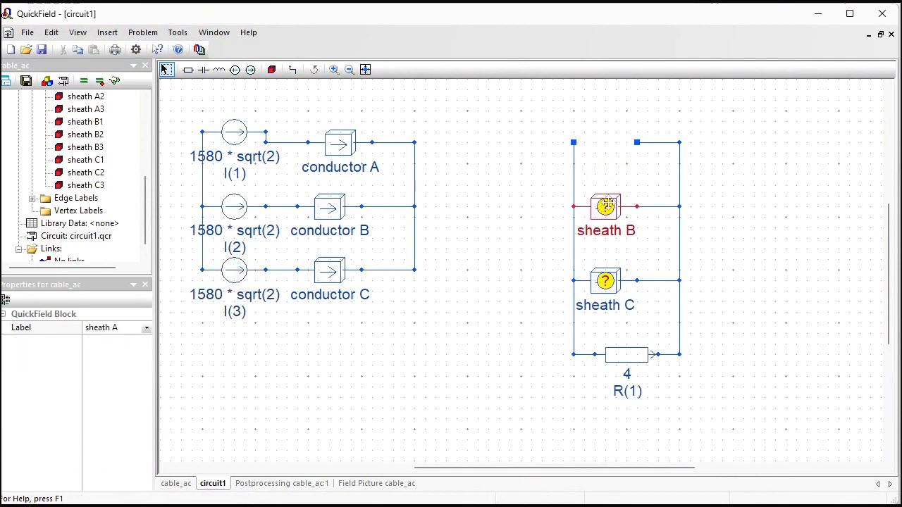
key("Delete")
left_click(607, 279)
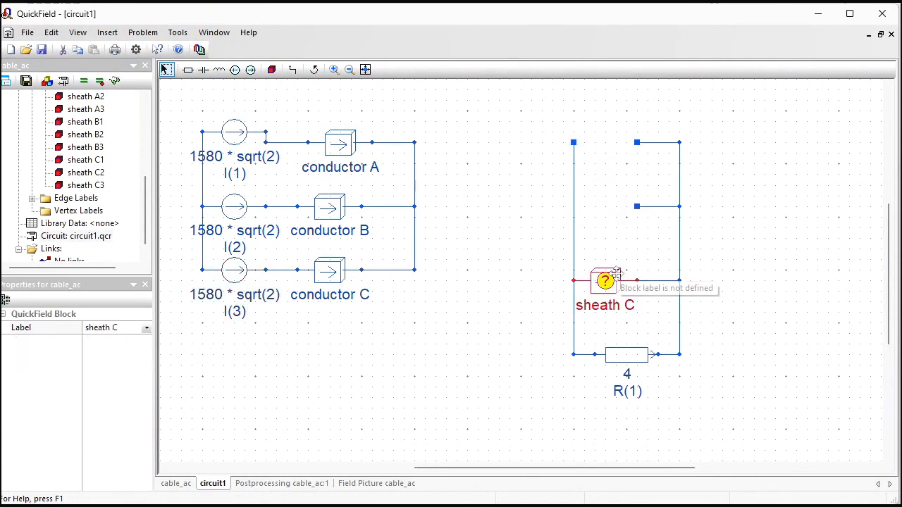
key("Delete")
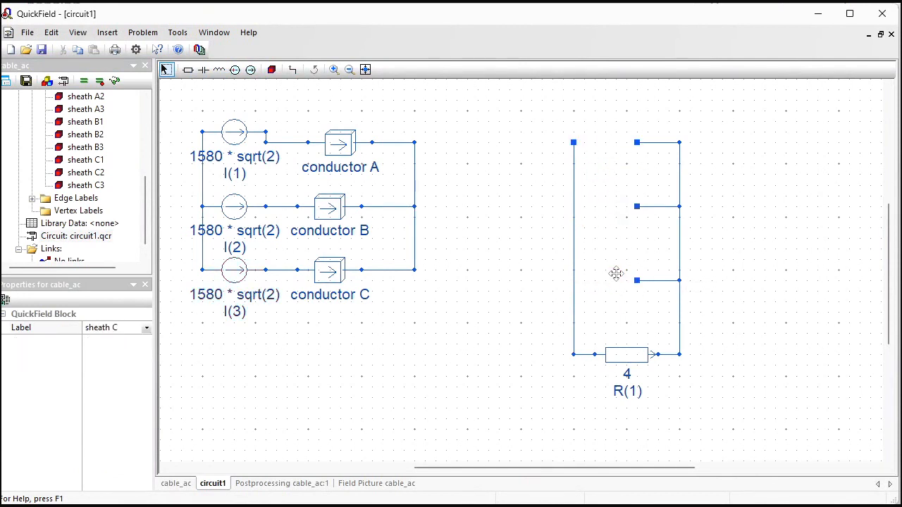
Delete the leftover wire stubs and connecting wires on the output side of the removed sheath blocks.
right_click(620, 134)
left_click(604, 134)
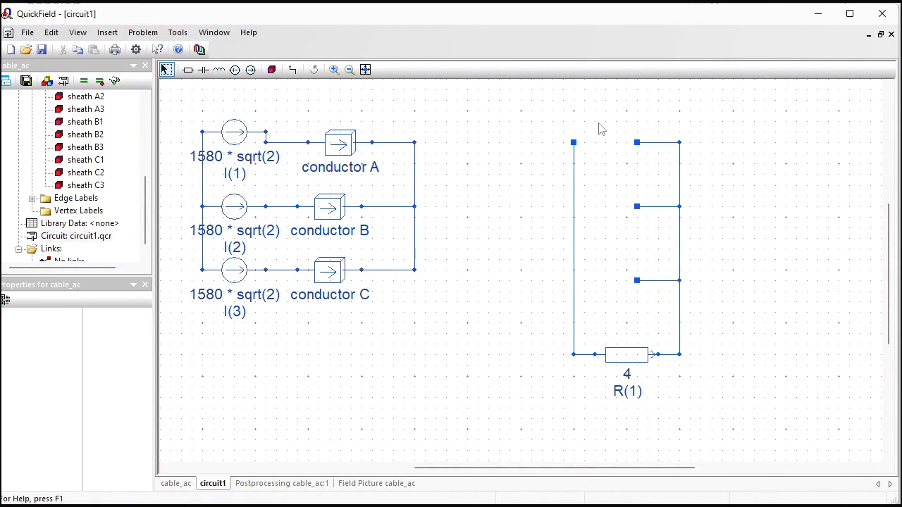
left_click_drag(598, 122, 728, 294)
key("Delete")
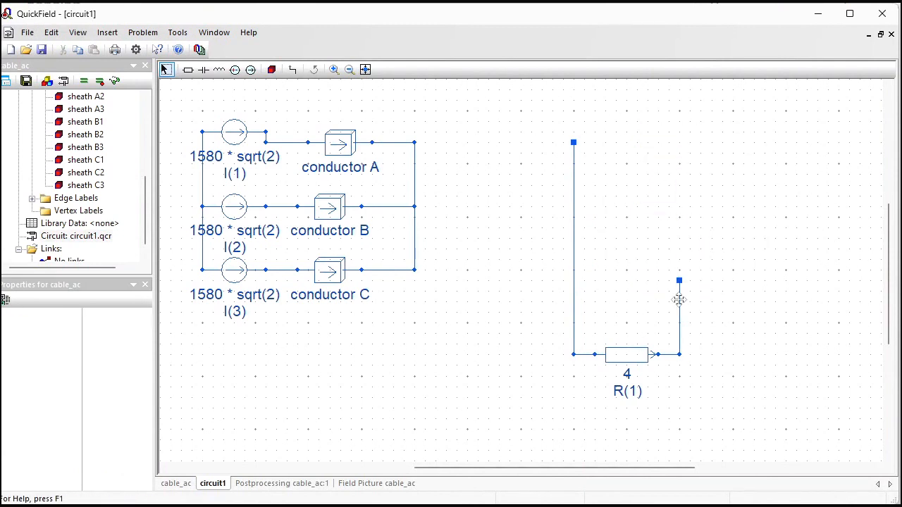
Place the sheath A1, sheath B1 and sheath C1 blocks in the circuit, one below the other, above resistor R(1).
left_click_drag(144, 191, 144, 164)
left_click_drag(85, 146, 607, 143)
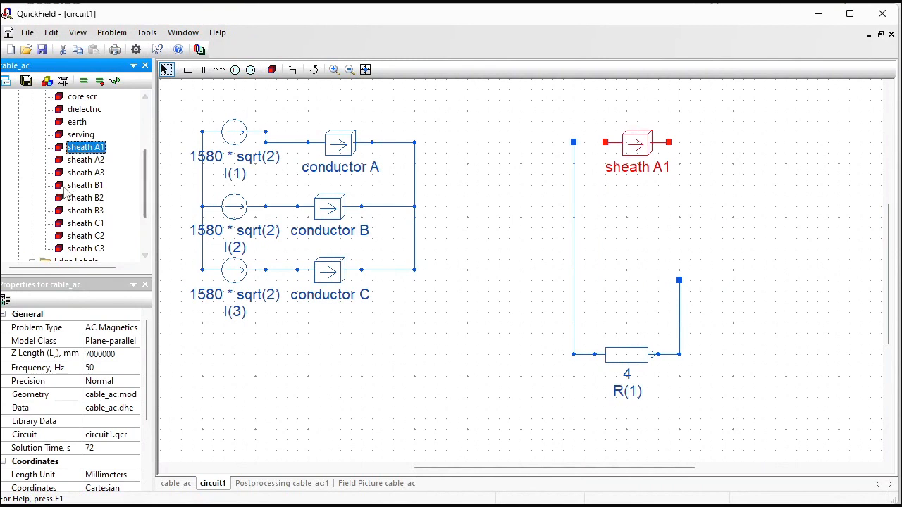
left_click_drag(65, 188, 607, 197)
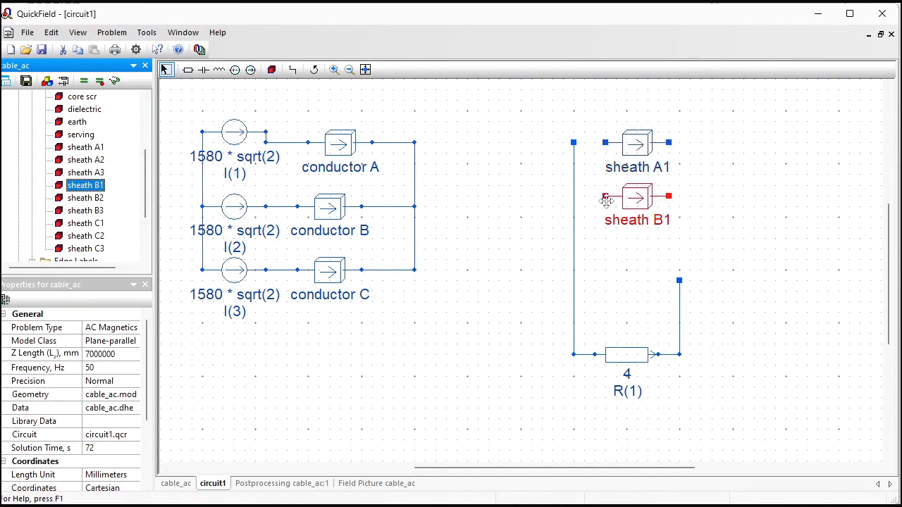
left_click_drag(67, 224, 604, 263)
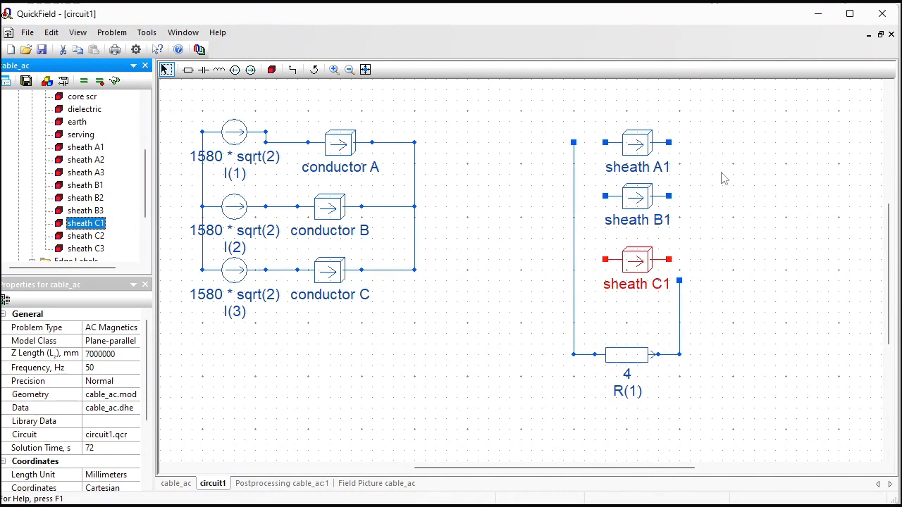
Add the sheath B2 and sheath C3 blocks in series after sheath A1.
left_click(70, 200)
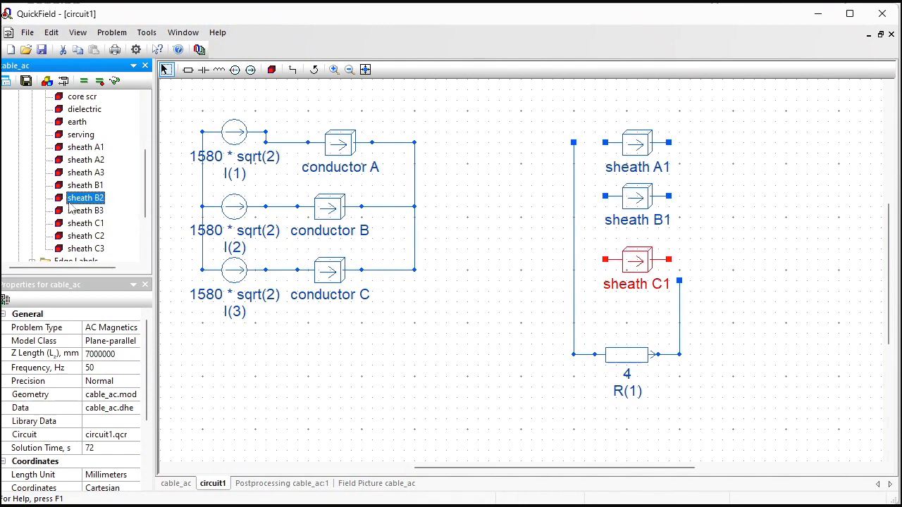
left_click_drag(70, 204, 668, 139)
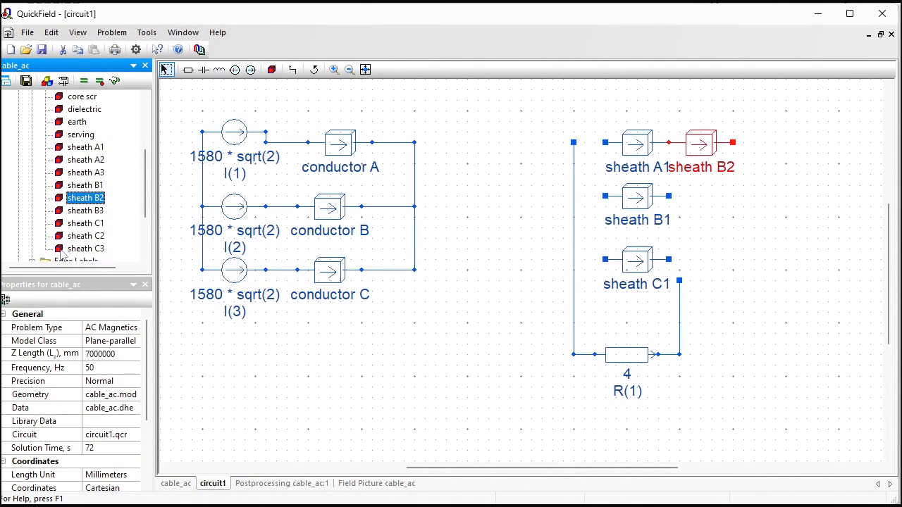
left_click_drag(63, 250, 737, 142)
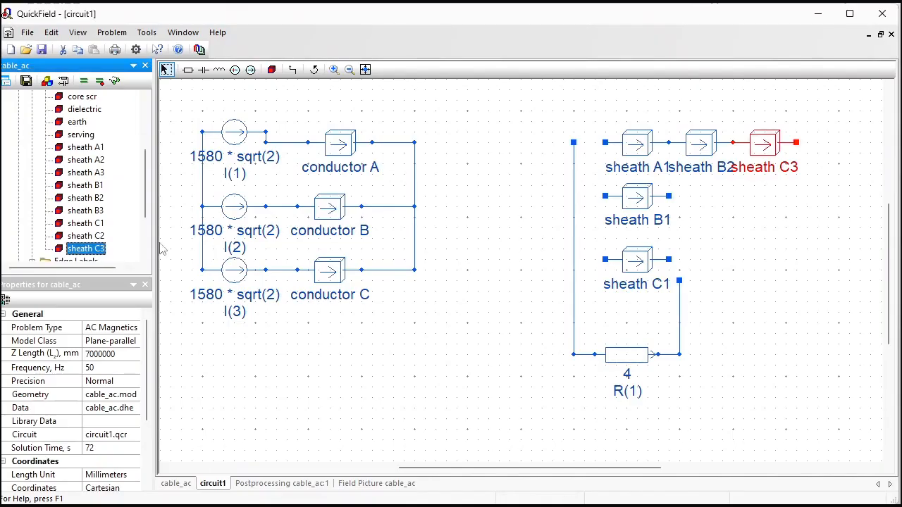
Add sheath C2 and sheath A3 in series after sheath B1, and sheath A2 and sheath B3 in series after sheath C1.
left_click(76, 236)
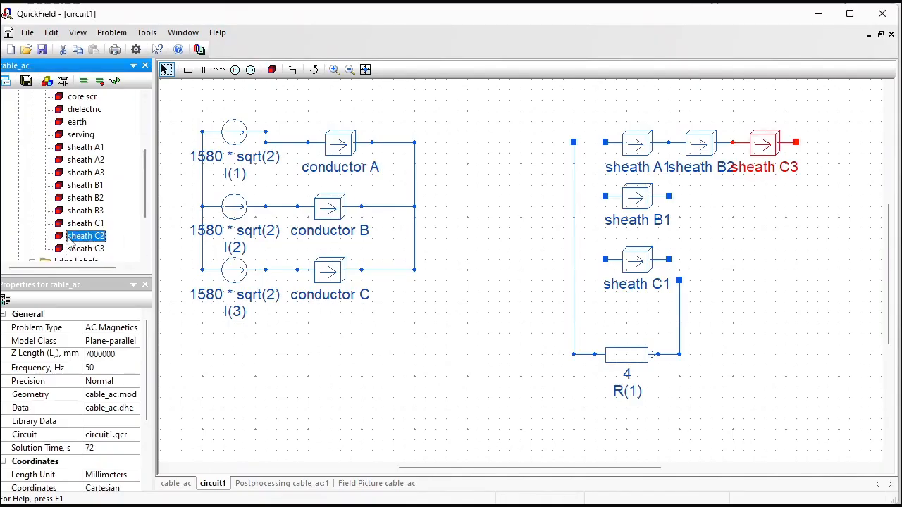
left_click_drag(680, 198, 678, 198)
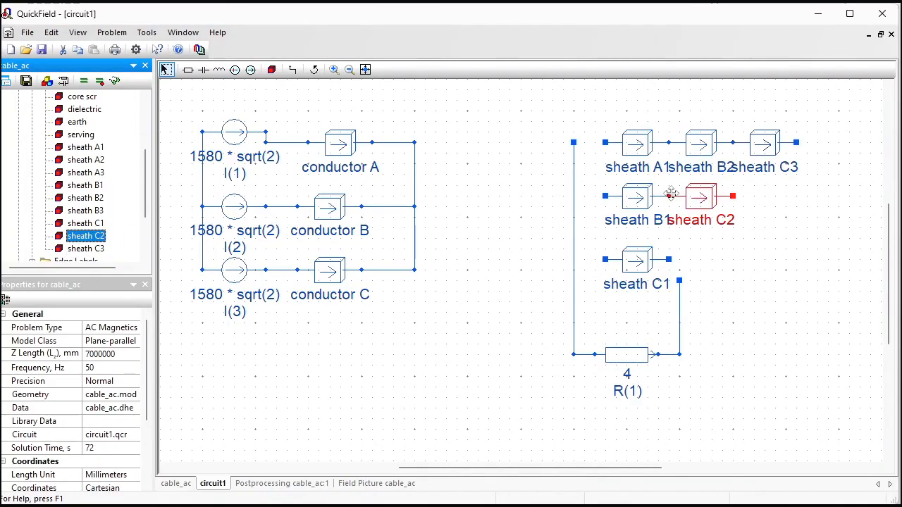
left_click_drag(77, 173, 734, 198)
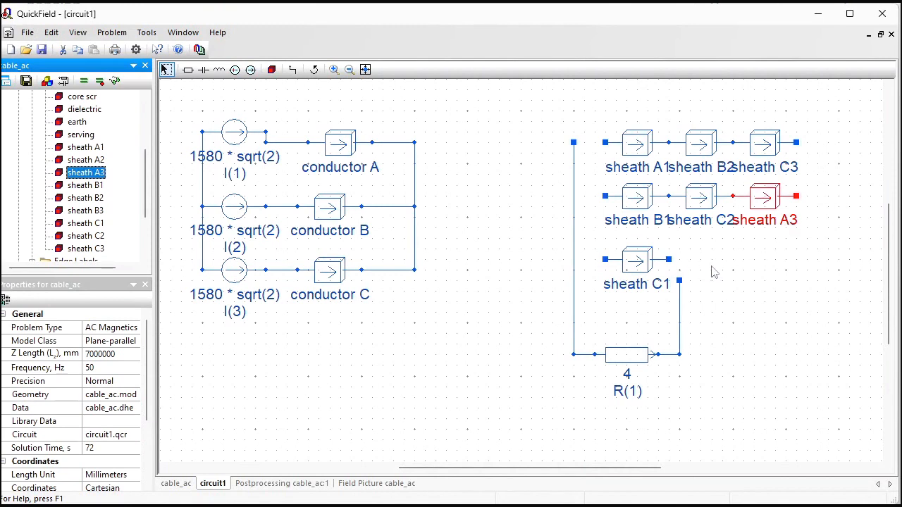
left_click_drag(71, 160, 669, 260)
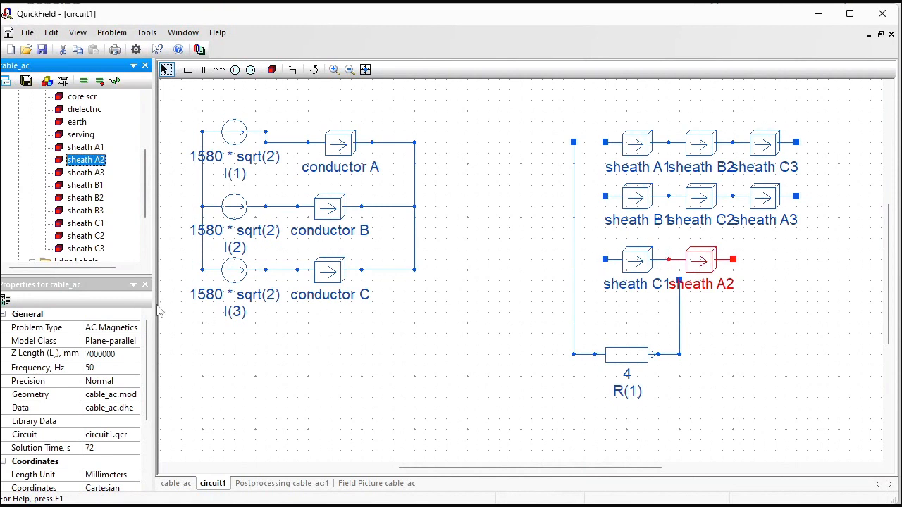
left_click_drag(69, 210, 733, 258)
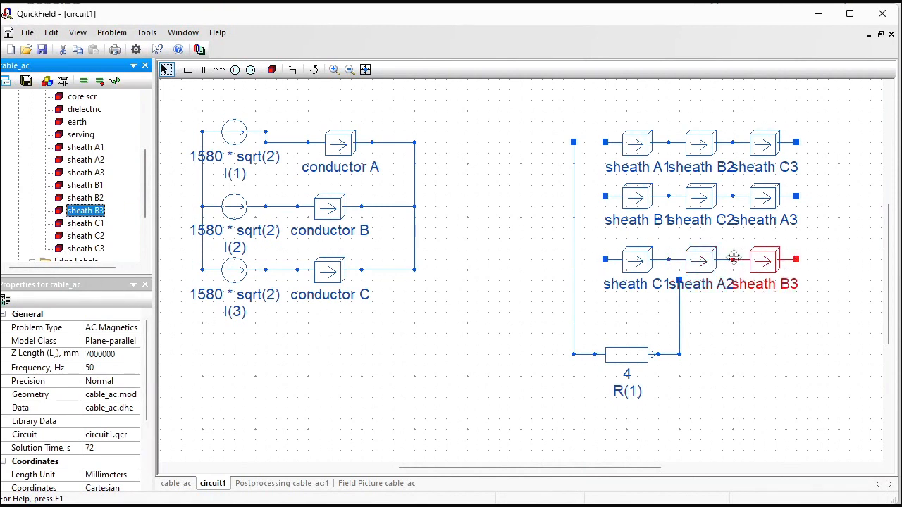
Replace the leftover vertical wire at R(1)'s output and wire the three sheath chains in parallel with the resistor.
left_click(680, 329)
key("Delete")
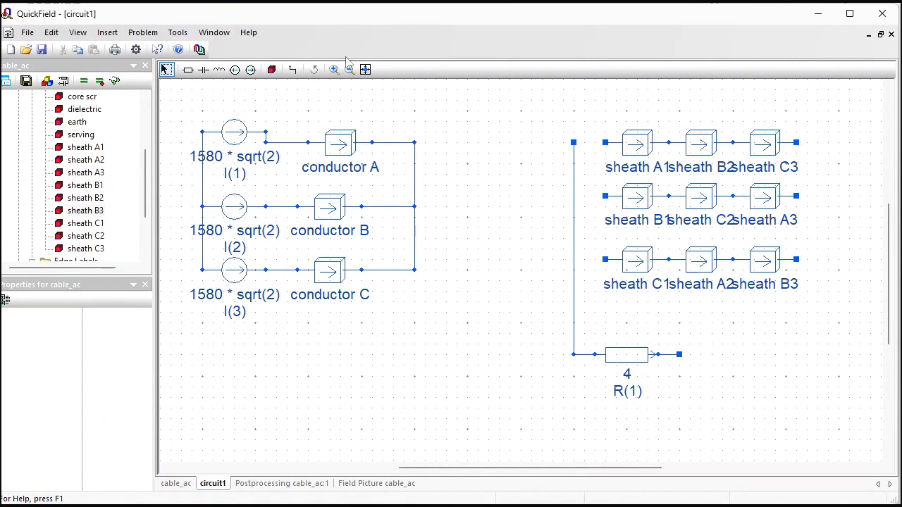
left_click(292, 70)
left_click_drag(605, 144, 574, 143)
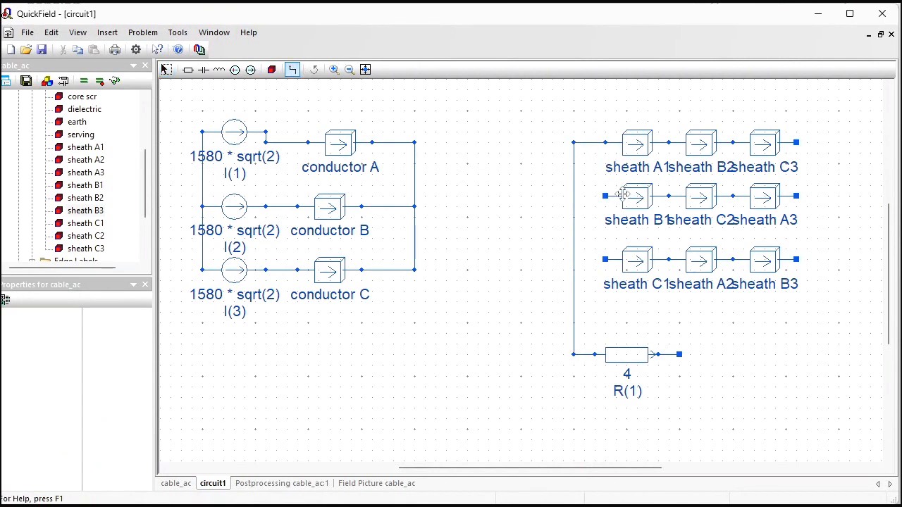
left_click_drag(604, 196, 575, 208)
left_click_drag(604, 259, 574, 260)
mouse_move(685, 354)
left_mouse_down()
mouse_move(784, 353)
mouse_move(797, 144)
left_mouse_up()
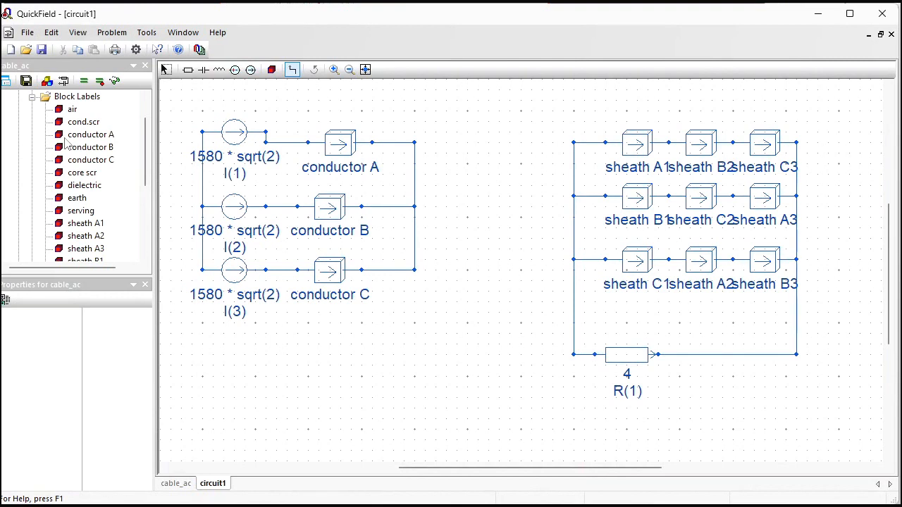
Set the conductor's connection of the conductor A block label to In Series.
left_click(90, 134)
left_click(145, 99)
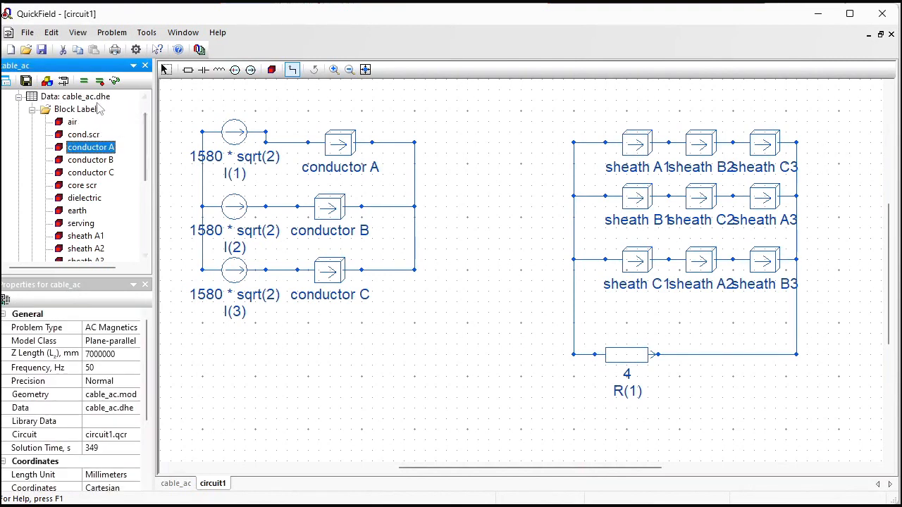
double_click(86, 149)
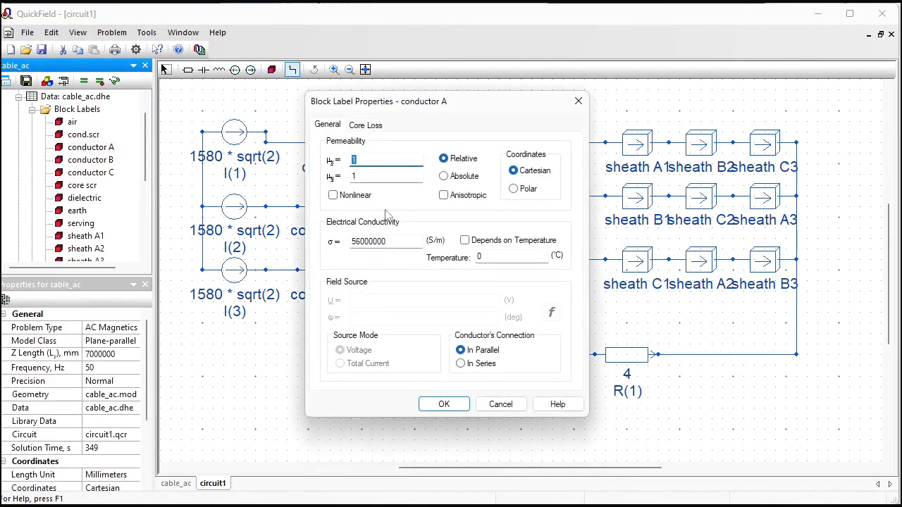
left_click(484, 363)
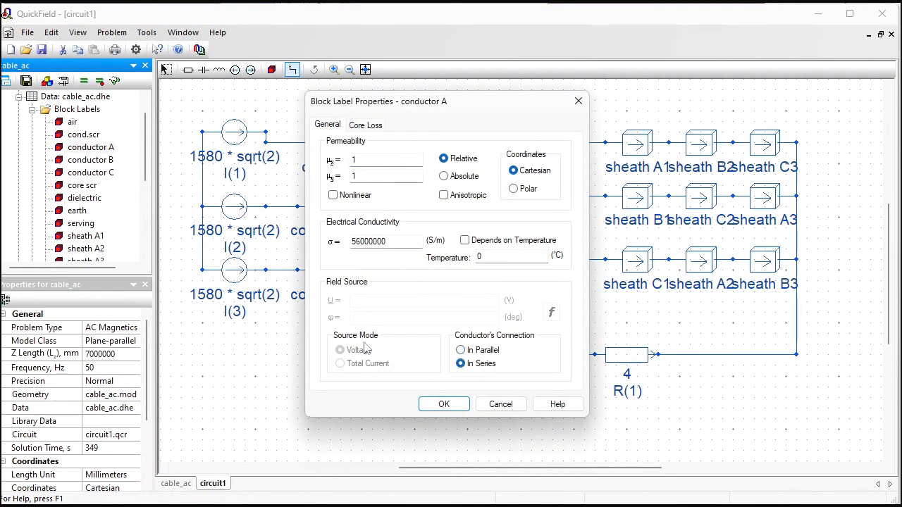
left_click(449, 404)
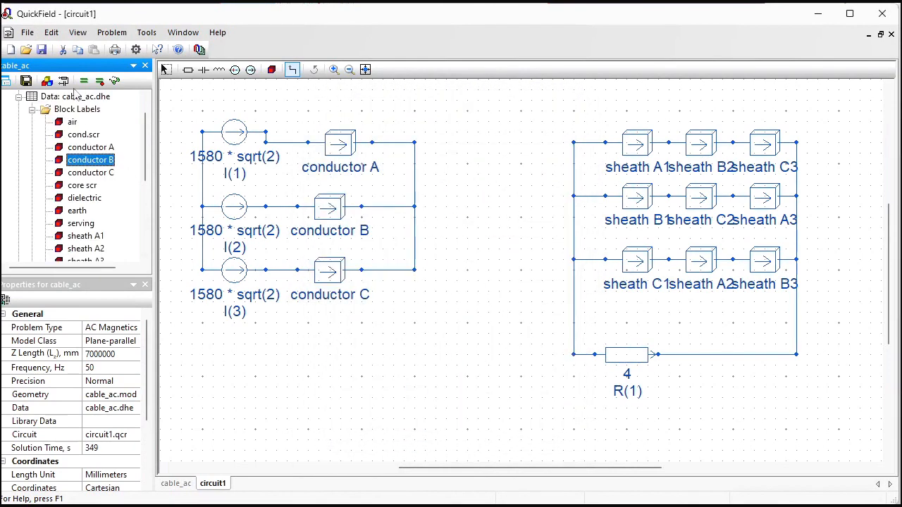
Examine in the cable_ac geometry which blocks carry the conductor B label in each of the three sections.
scroll(86, 107, "up", 1)
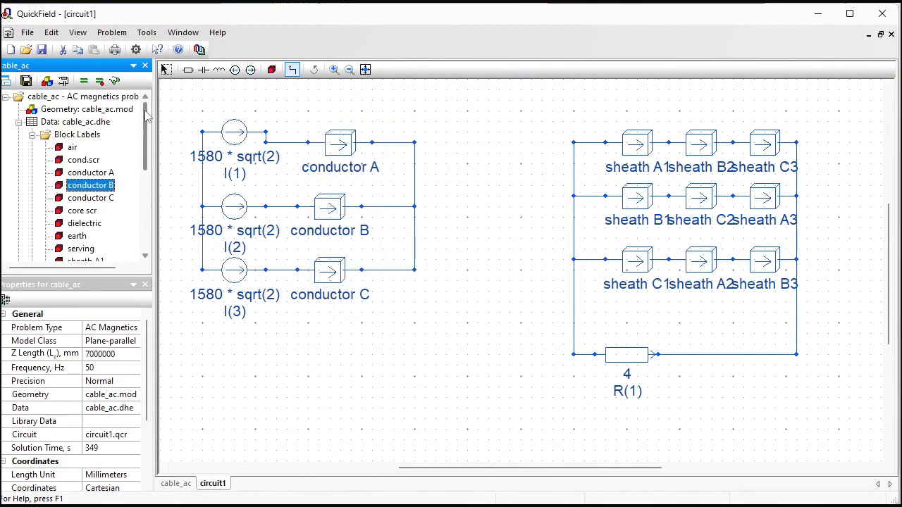
double_click(106, 112)
left_click(102, 185)
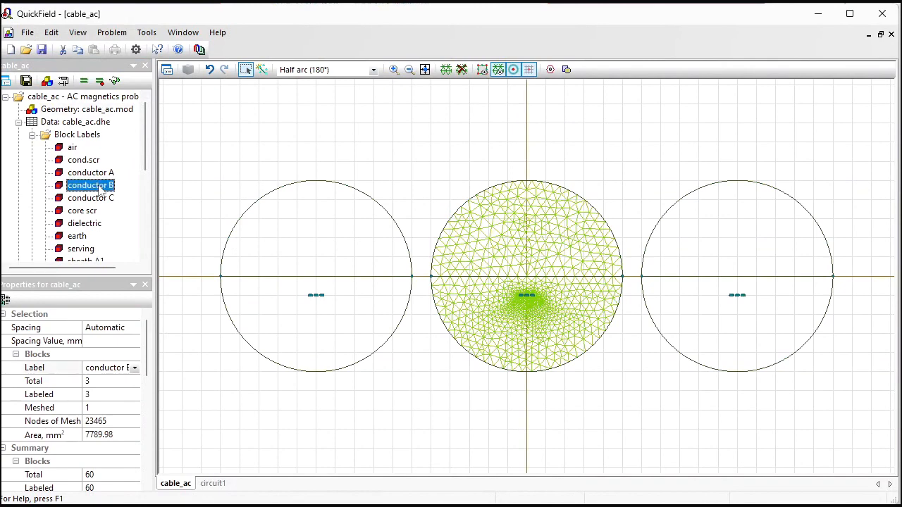
left_click(394, 69)
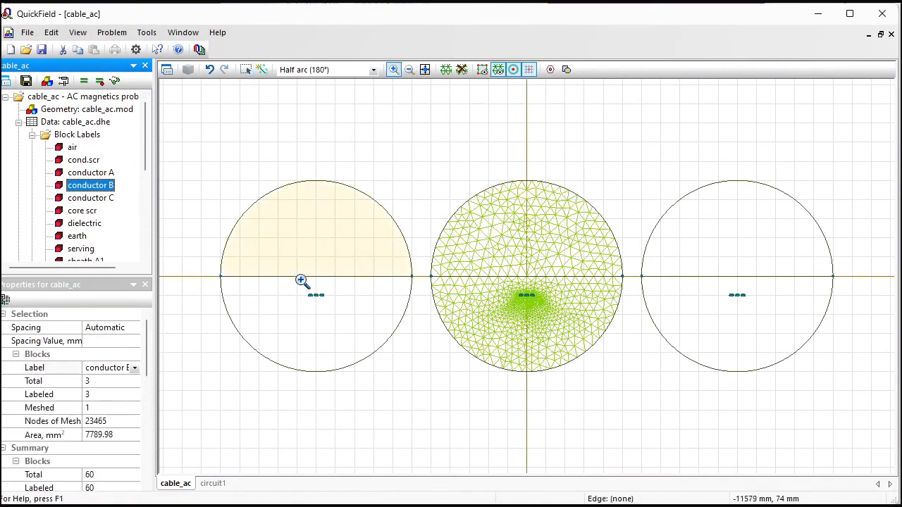
left_click_drag(301, 281, 348, 319)
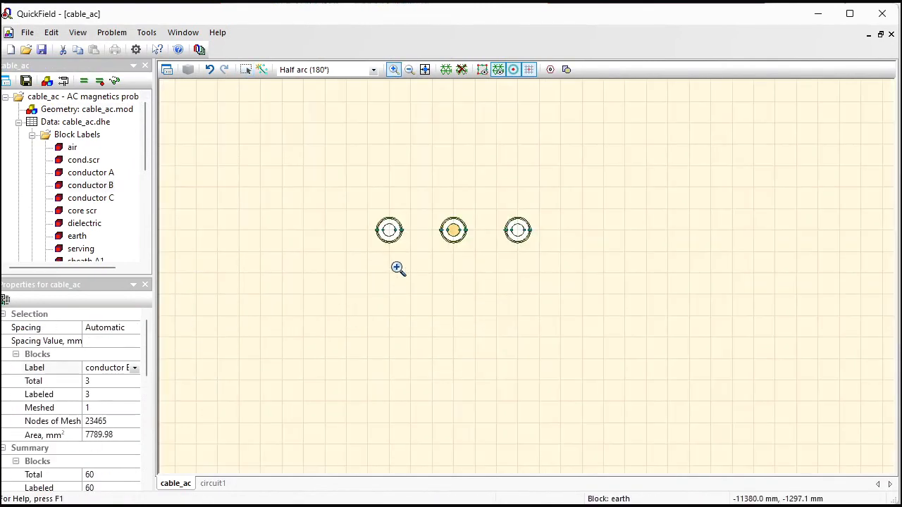
left_click(425, 69)
left_click(394, 69)
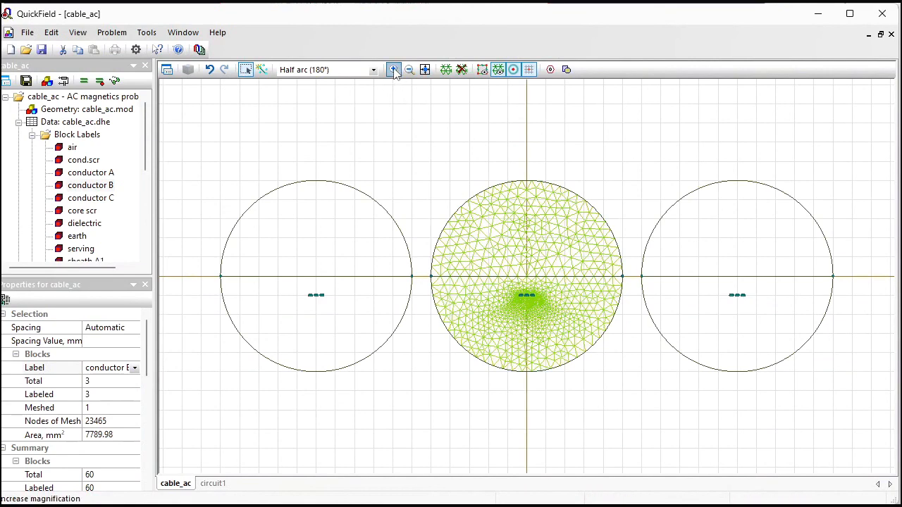
left_click_drag(522, 282, 536, 311)
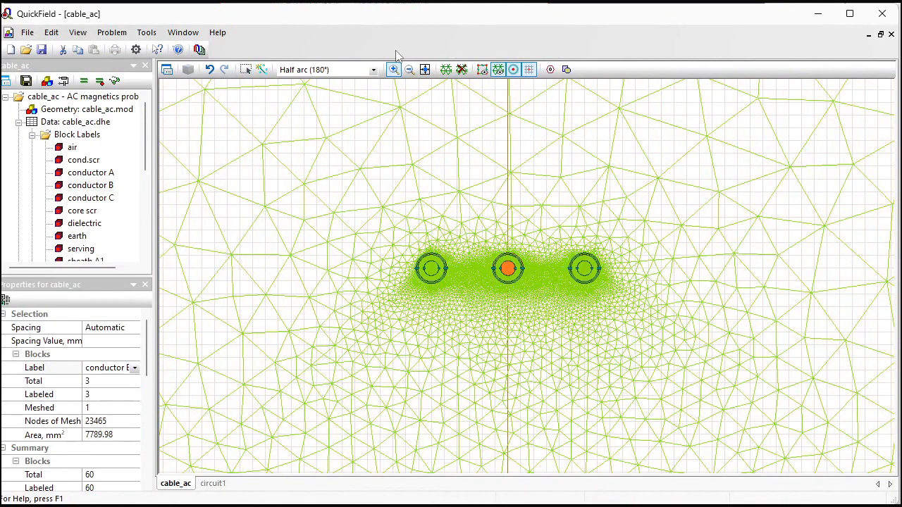
left_click(426, 70)
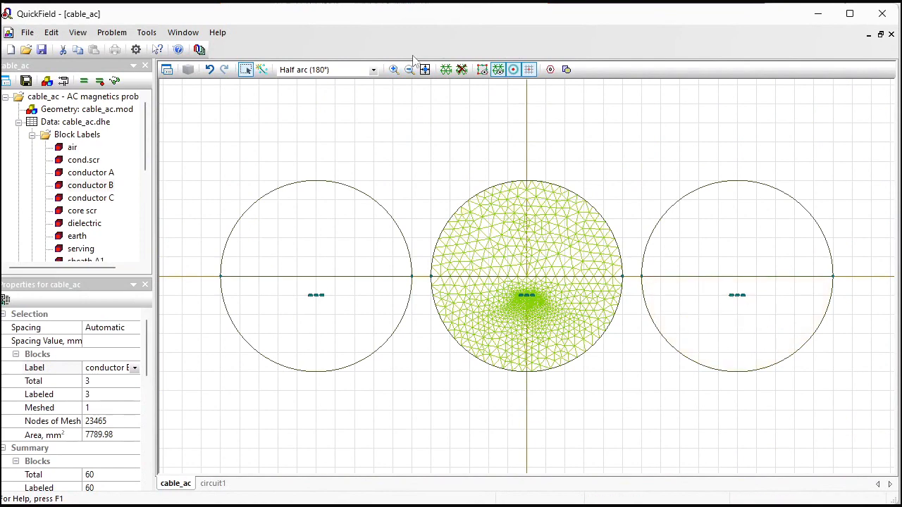
left_click(394, 69)
left_click(737, 296)
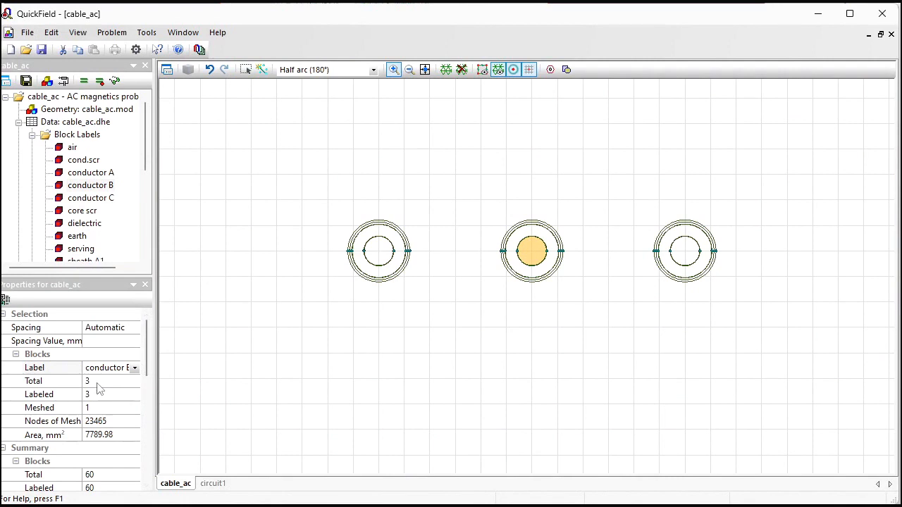
Set the conductor's connection of the conductor B and conductor C block labels to In Series.
double_click(76, 186)
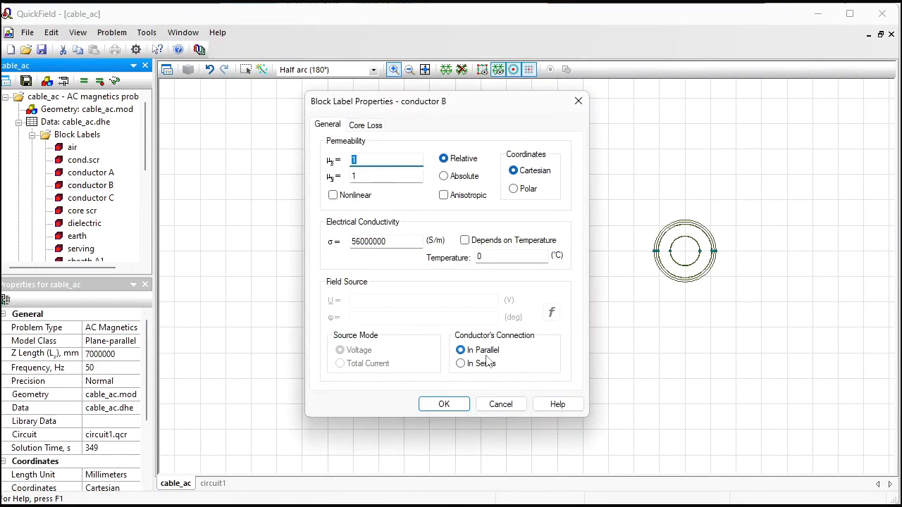
left_click(484, 364)
left_click(456, 403)
left_click(98, 199)
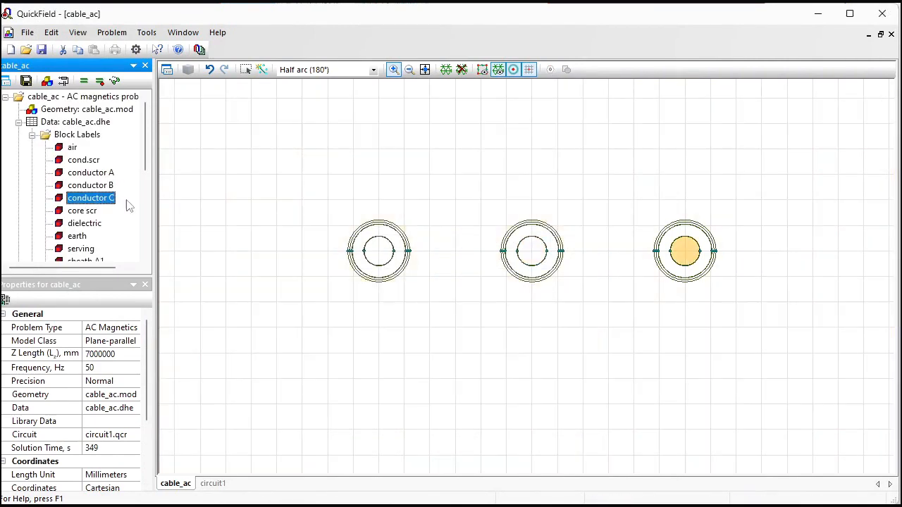
double_click(109, 203)
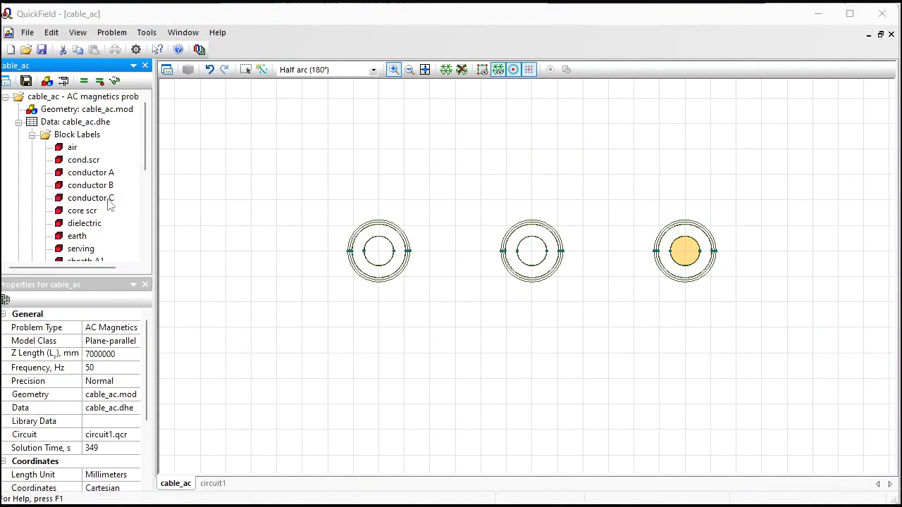
left_click(482, 365)
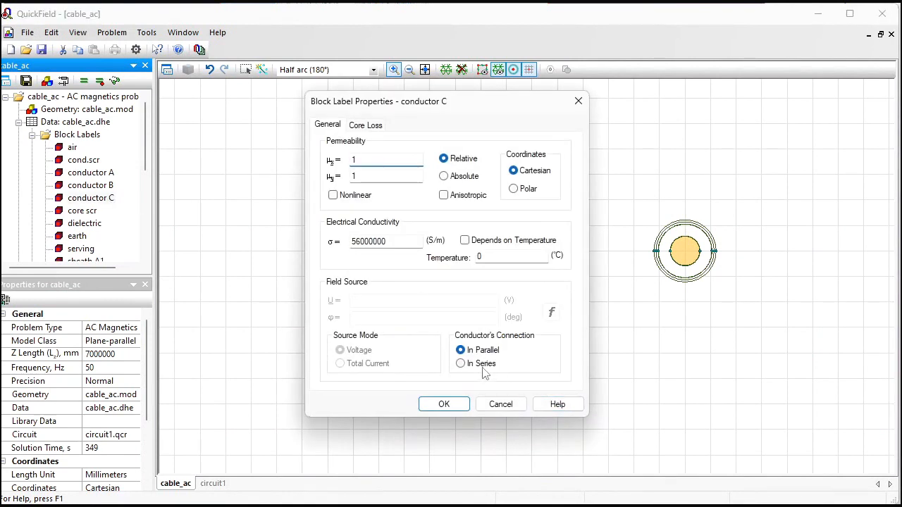
left_click(444, 403)
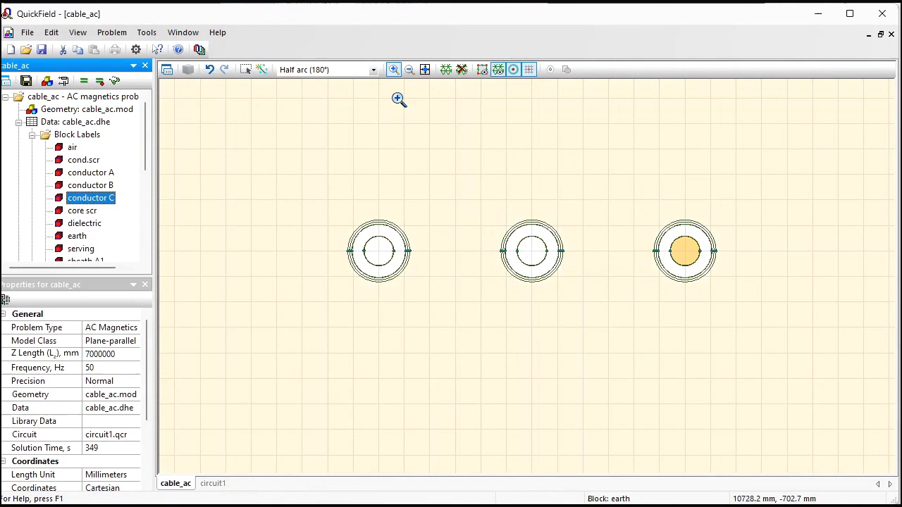
Build the mesh for all unmeshed blocks of the three sections and save the problem.
left_click(425, 69)
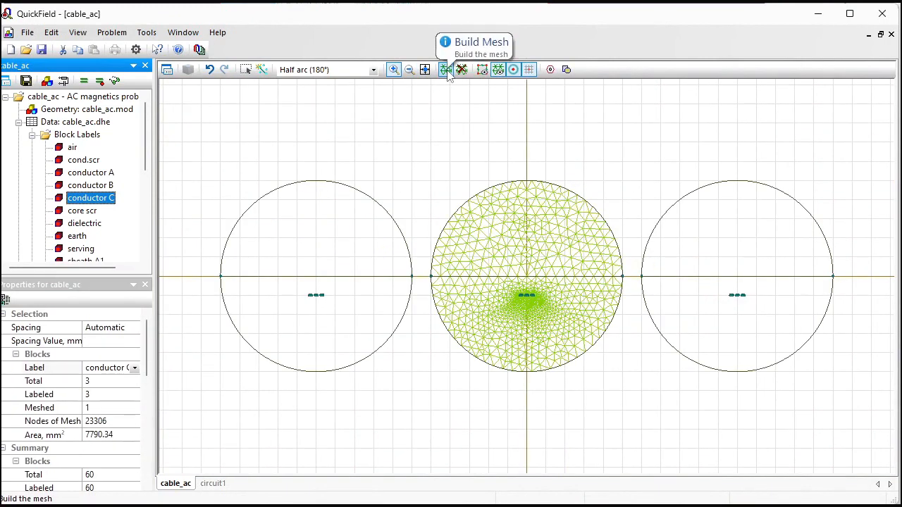
left_click(447, 72)
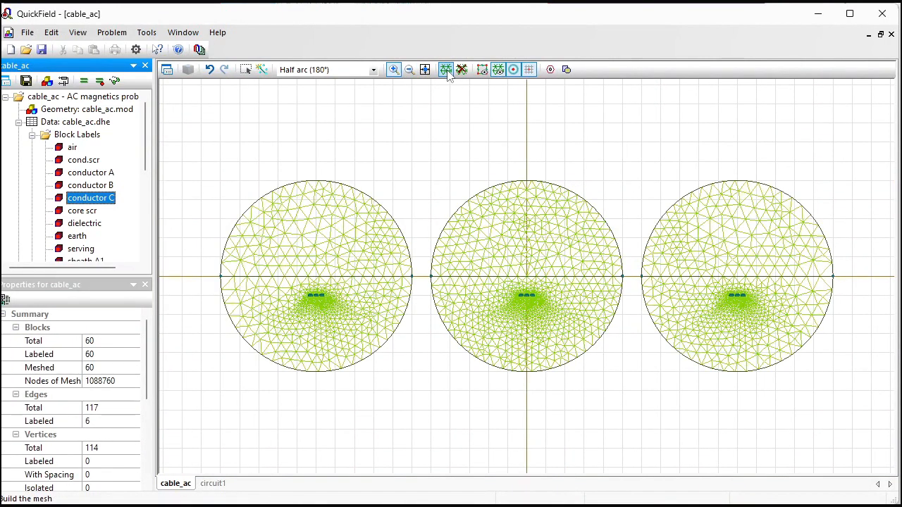
left_click(27, 82)
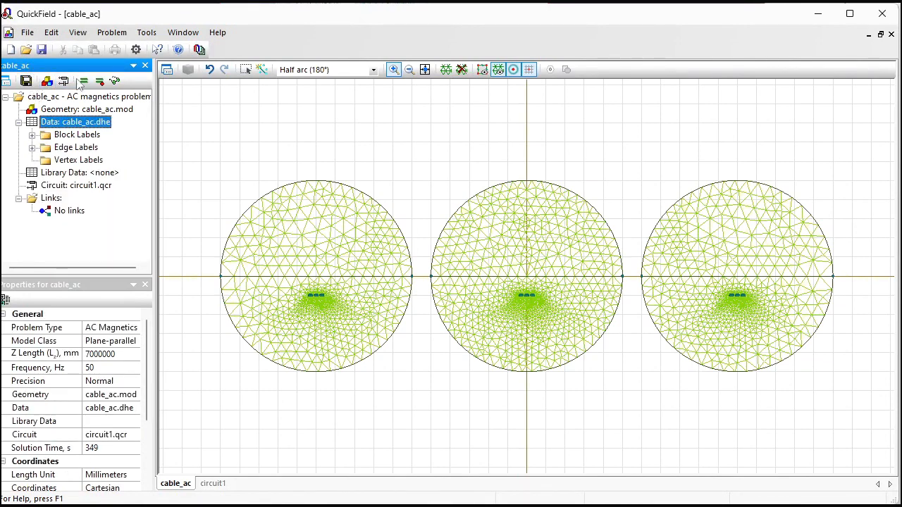
Solve the cable_ac problem and open its field results.
left_click(86, 82)
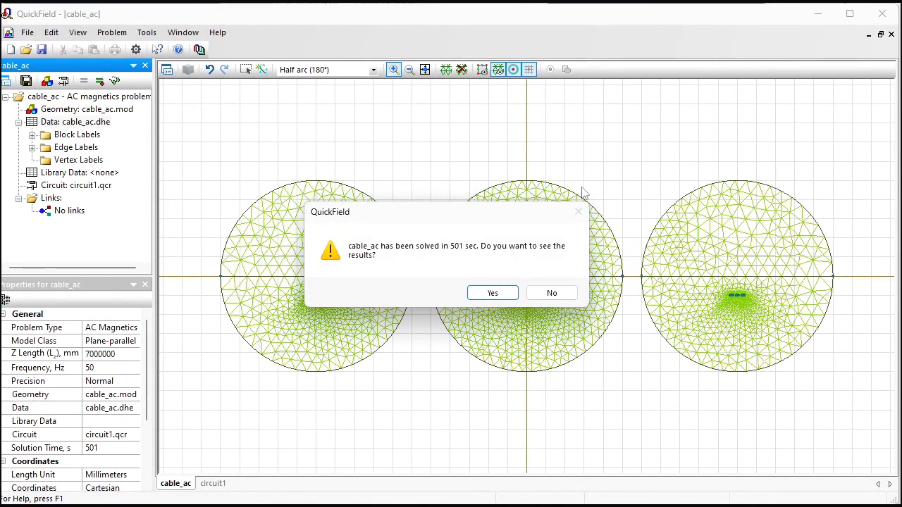
left_click(491, 292)
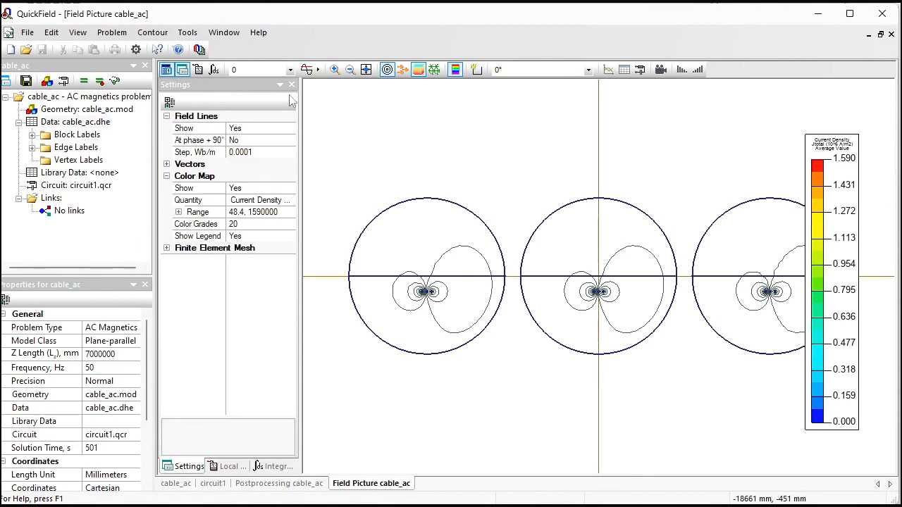
Define the conductor C block of the middle section as the contour in the field picture.
left_click(334, 69)
left_click_drag(580, 279, 624, 312)
left_click_drag(527, 217, 676, 290)
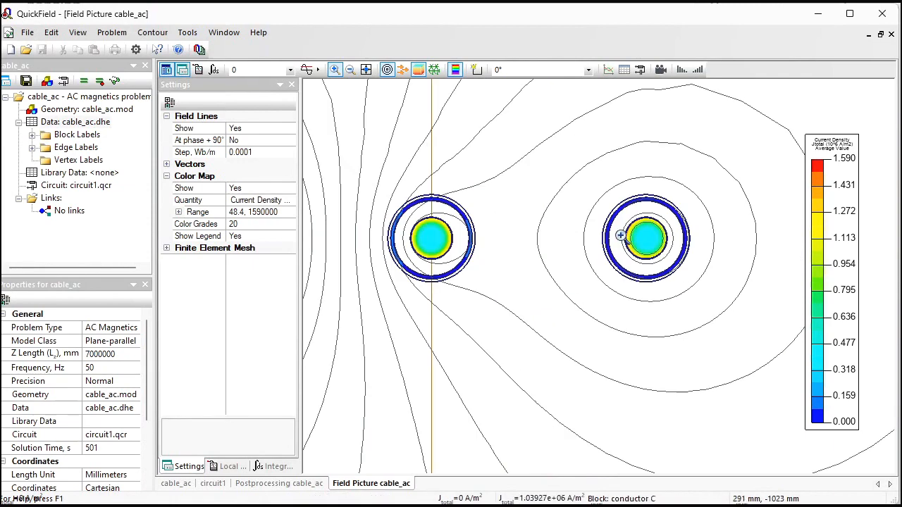
left_click(476, 69)
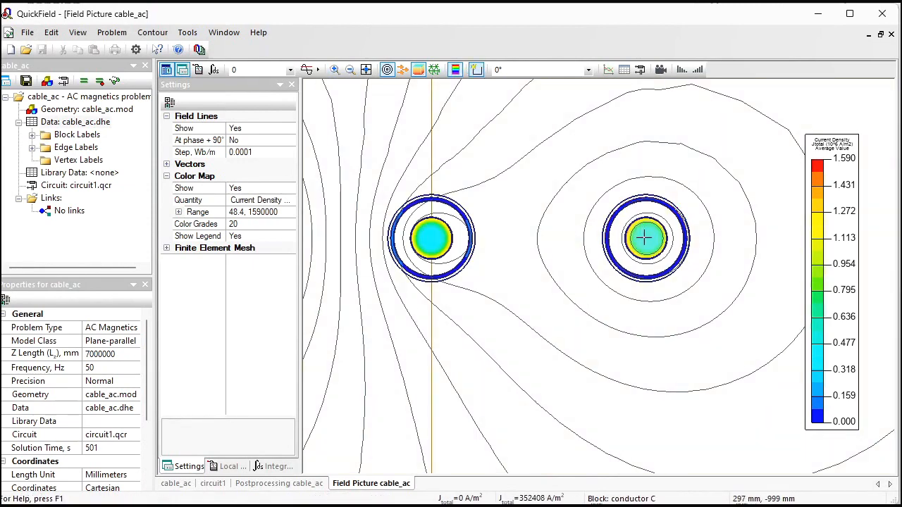
left_click(644, 238)
left_click(346, 254)
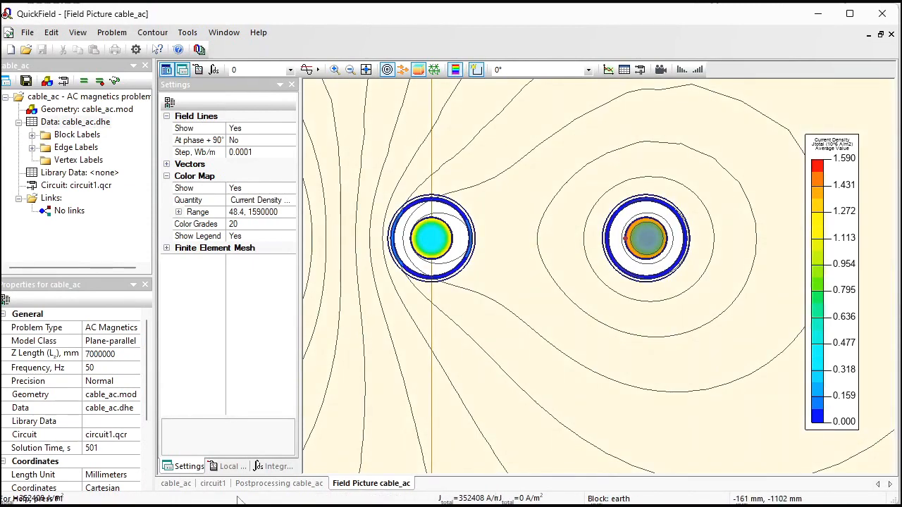
Calculate the integral values for conductor C, collapse the groups from magnetomotive force to eddy current, and read the total current.
left_click(275, 466)
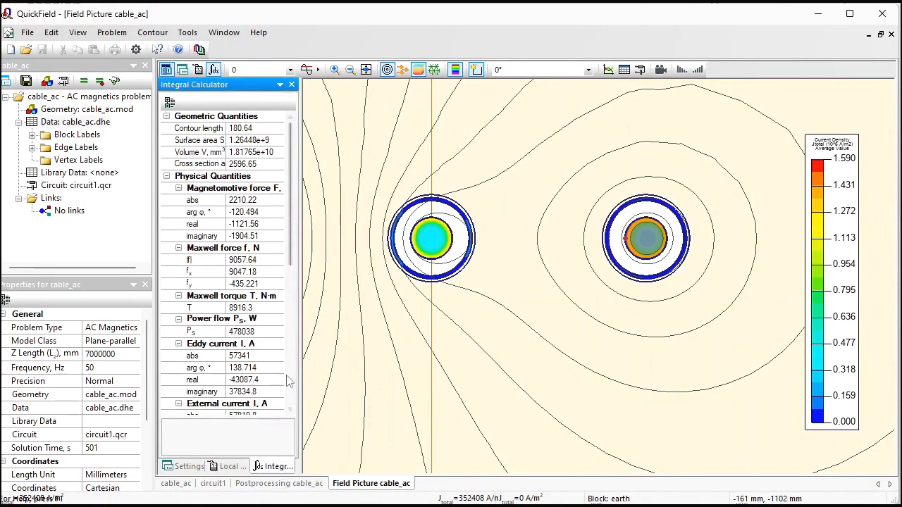
left_click(179, 188)
left_click(179, 200)
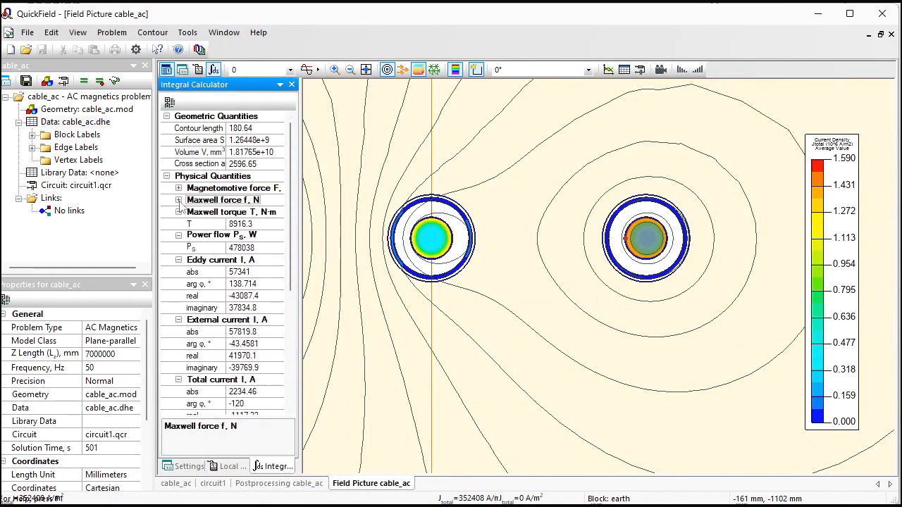
left_click(179, 212)
left_click(178, 223)
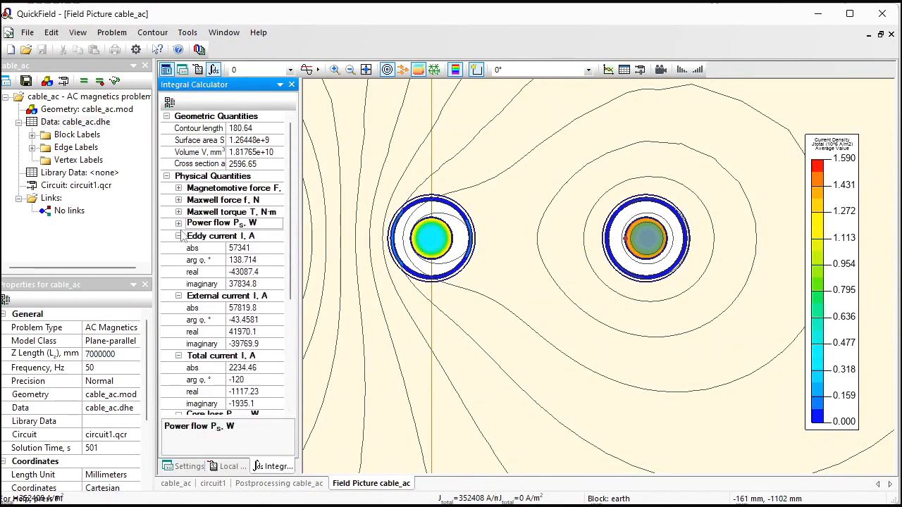
left_click(178, 236)
left_click(204, 320)
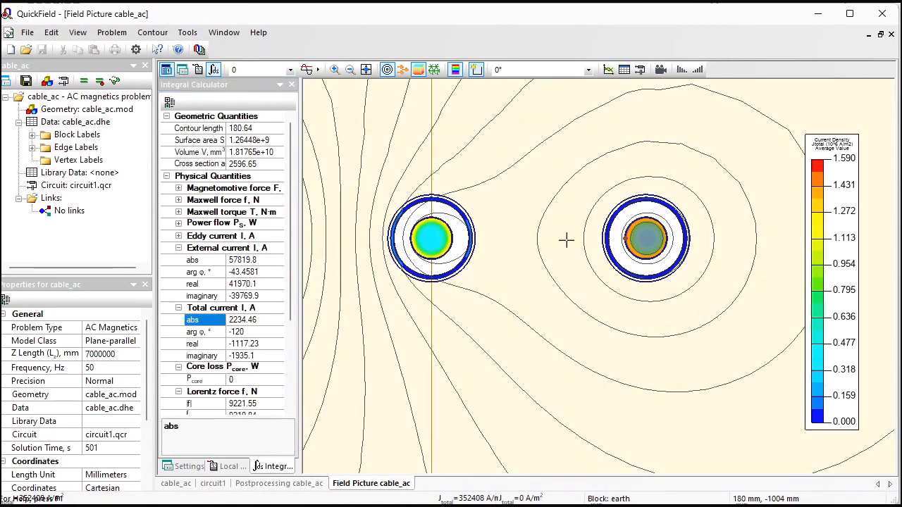
Compare the total currents of conductors B and C in the middle section, and check 2234.46 ÷ √2 in Calculator.
left_click(432, 240, "ctrl")
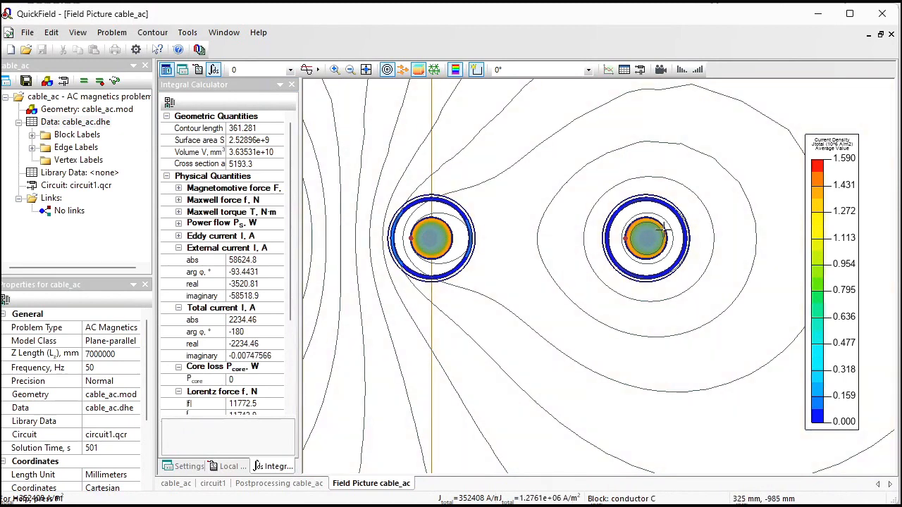
left_click(430, 235)
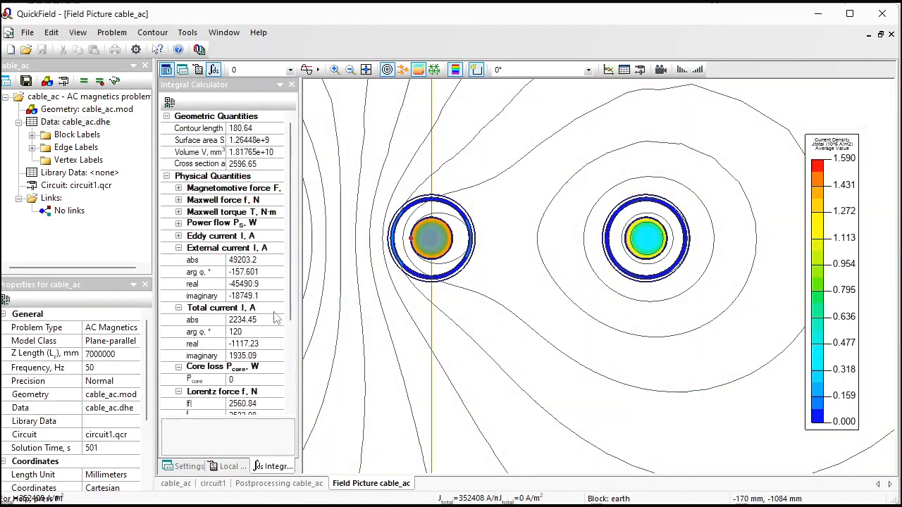
left_click(646, 238, "ctrl")
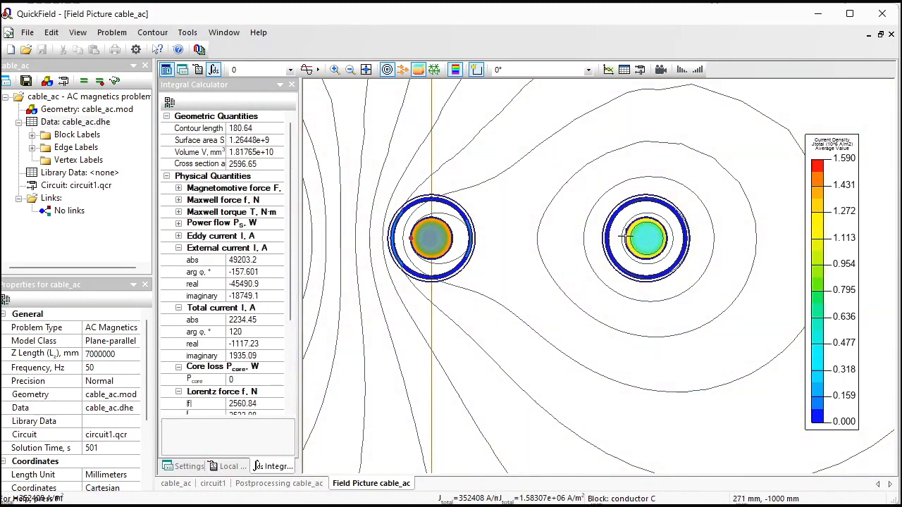
left_click(437, 234, "ctrl")
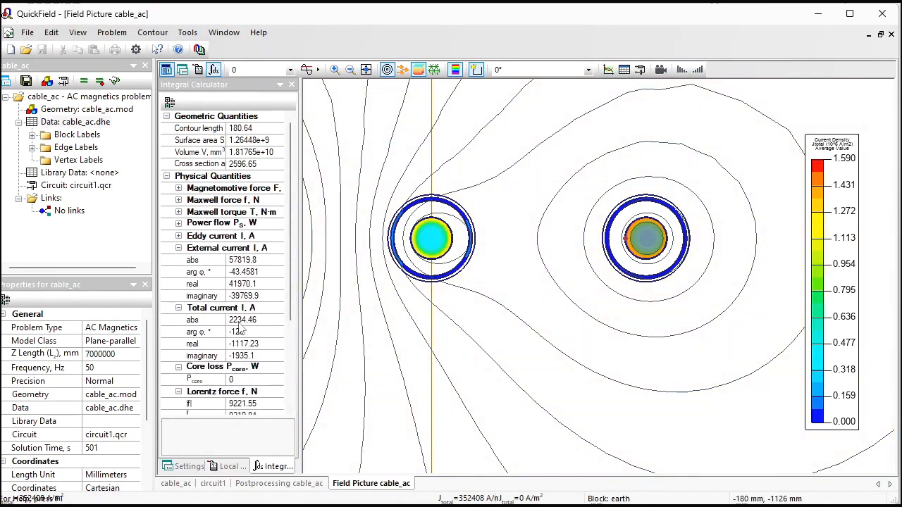
key("alt+Tab")
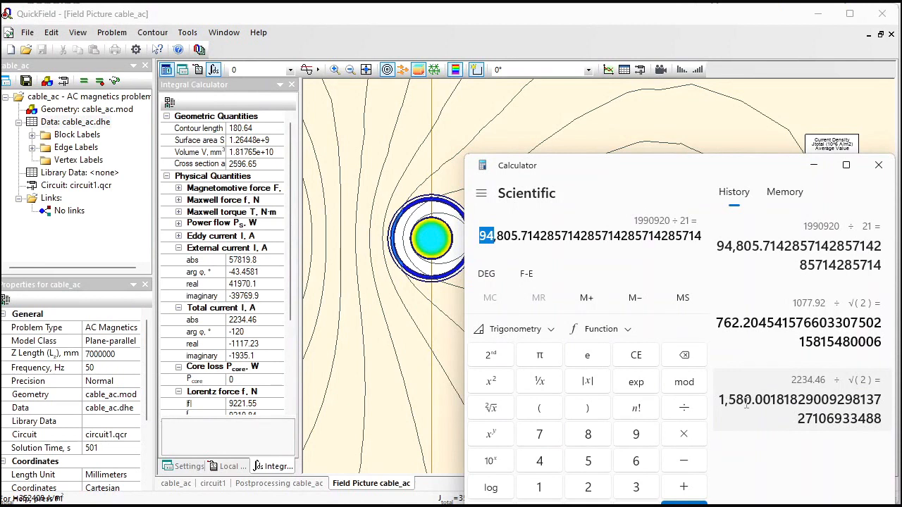
left_click(636, 42)
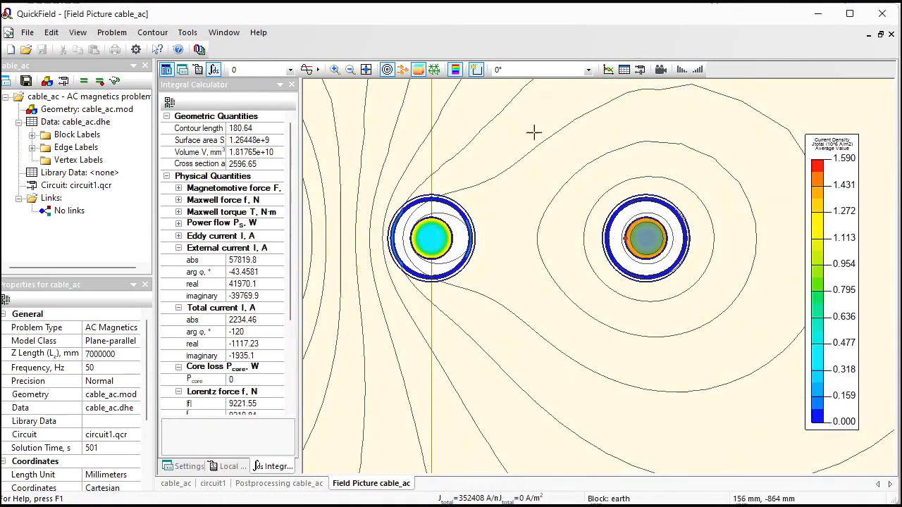
Replace the conductor C contour with its surrounding sheath in the middle section, read the sheath's total current, and bring up Calculator.
left_click(335, 71)
left_click_drag(601, 186, 695, 274)
left_click(477, 69)
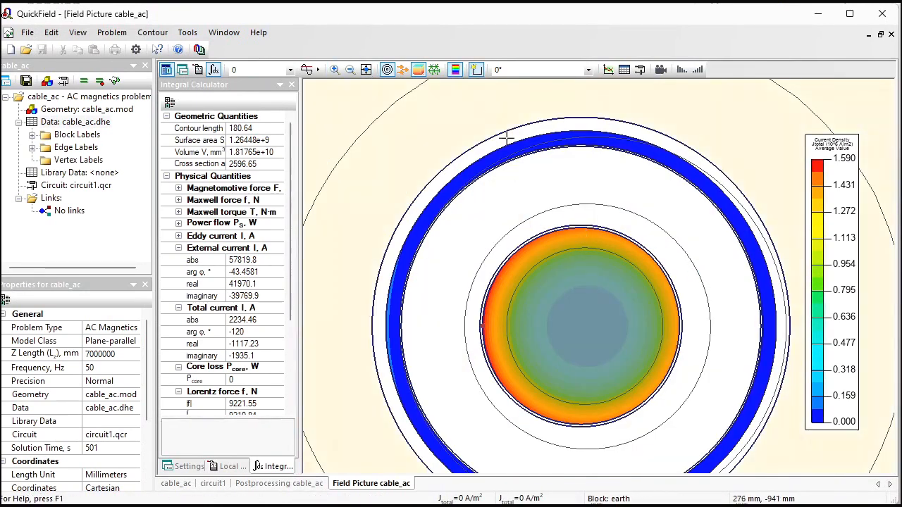
left_click(505, 139)
left_click(545, 210)
left_click(577, 287)
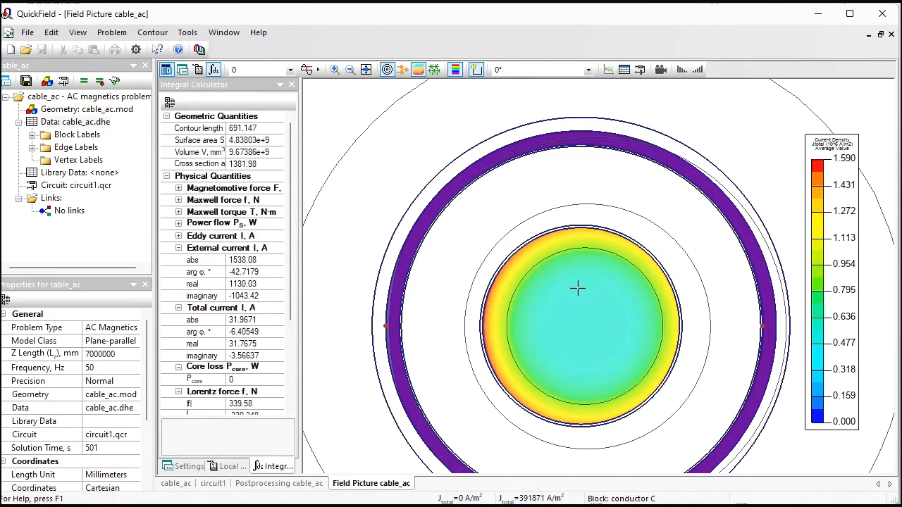
left_click(604, 458)
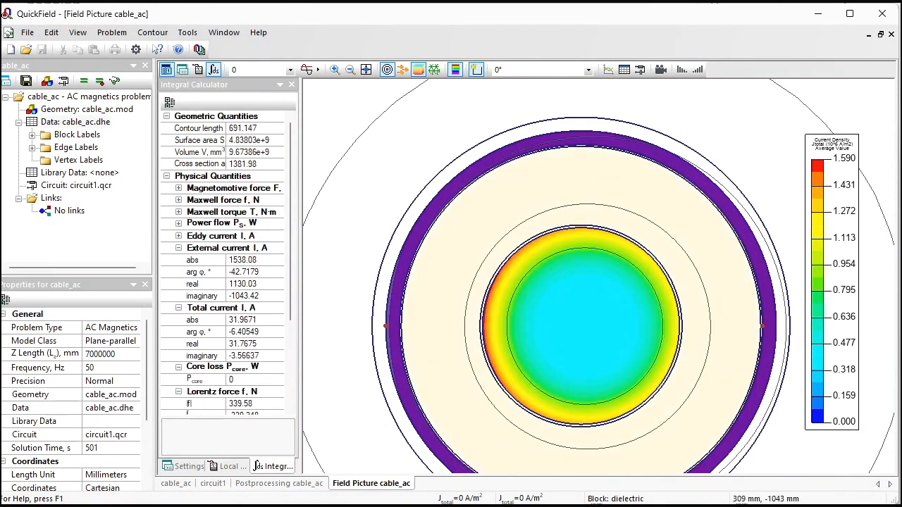
key("alt+Tab")
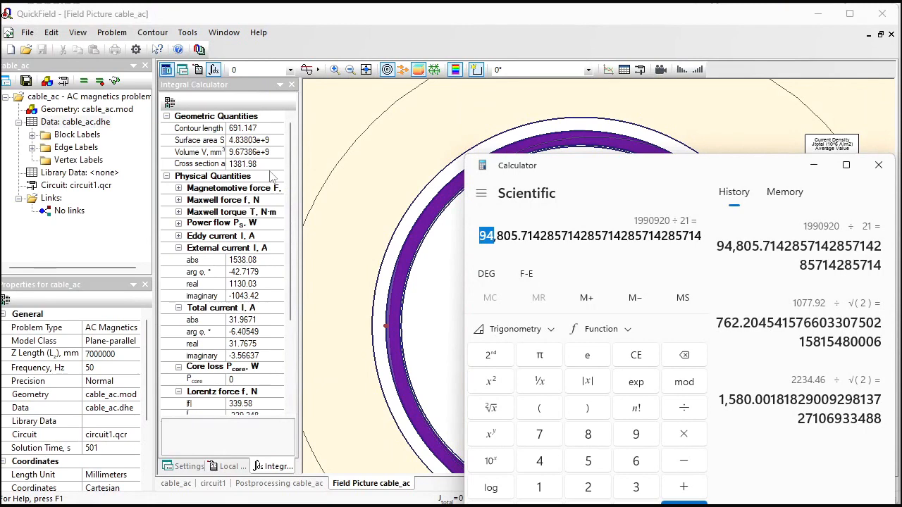
Clear the contour and define the sheath B2 block around the central cable as the new contour.
left_click(350, 69)
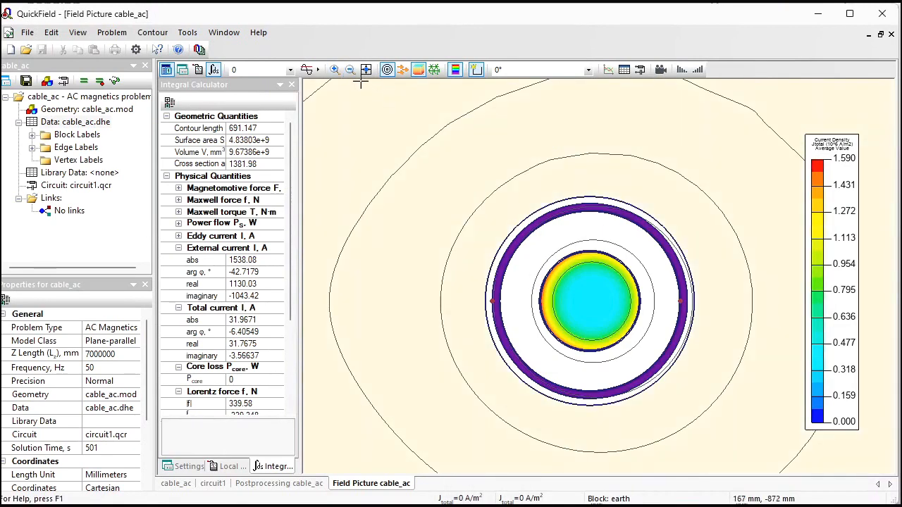
left_click(350, 70)
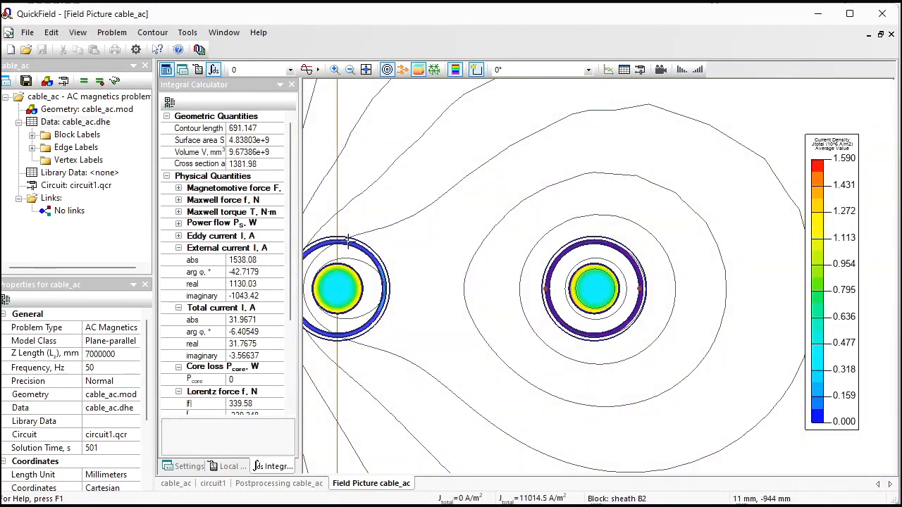
left_click(152, 33)
left_click(184, 133)
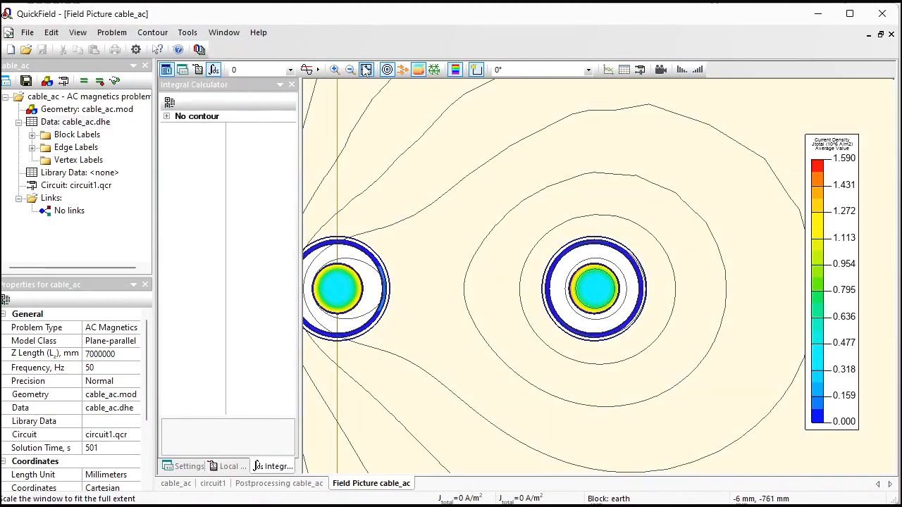
left_click(335, 70)
left_click_drag(326, 220, 416, 314)
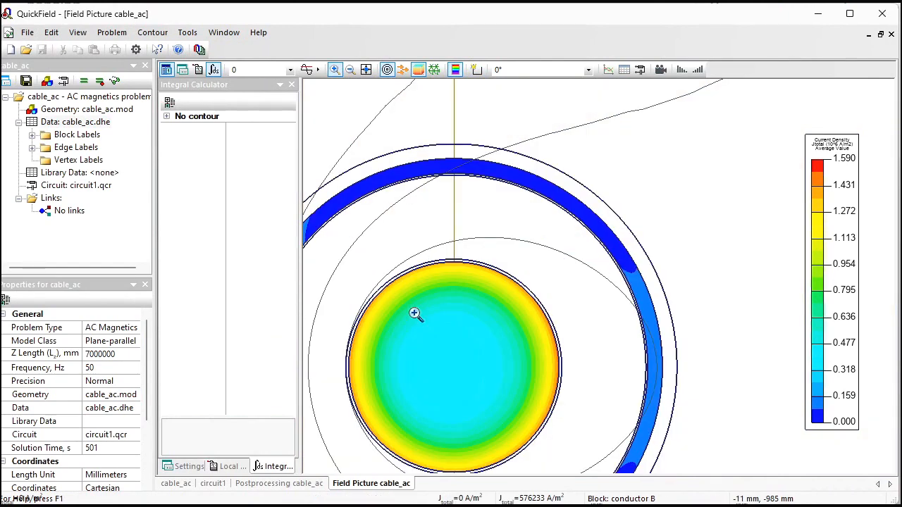
left_click(477, 69)
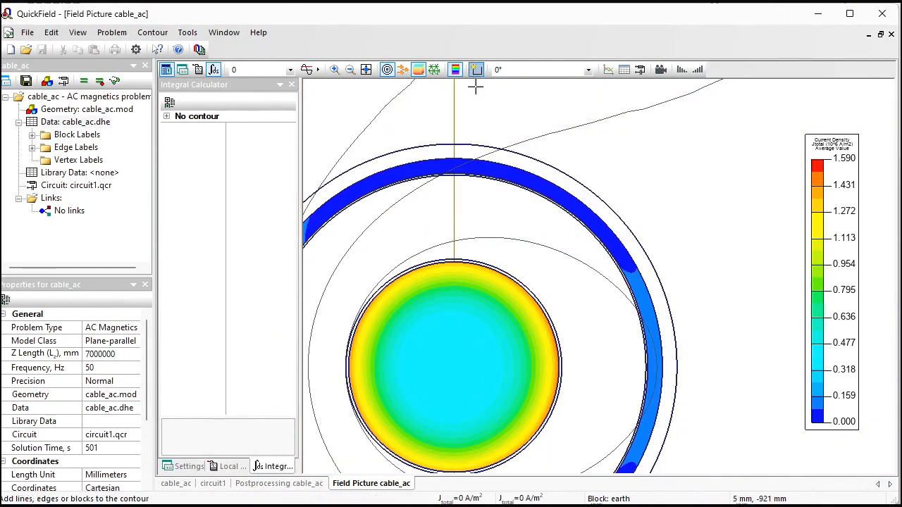
left_click(462, 165)
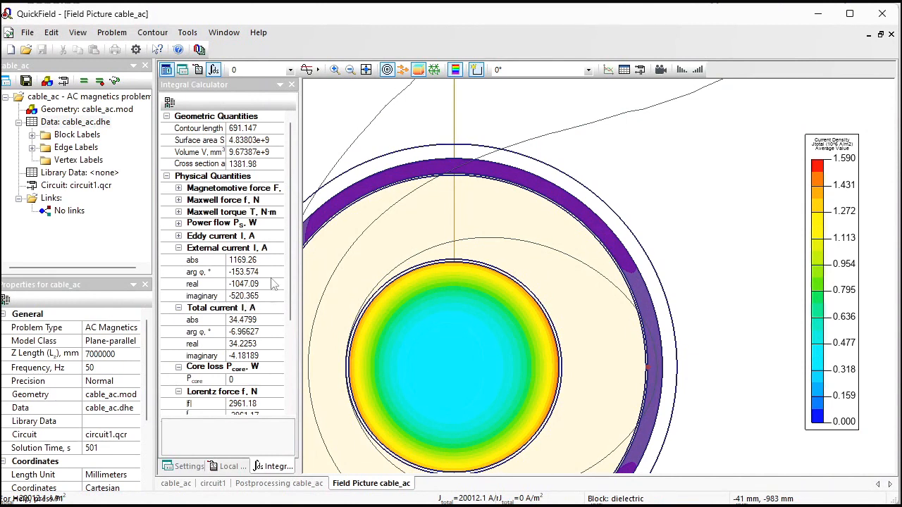
Find the Joule heat P of the central cable's sheath in the integral results and copy its value.
scroll(285, 285, "down", 2)
left_click(265, 381)
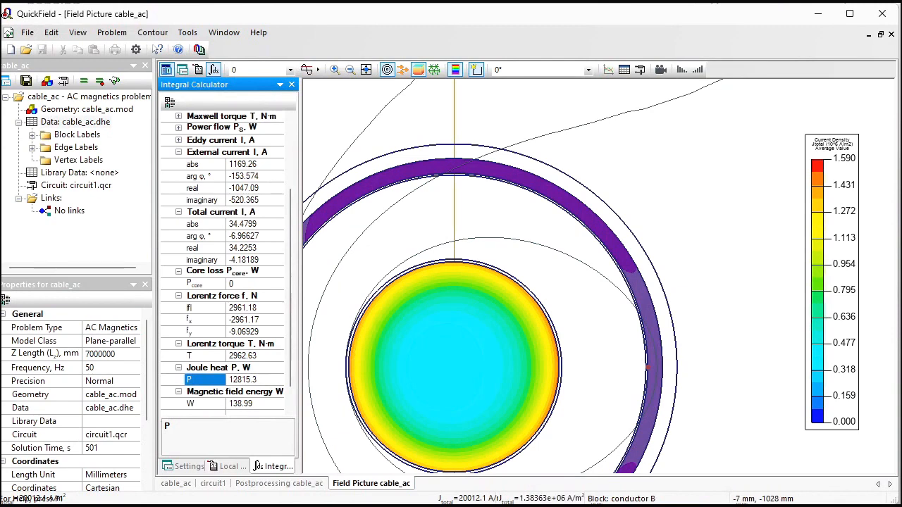
key("alt+Tab")
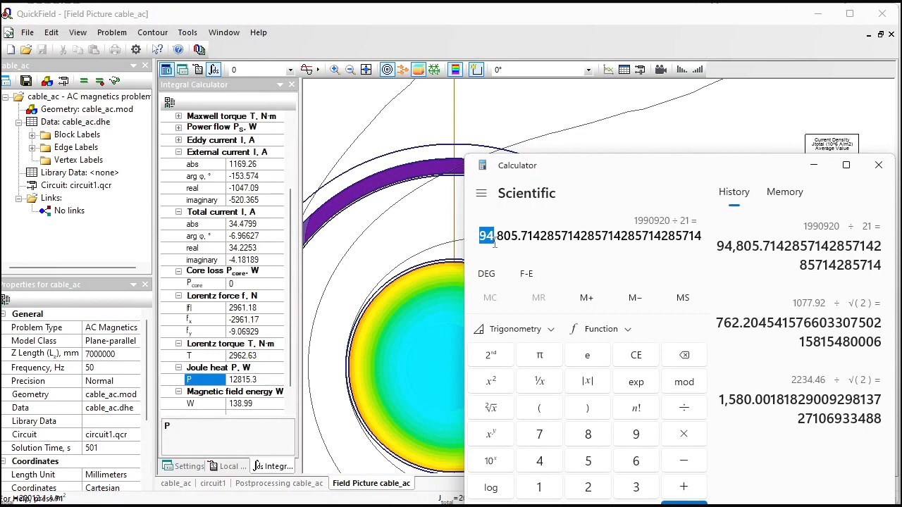
left_click(266, 379)
key("ctrl+c")
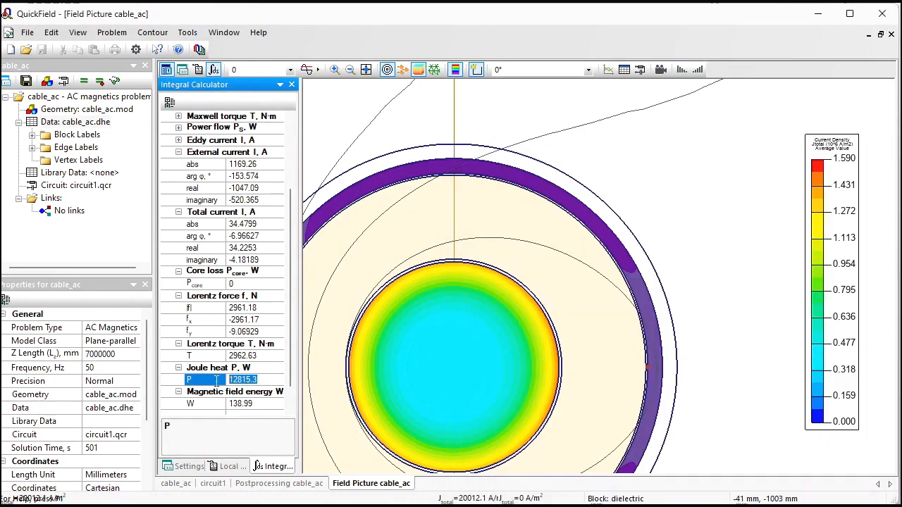
Switch to Calculator and divide the copied Joule heat of 12815.3 by the section length of 7000.
key("alt+Tab")
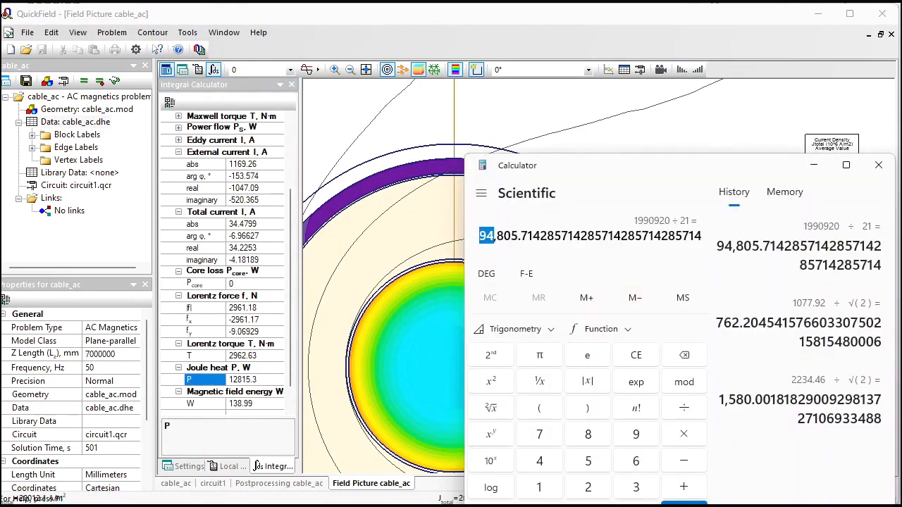
key("Escape")
key("ctrl+v")
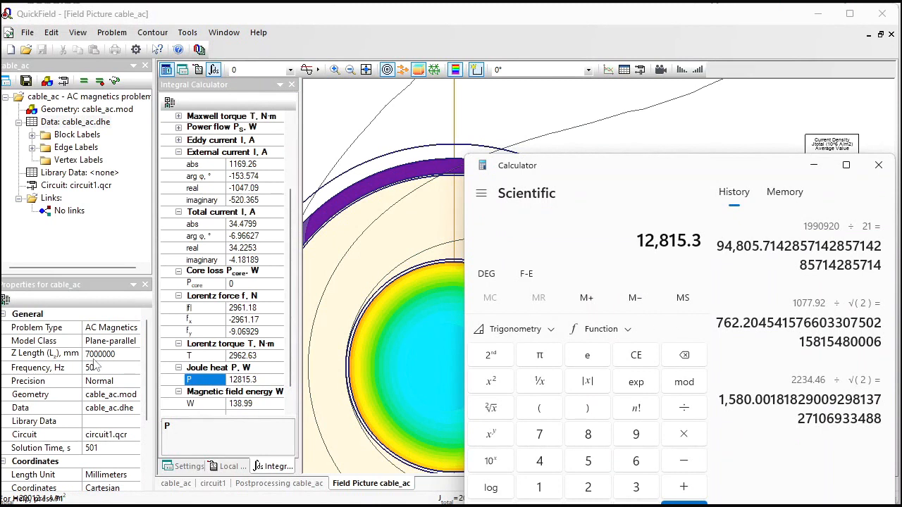
key("slash")
type("7")
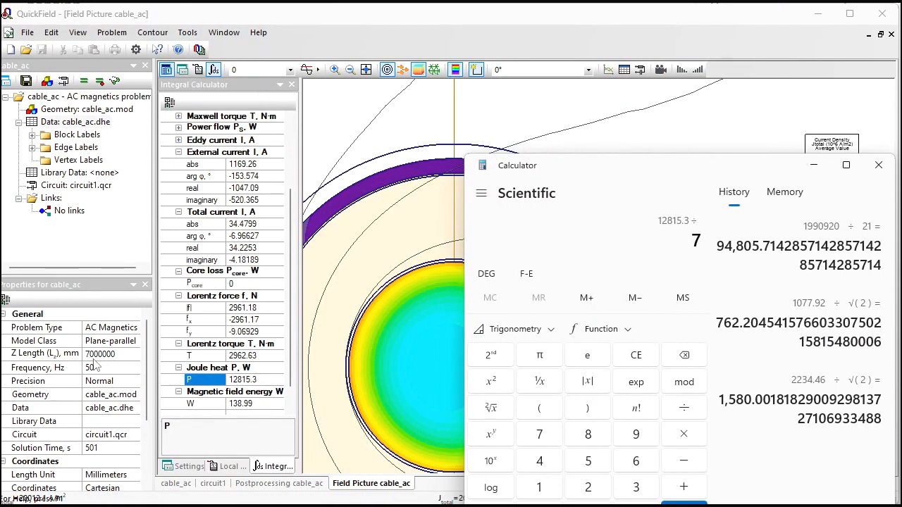
type("000")
key("Return")
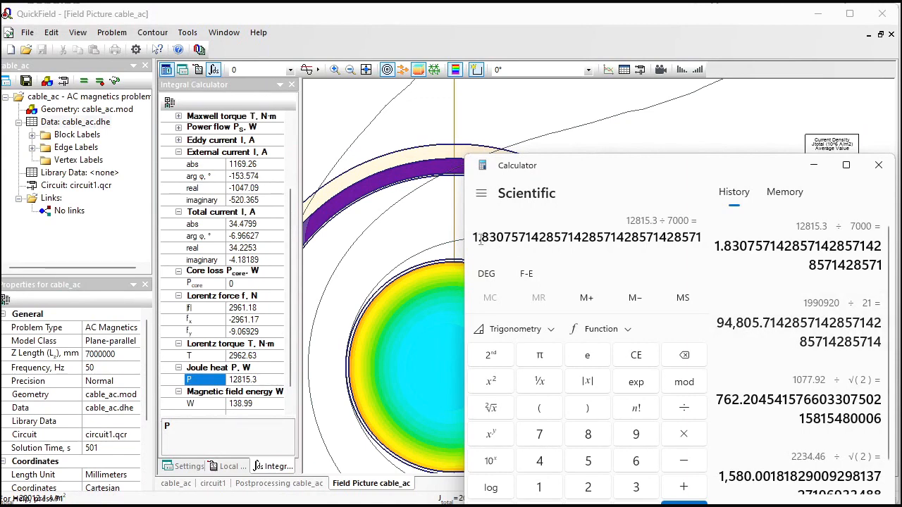
Return to the QuickField field picture and open the circuit results of the cable_ac problem.
left_click(495, 40)
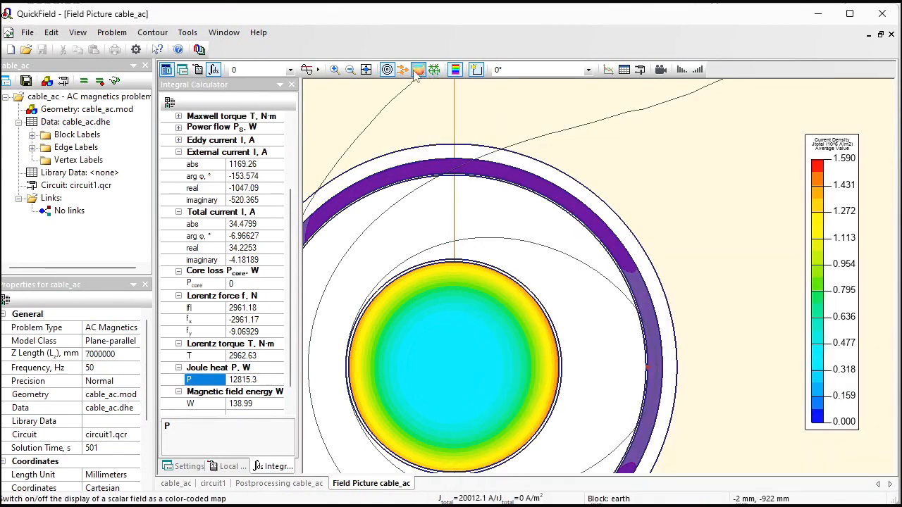
left_click(351, 74)
left_click(351, 73)
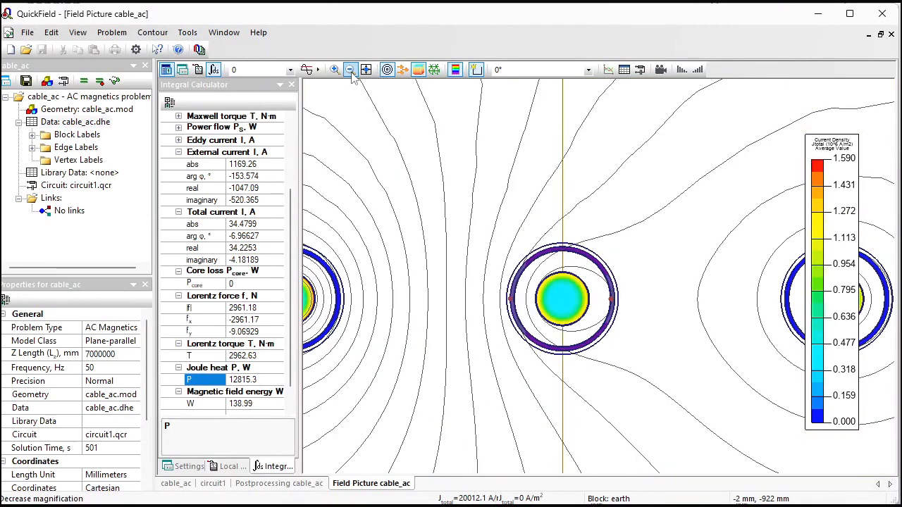
left_click(352, 73)
left_click(352, 74)
left_click(352, 73)
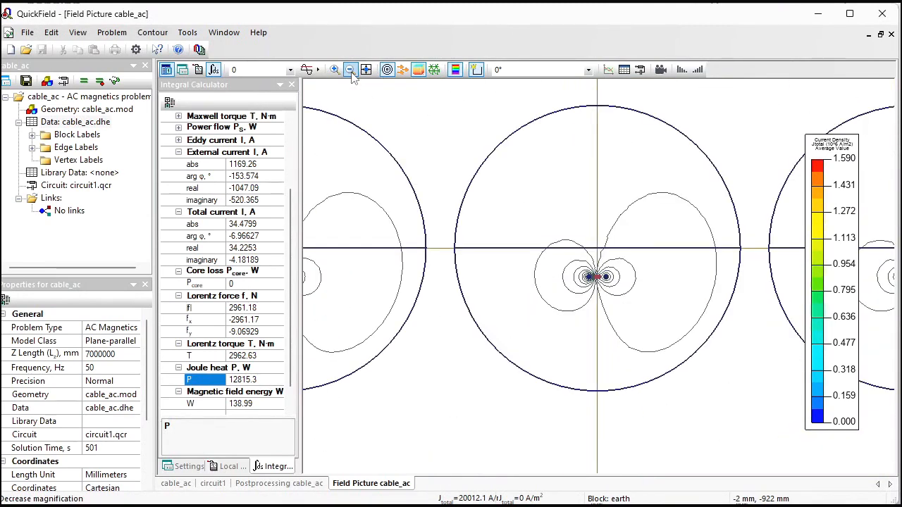
left_click(640, 72)
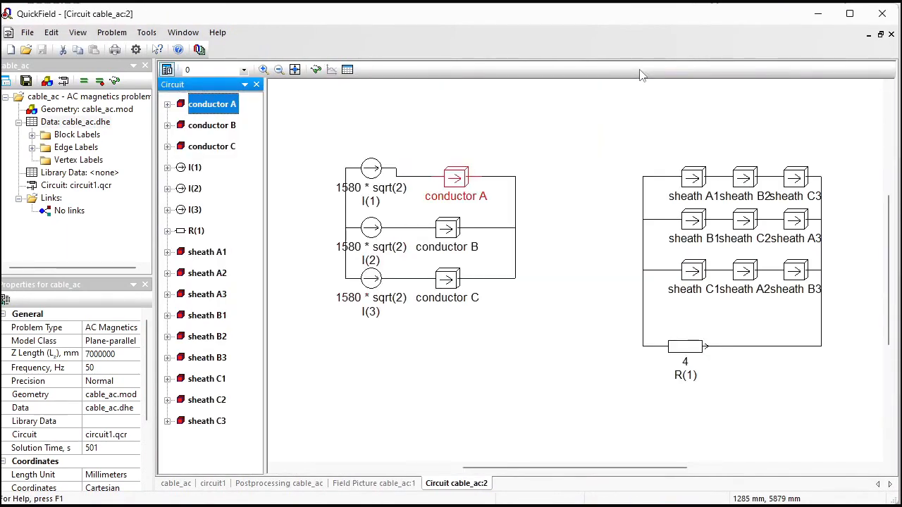
Expand conductor A in the circuit results and widen the list to read its full current and voltage.
left_click(459, 178)
left_click(167, 104)
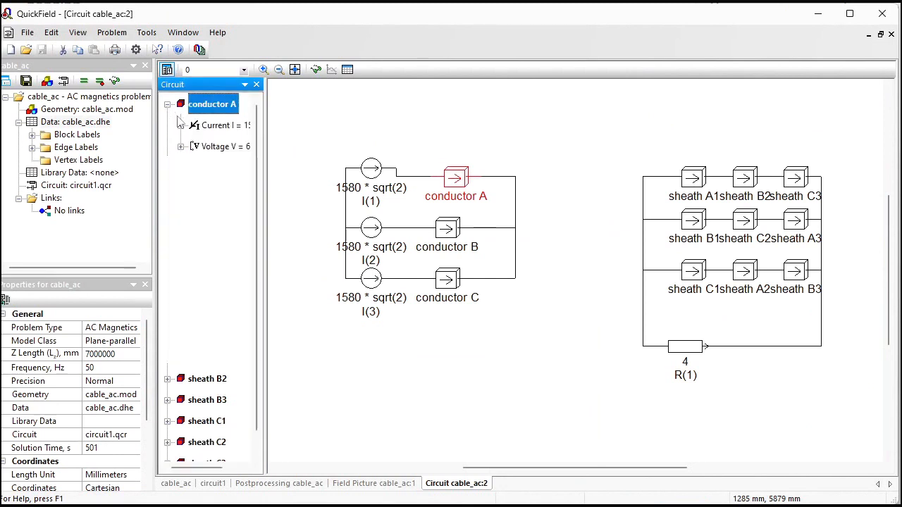
left_click(224, 128)
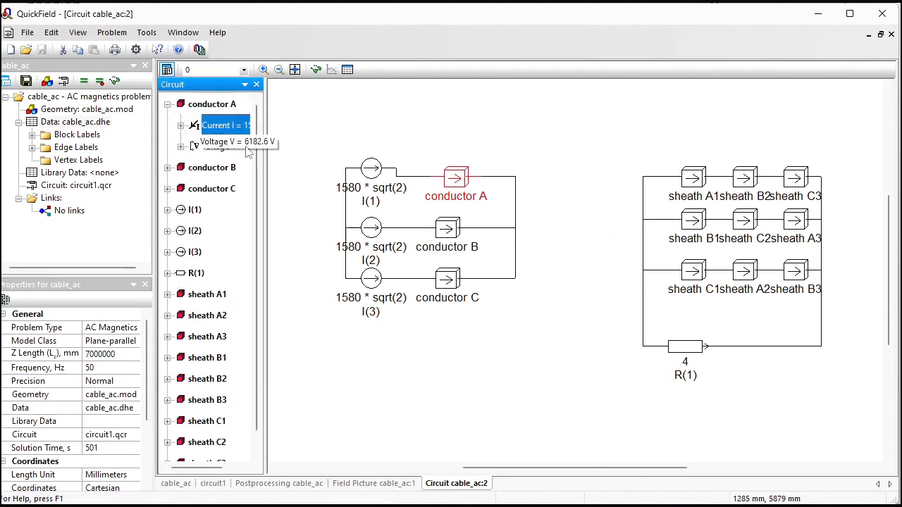
left_click_drag(262, 169, 297, 169)
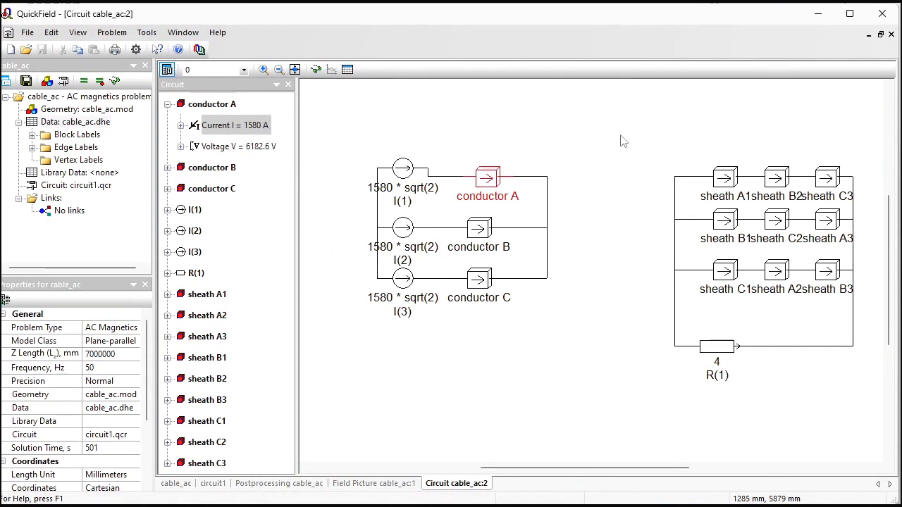
Inspect the currents and voltages of sheaths A1, B1 and C1 and conductor C in the circuit diagram.
mouse_move(715, 182)
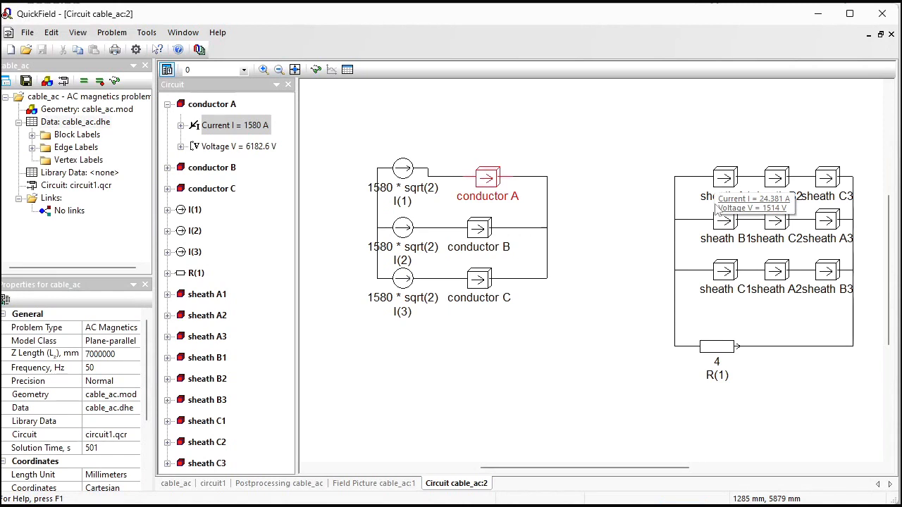
mouse_move(717, 226)
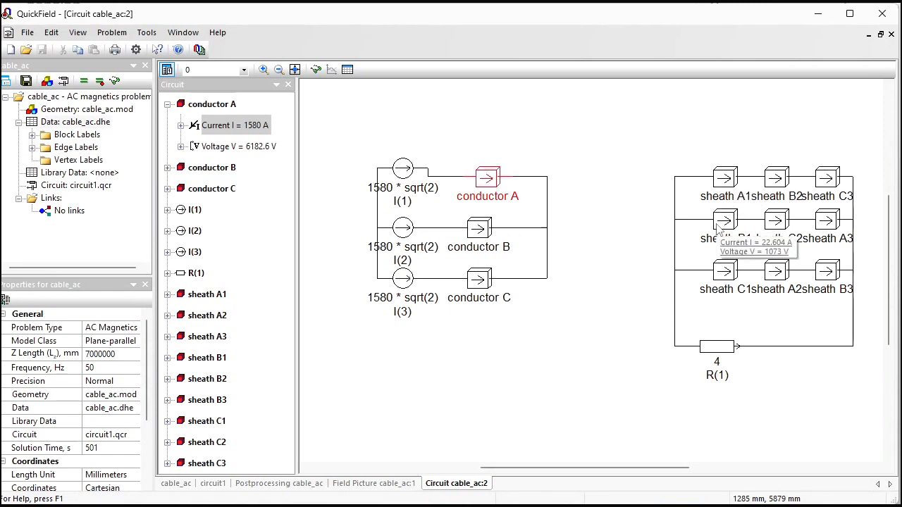
mouse_move(720, 277)
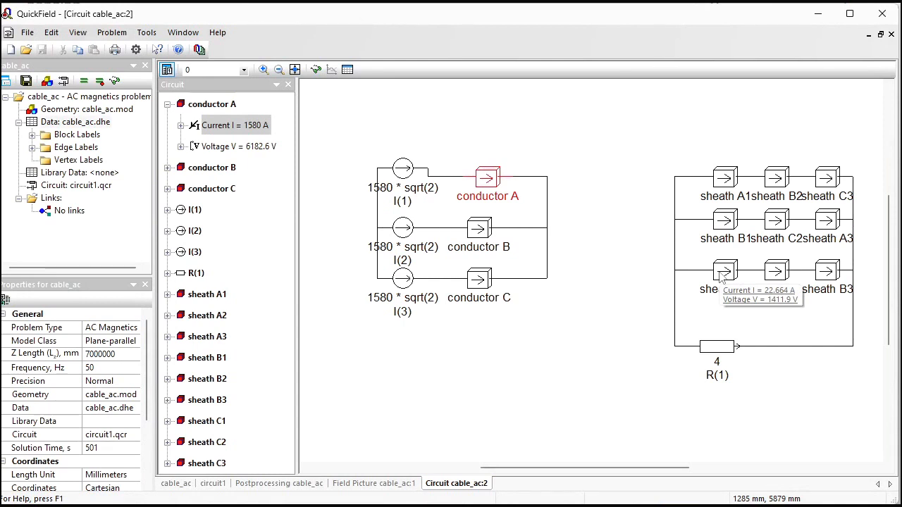
mouse_move(483, 282)
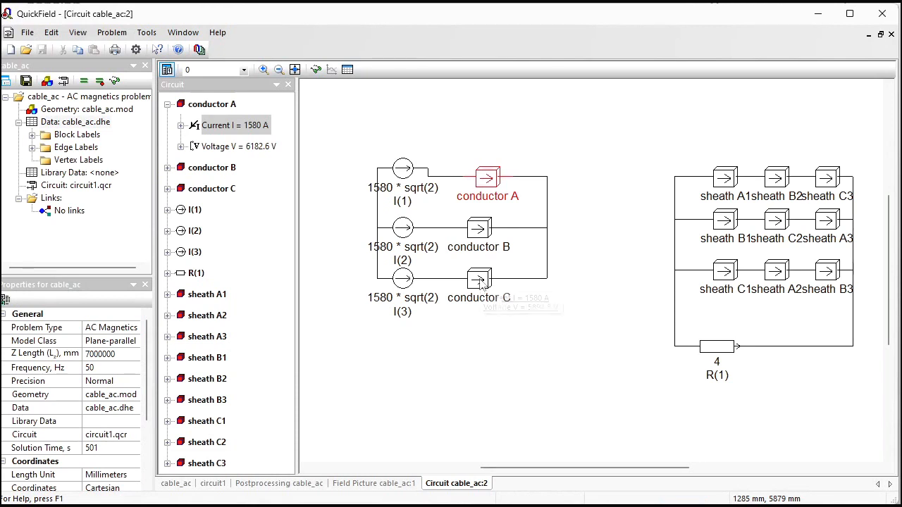
mouse_move(811, 200)
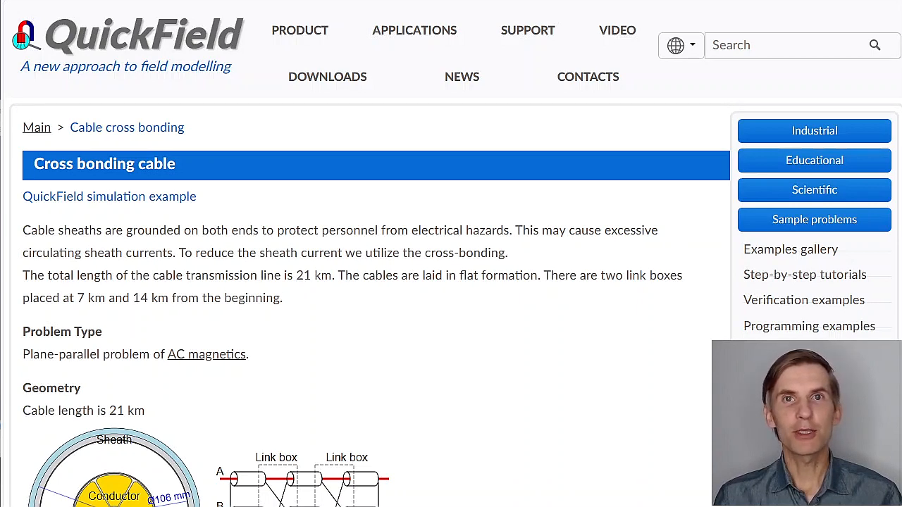
Review the Cross bonding cable example page from the problem description through the results to the simulation files download, highlighting the QuickField Edition note.
scroll(366, 302, "down", 2)
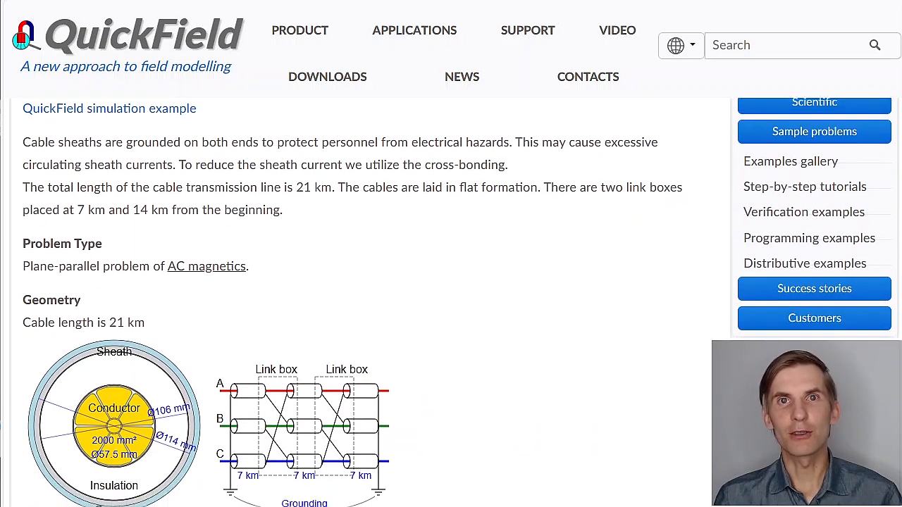
scroll(366, 303, "down", 5)
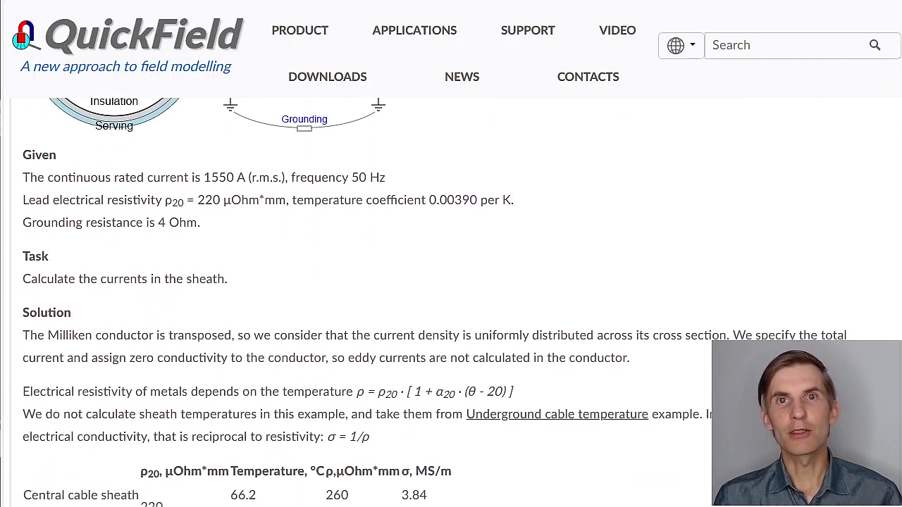
scroll(367, 303, "down", 1)
scroll(366, 303, "down", 5)
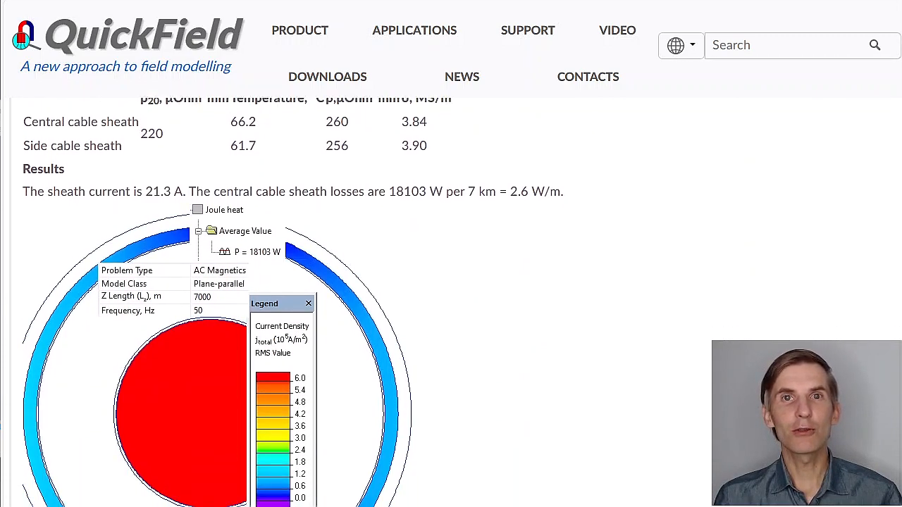
scroll(367, 302, "down", 4)
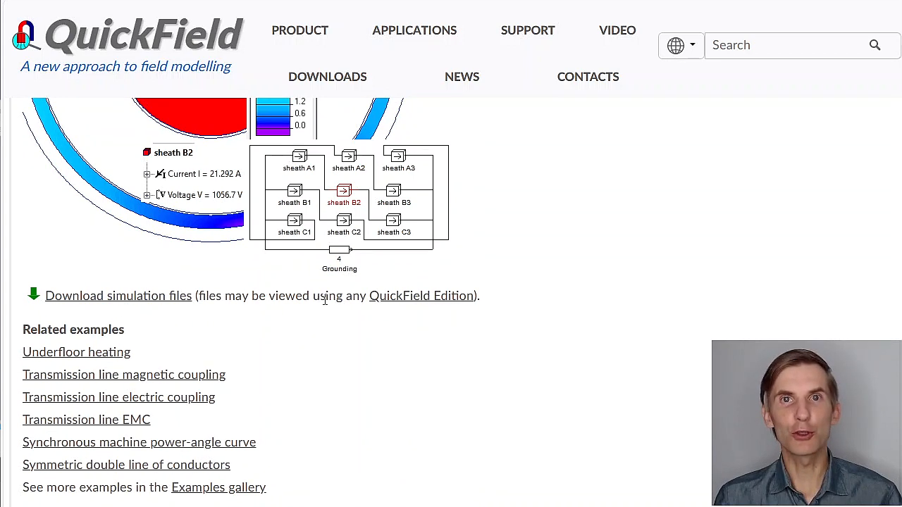
left_click_drag(329, 296, 475, 296)
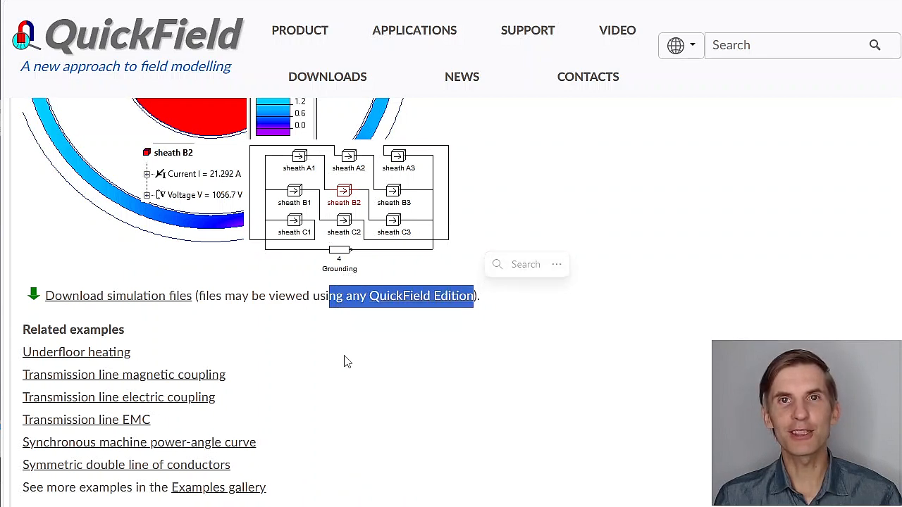